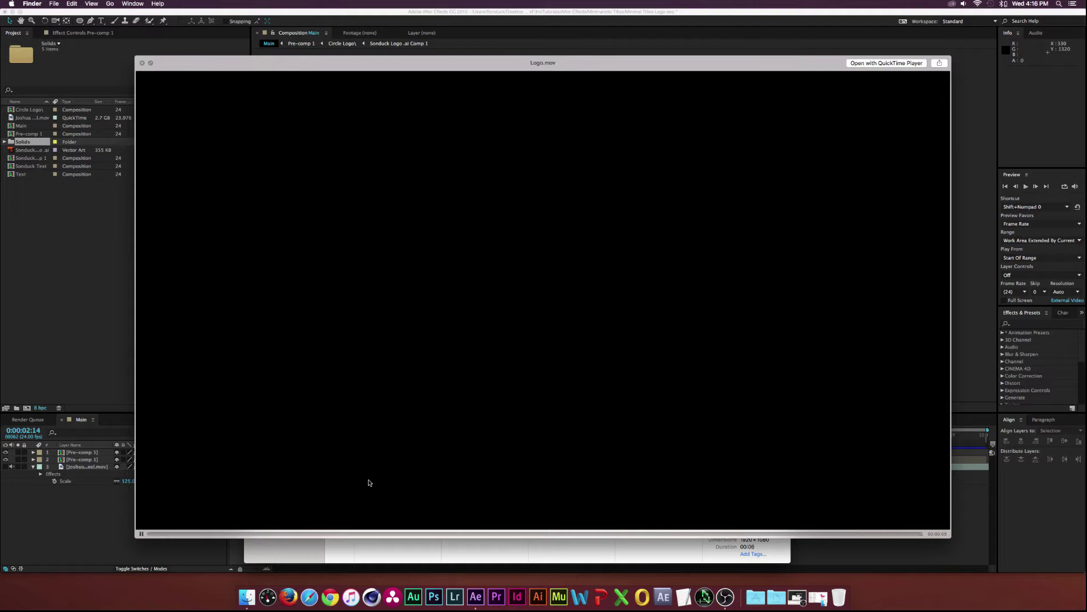
Close the Logo.mov preview and create a composition named TUT at 1920 × 1080, 24 fps, lasting 10 seconds.
key("space")
left_click(42, 389)
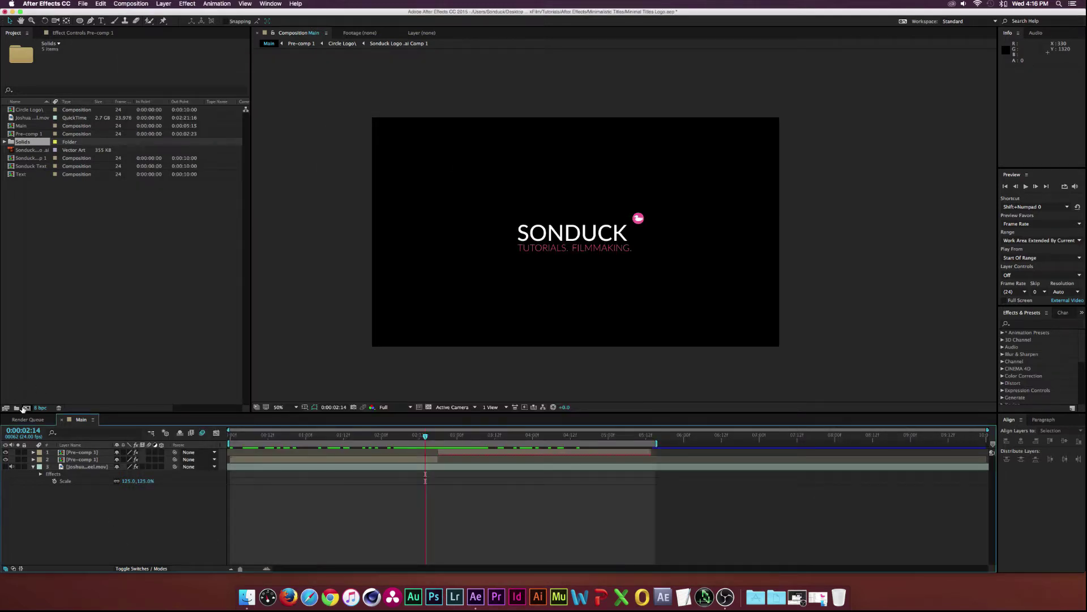
left_click(28, 407)
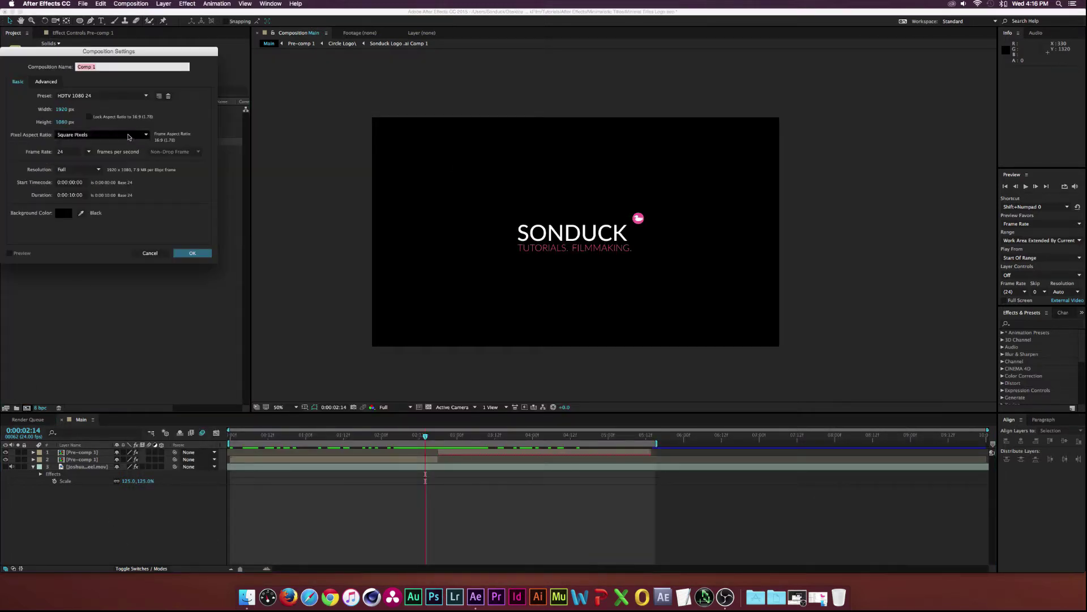
type("TUT")
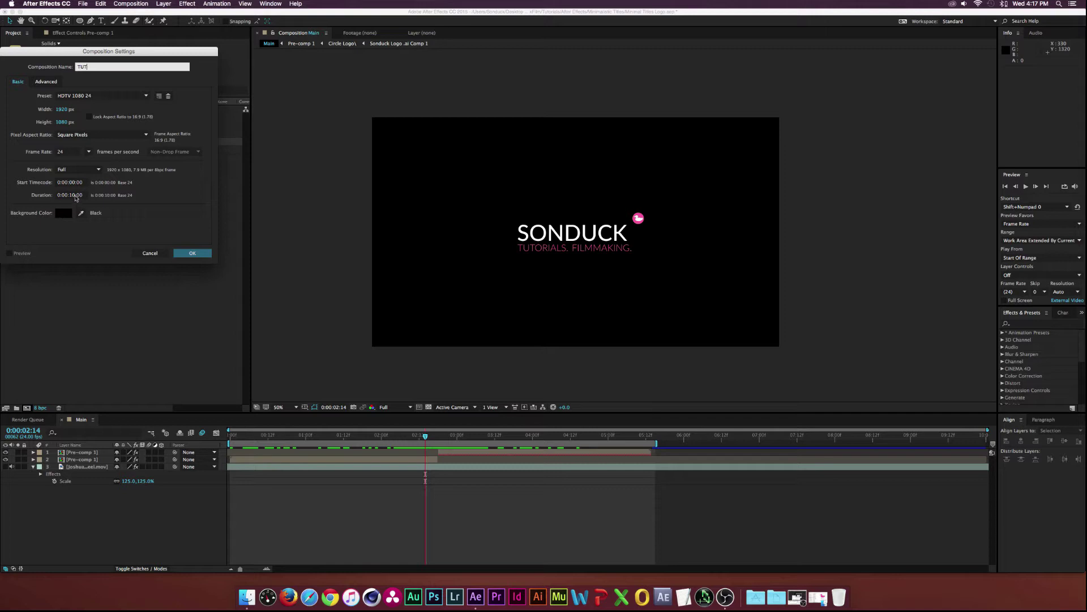
left_click(185, 254)
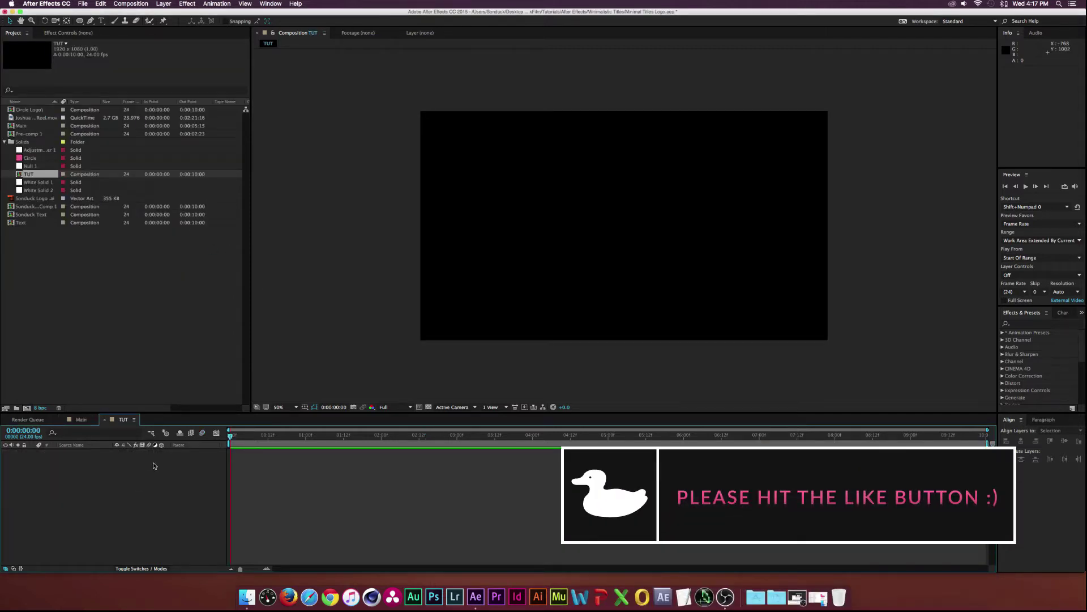
Add a white (FFFFFF) solid layer named Line to the TUT composition, matching the composition size of 1920 × 1080 px.
left_click(164, 4)
mouse_move(170, 16)
left_click(285, 25)
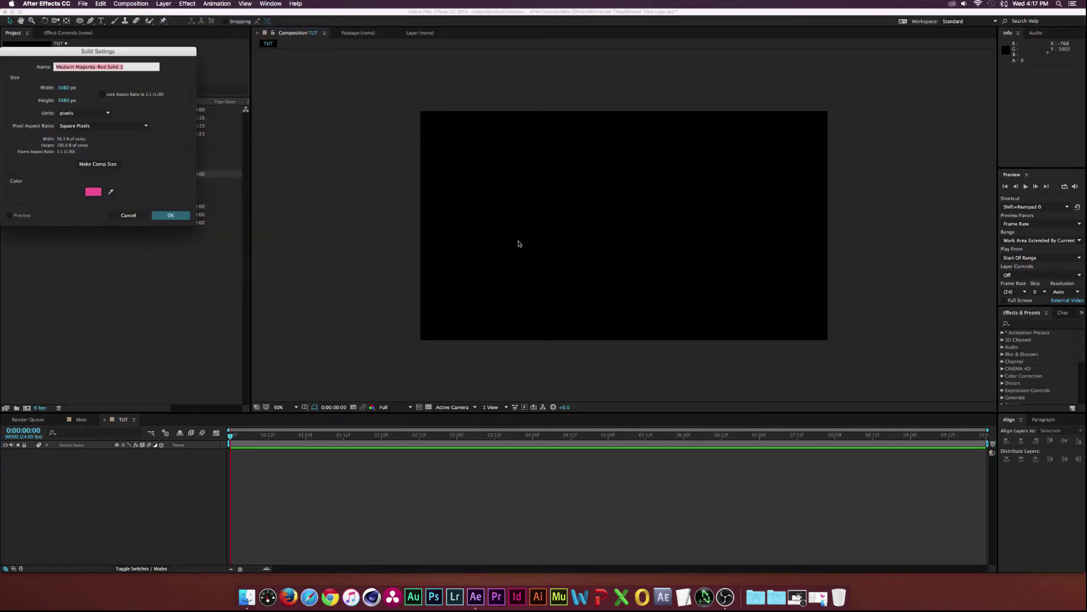
left_click_drag(100, 53, 435, 85)
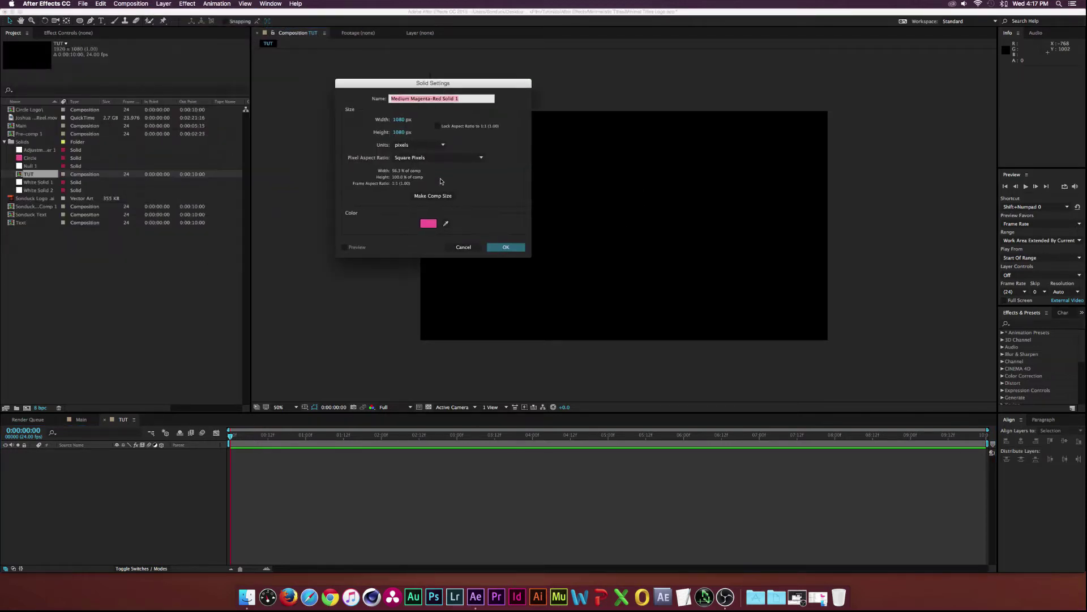
left_click(438, 196)
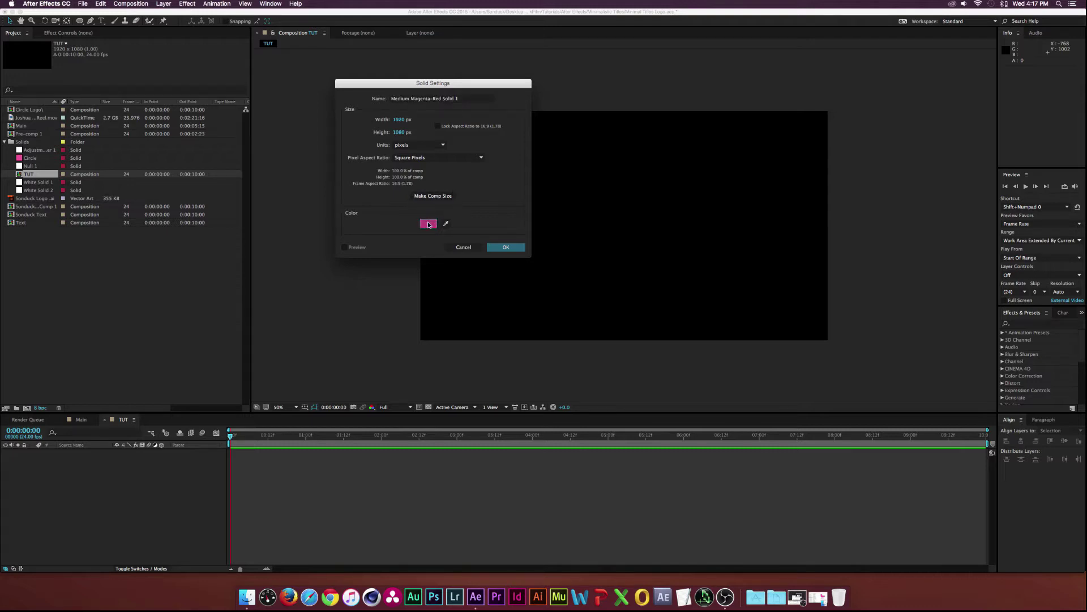
left_click(428, 223)
left_click(8, 65)
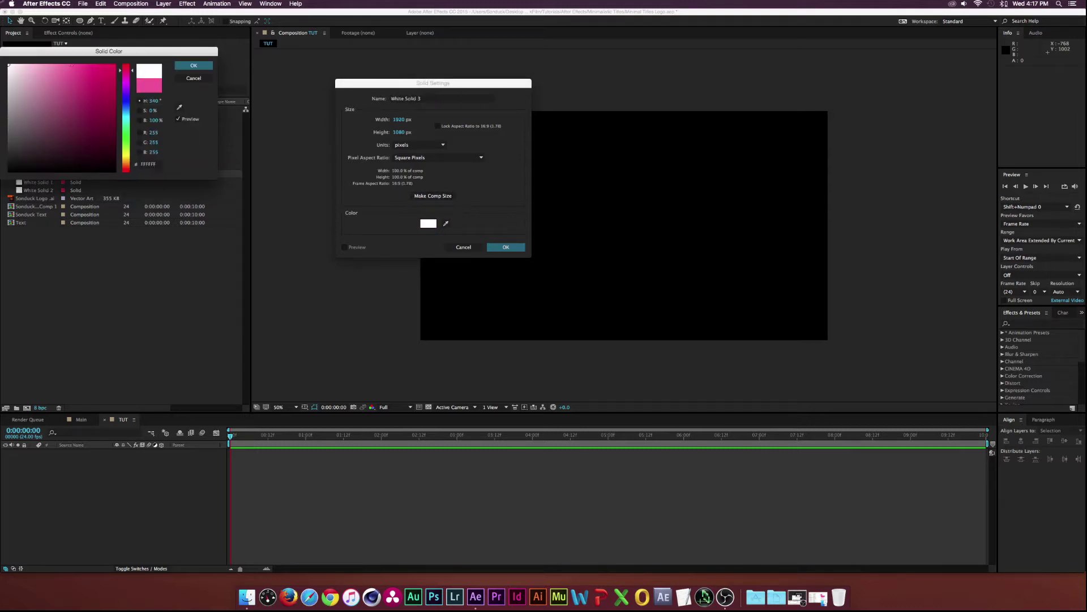
left_click(194, 65)
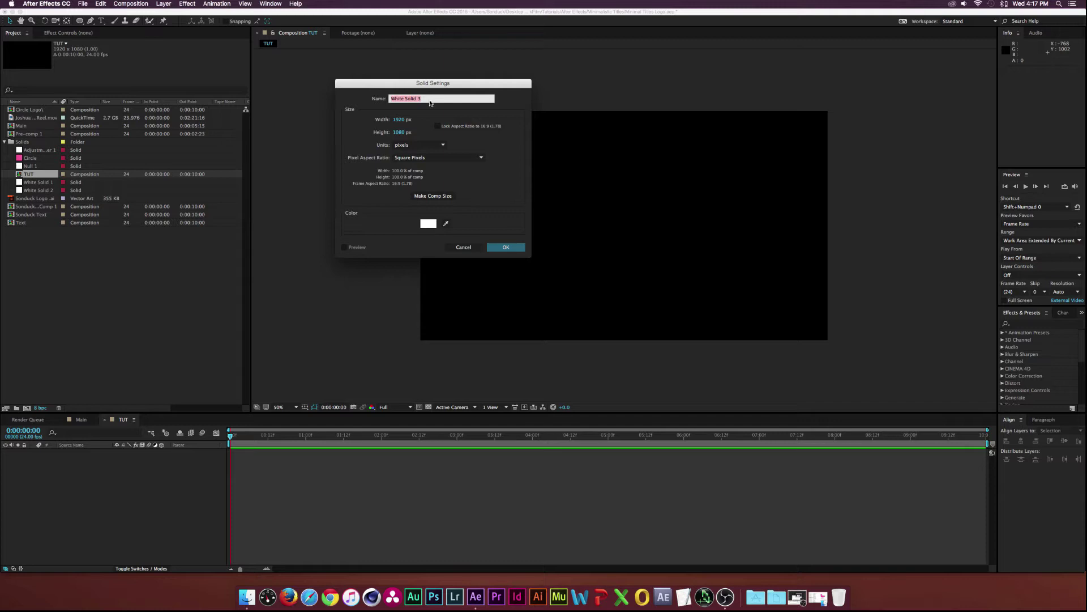
type("Line")
key("Return")
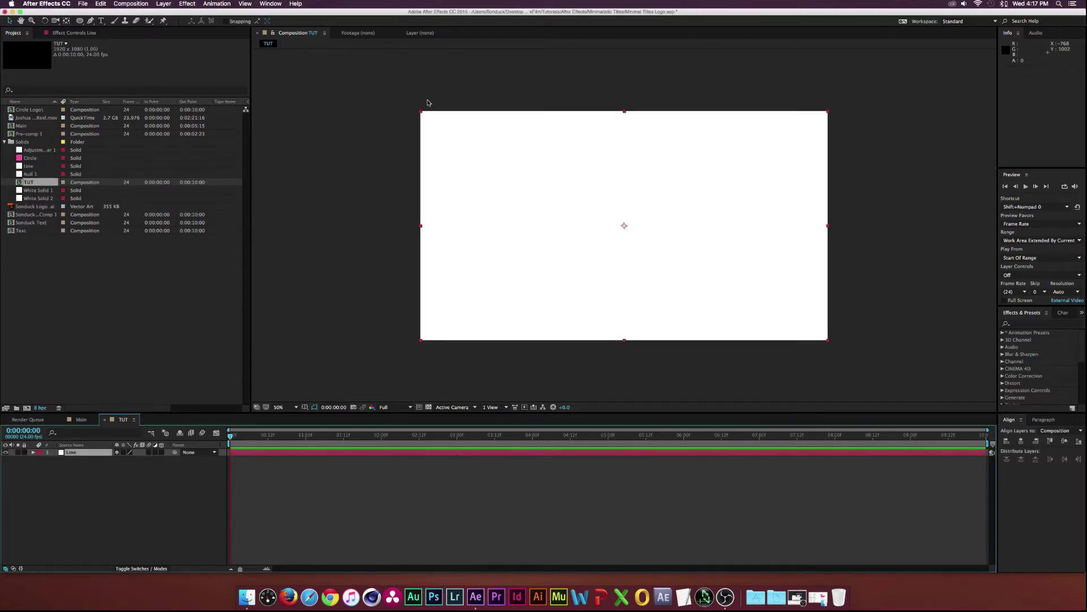
Draw a short vertical two-point mask path on the Line solid with the Pen tool, left of the composition's center.
left_click(124, 504)
left_click(69, 452)
left_click(90, 20)
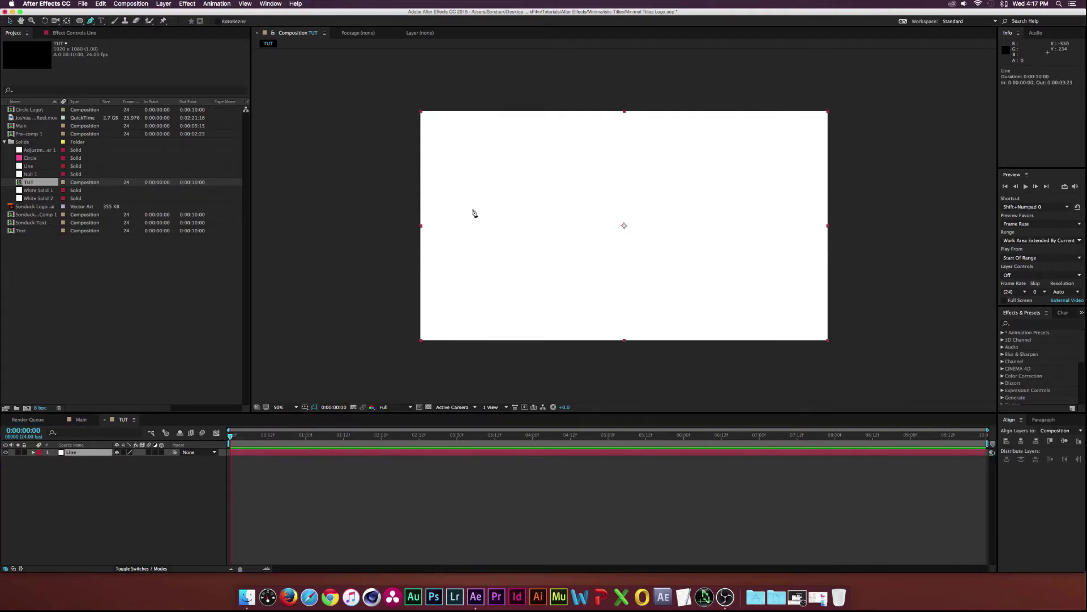
left_click(558, 279)
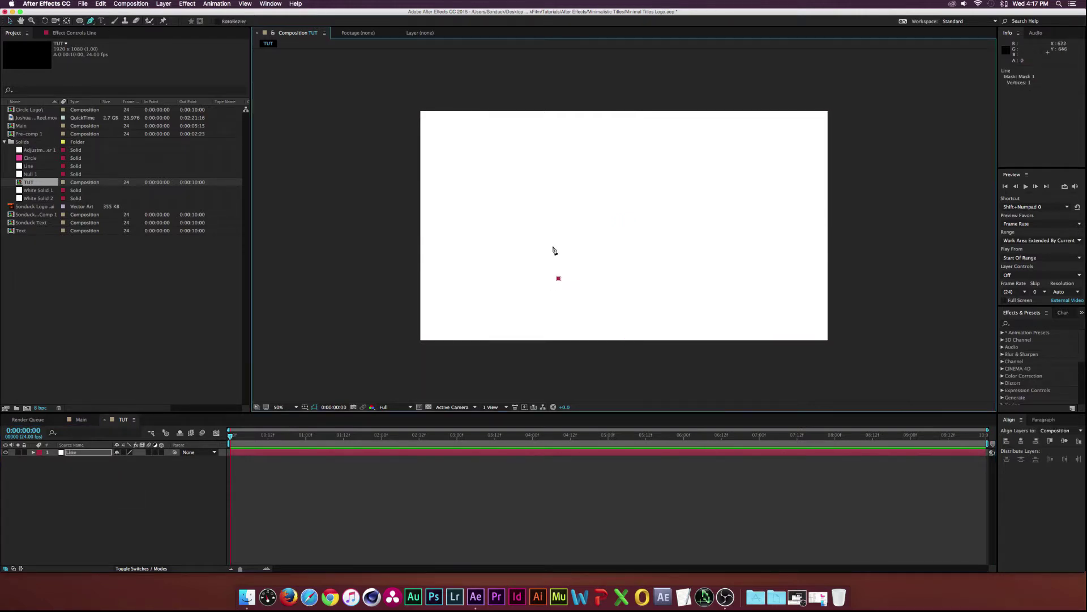
left_click(559, 220)
Apply the Stroke effect from the Generate group to the Line layer, with its paint style set to On Transparent.
left_click(81, 452)
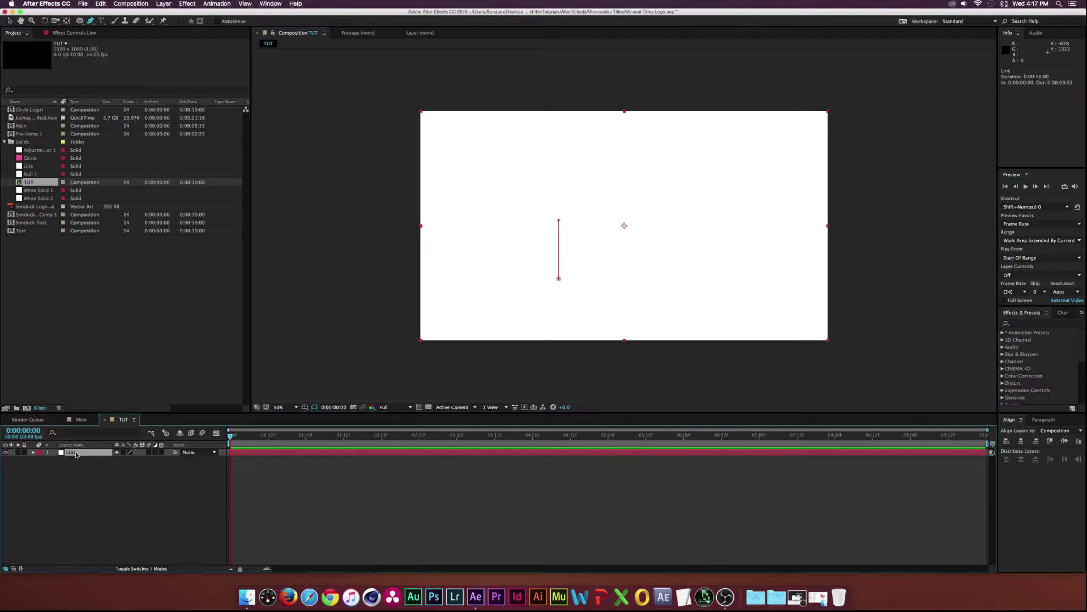
left_click(192, 3)
mouse_move(237, 108)
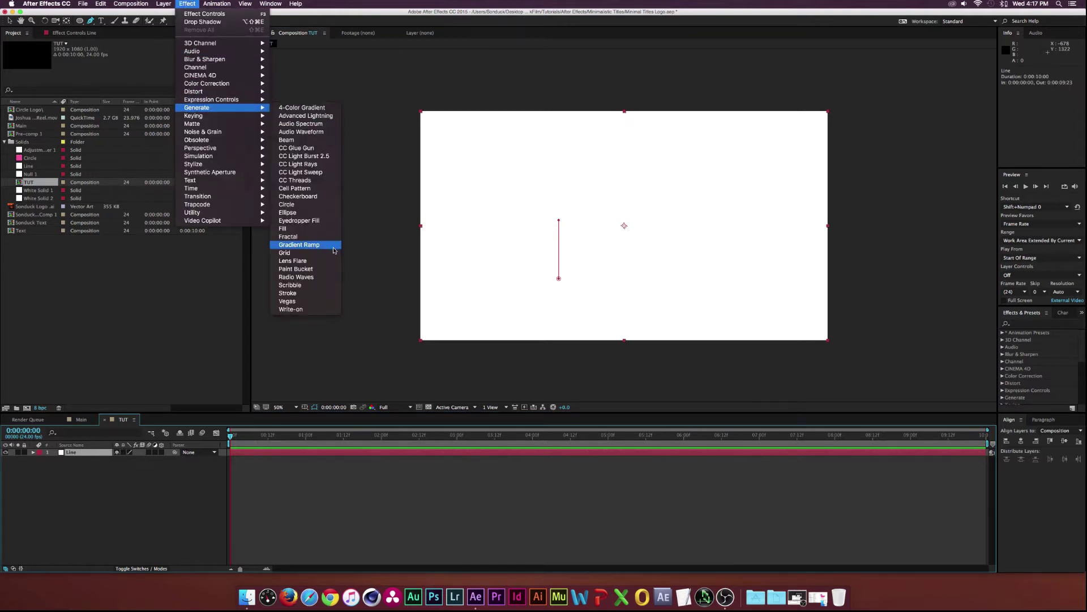
left_click(303, 294)
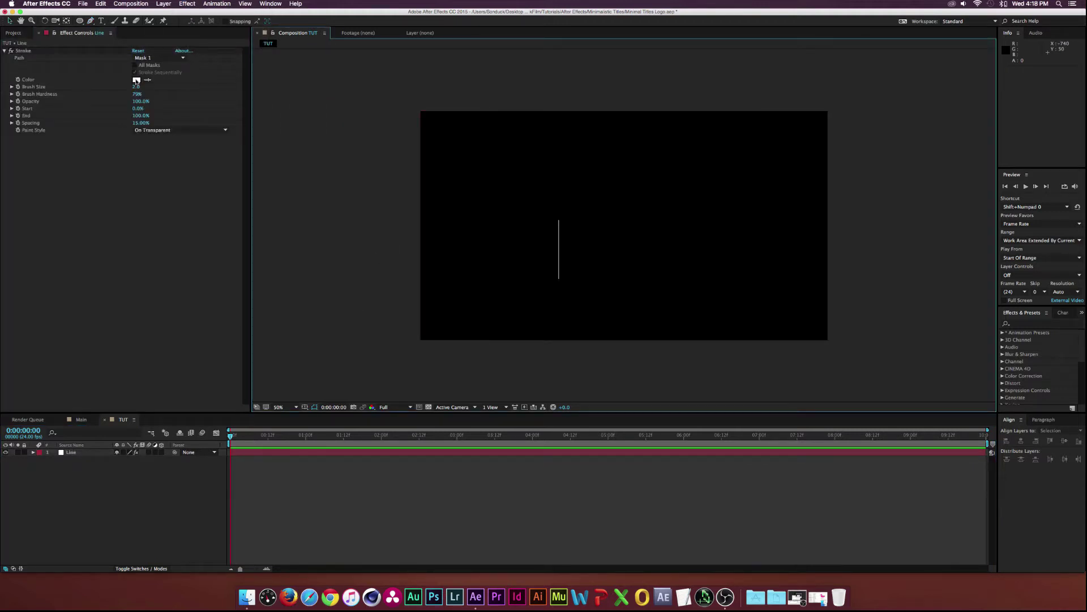
Set the Line layer's stroke color to pink FF689A.
left_click(136, 80)
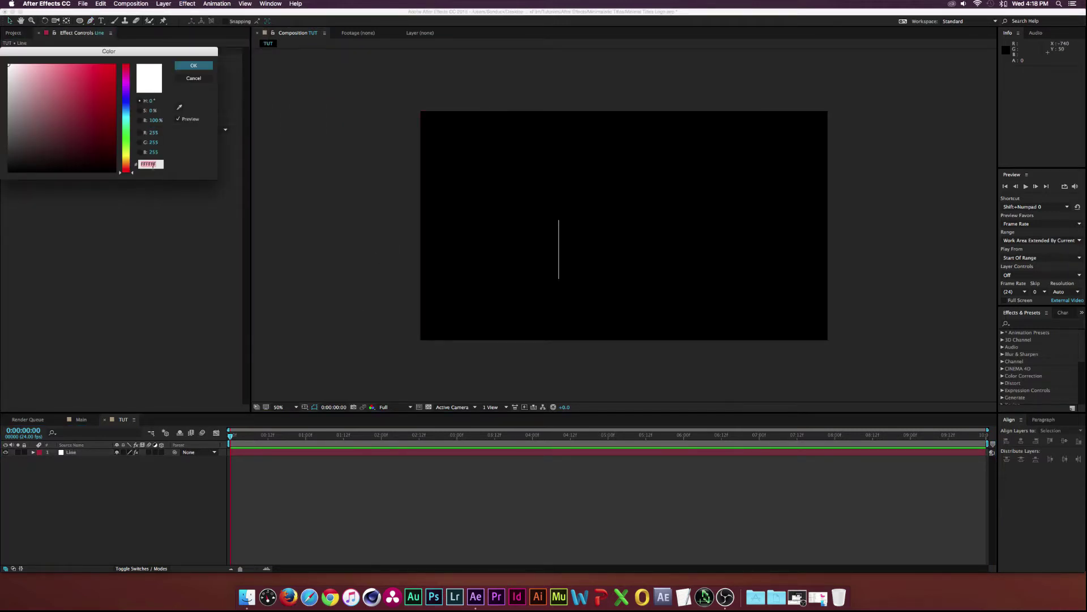
type("FF689A")
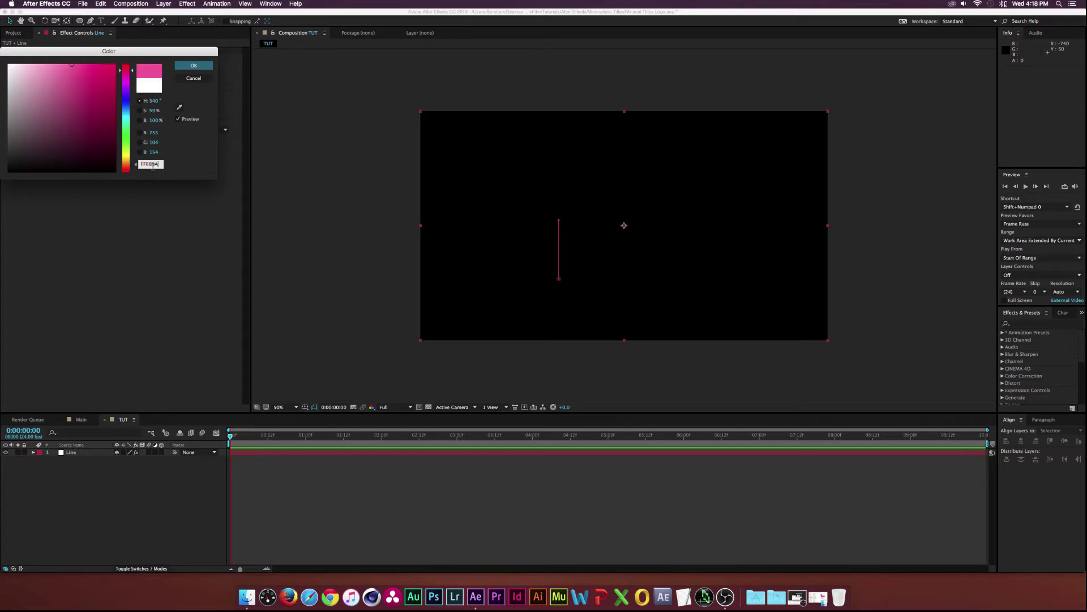
key("Return")
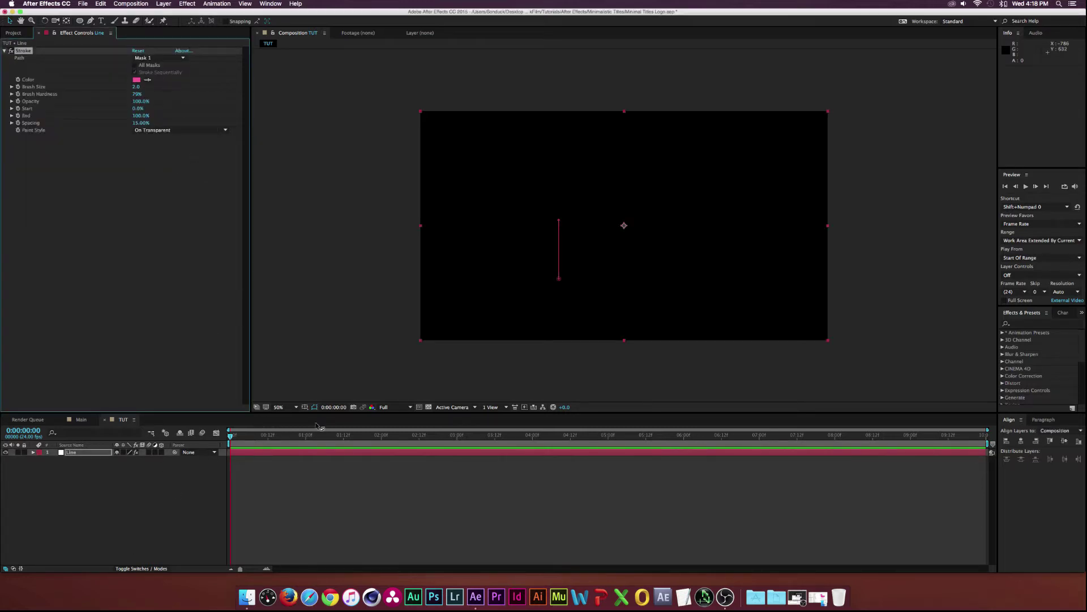
left_click(503, 300)
key("period")
key("period")
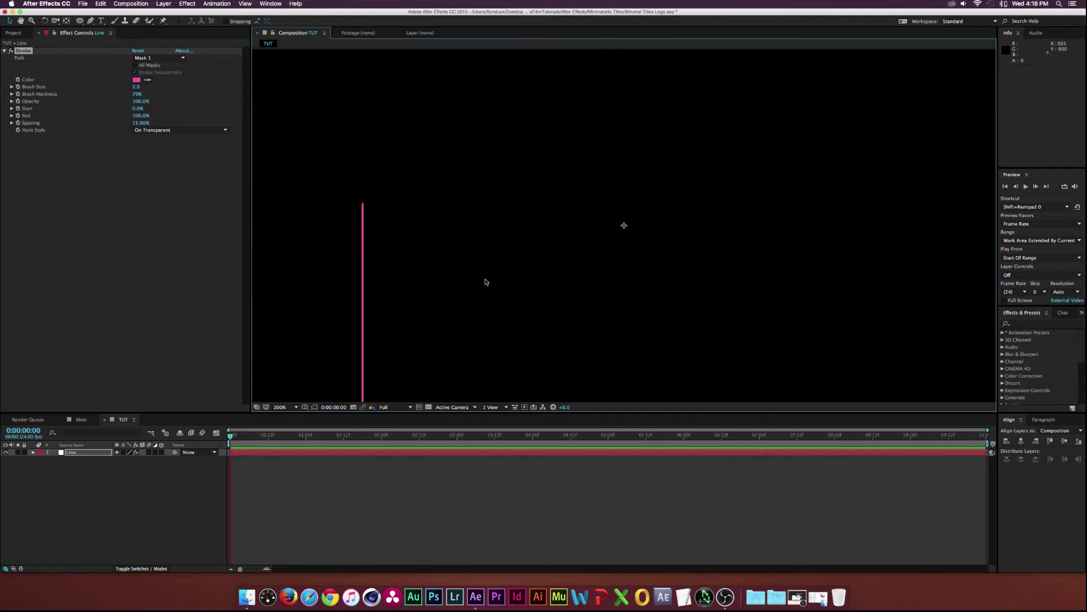
left_click_drag(498, 288, 674, 213)
key("comma")
key("comma")
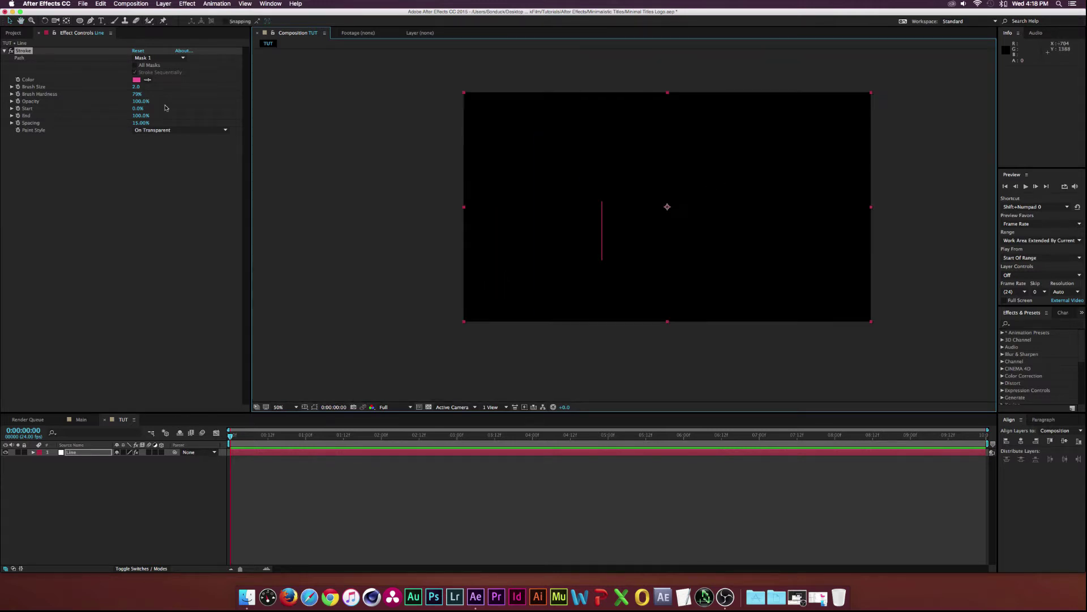
Add a text layer reading SONDUCK beside the upper part of the vertical line.
left_click(104, 21)
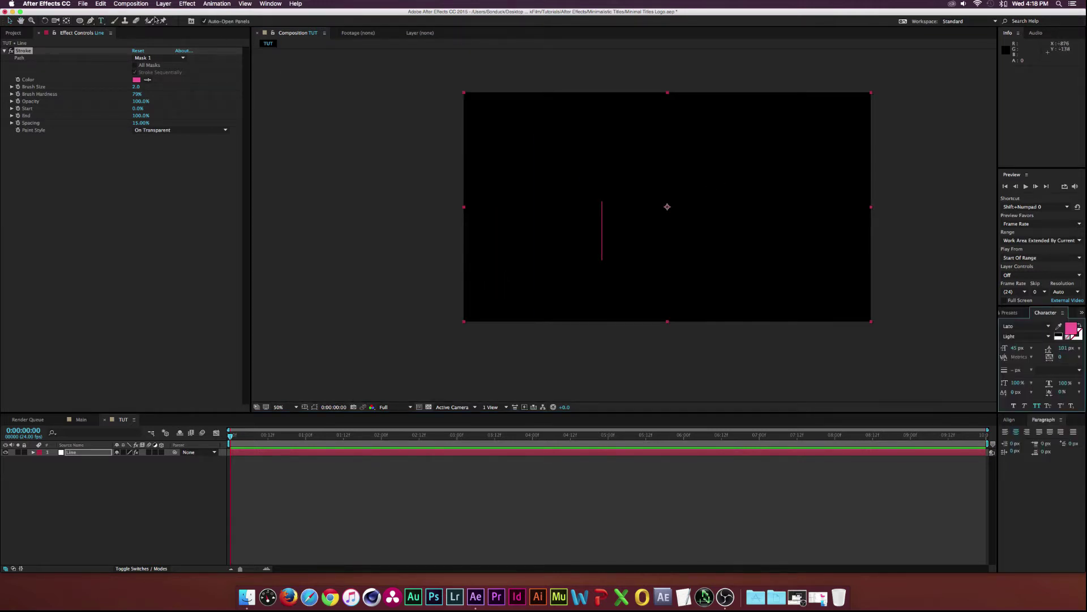
left_click(639, 222)
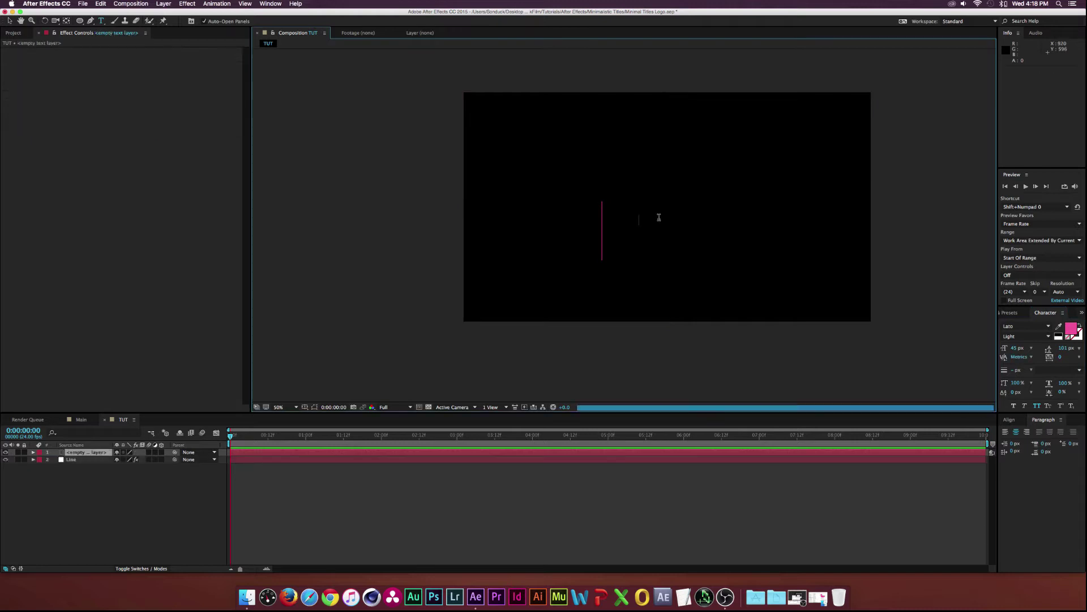
type("SO")
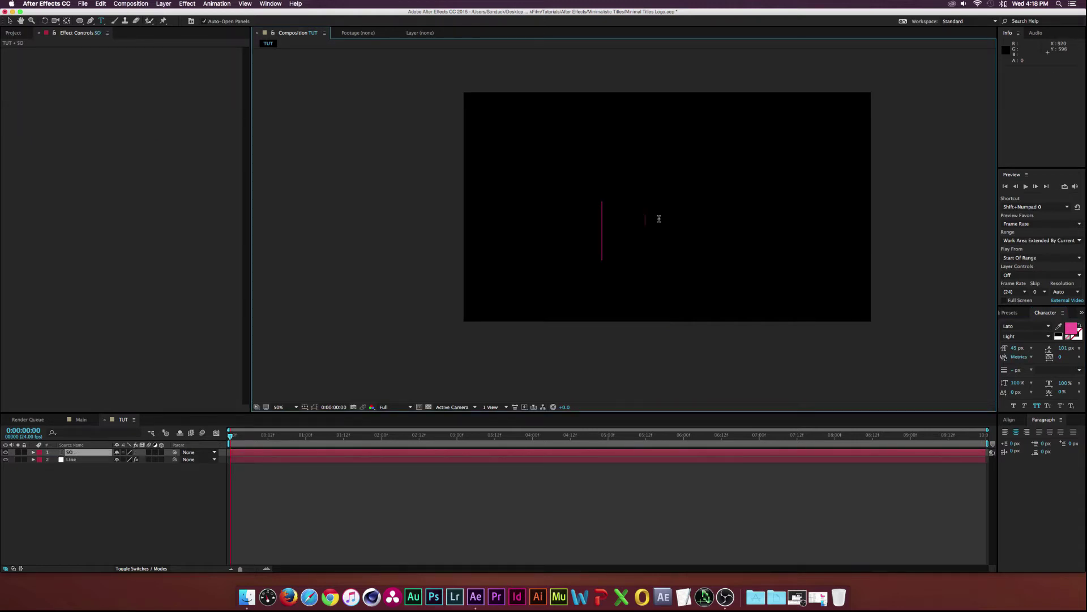
type("nduck")
Format the SONDUCK text in white (ffffff) with the Lato Medium style at about 93 px.
key("ctrl+a")
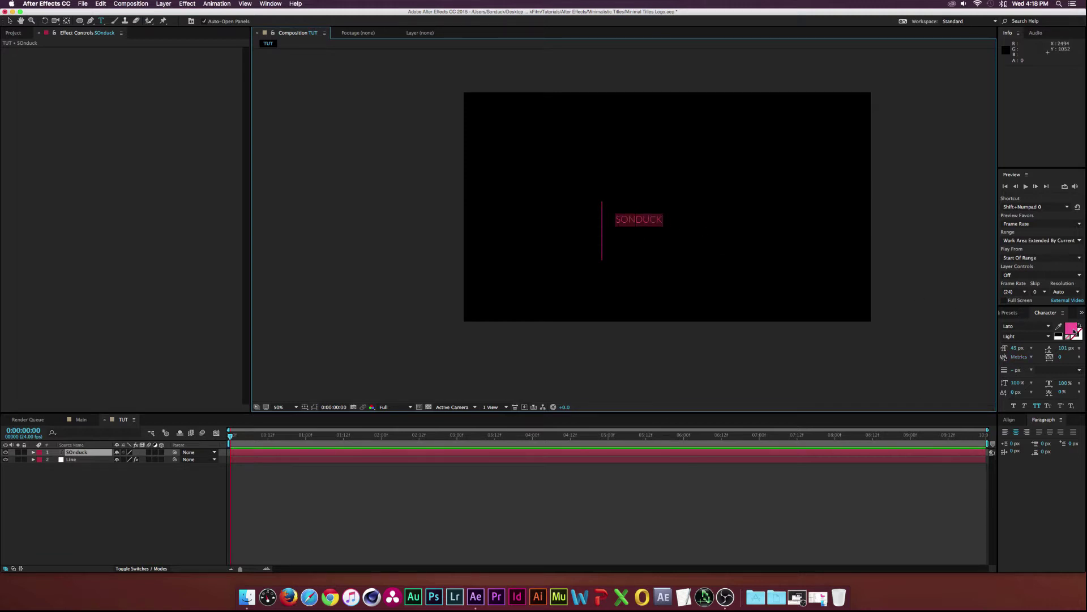
left_click(1071, 329)
type("ffffff")
left_click(194, 66)
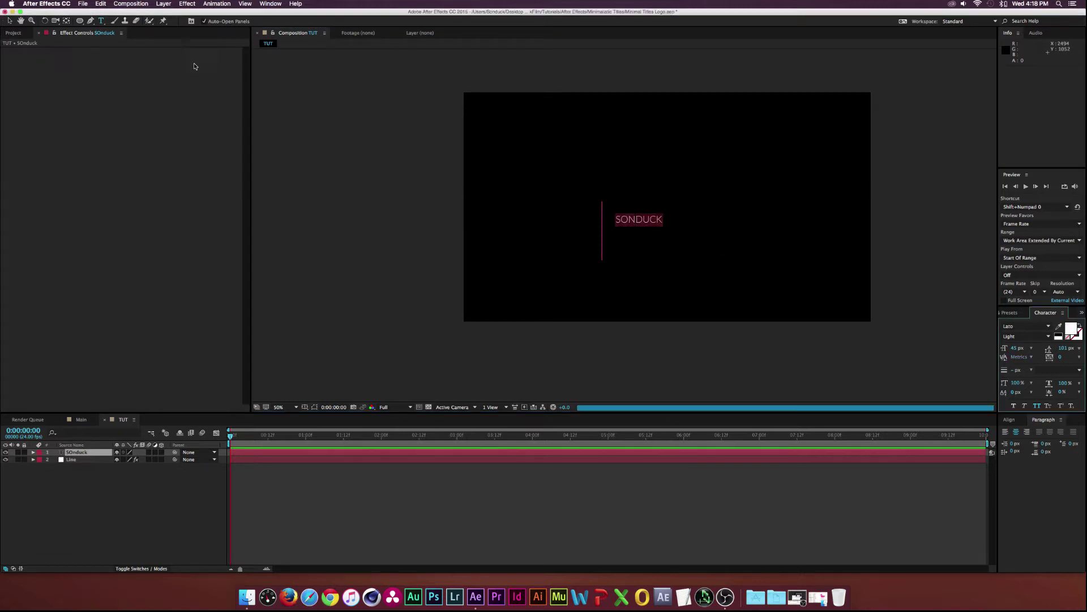
left_click(1025, 336)
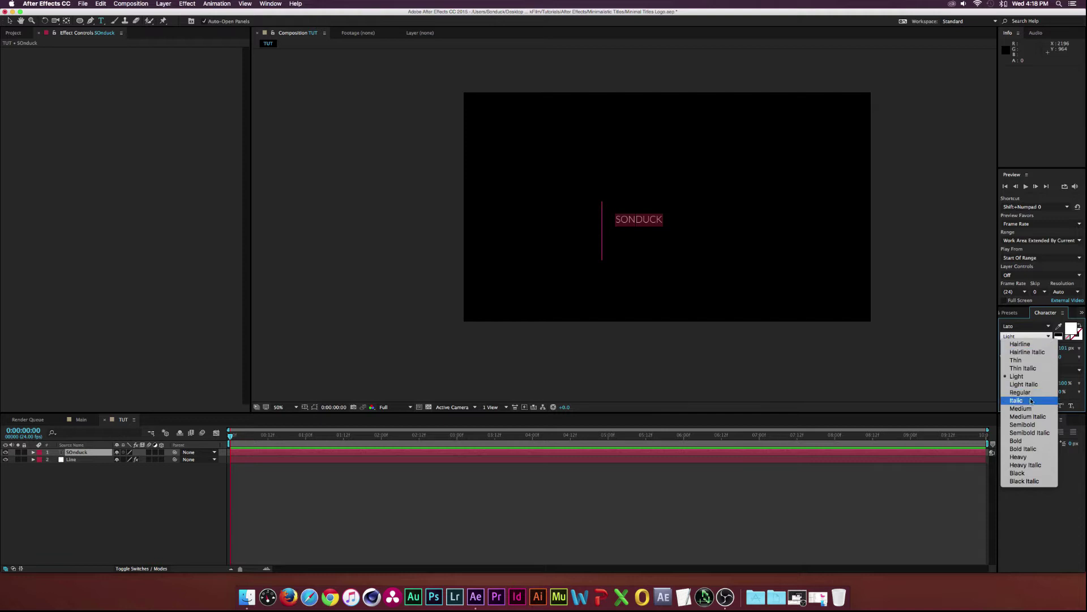
left_click(1019, 373)
left_click_drag(1017, 349, 1035, 343)
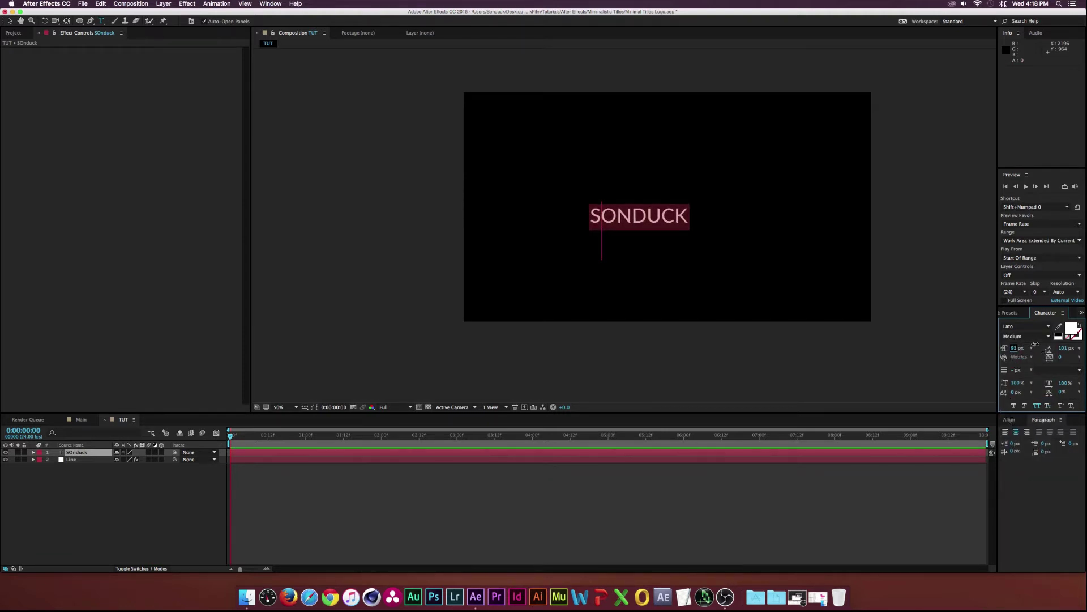
Enlarge the SONDUCK text to 98 px and center it horizontally and vertically in the composition.
left_click(10, 22)
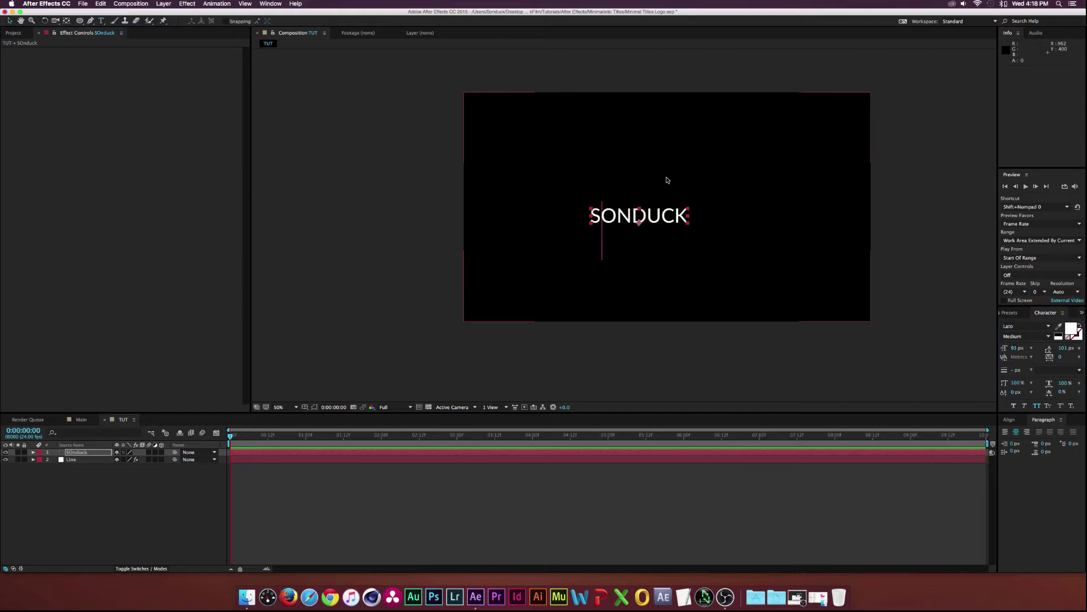
left_click_drag(657, 214, 685, 216)
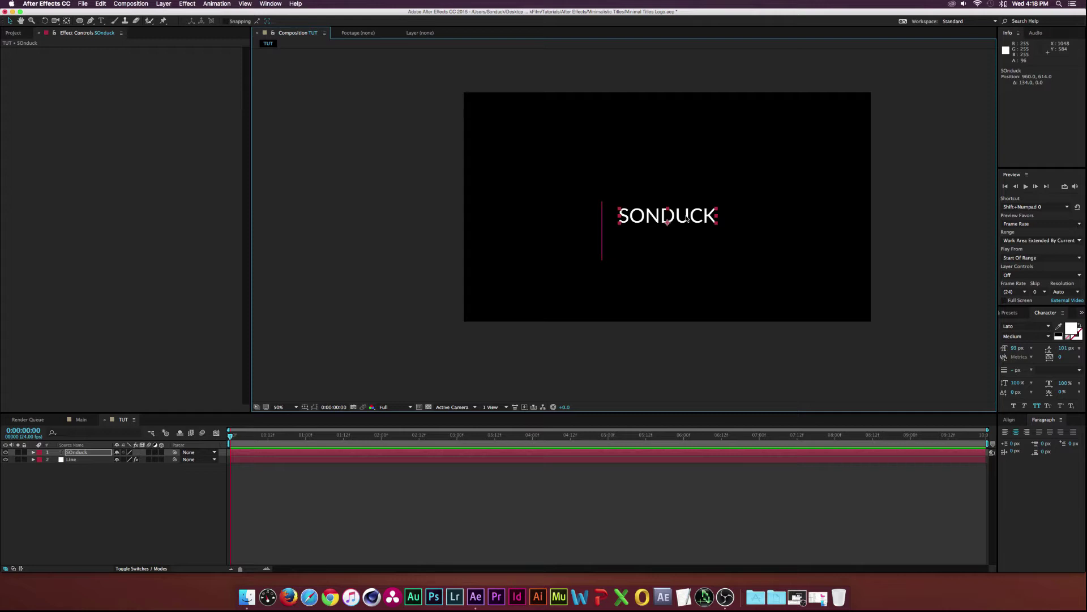
left_click_drag(686, 219, 678, 218)
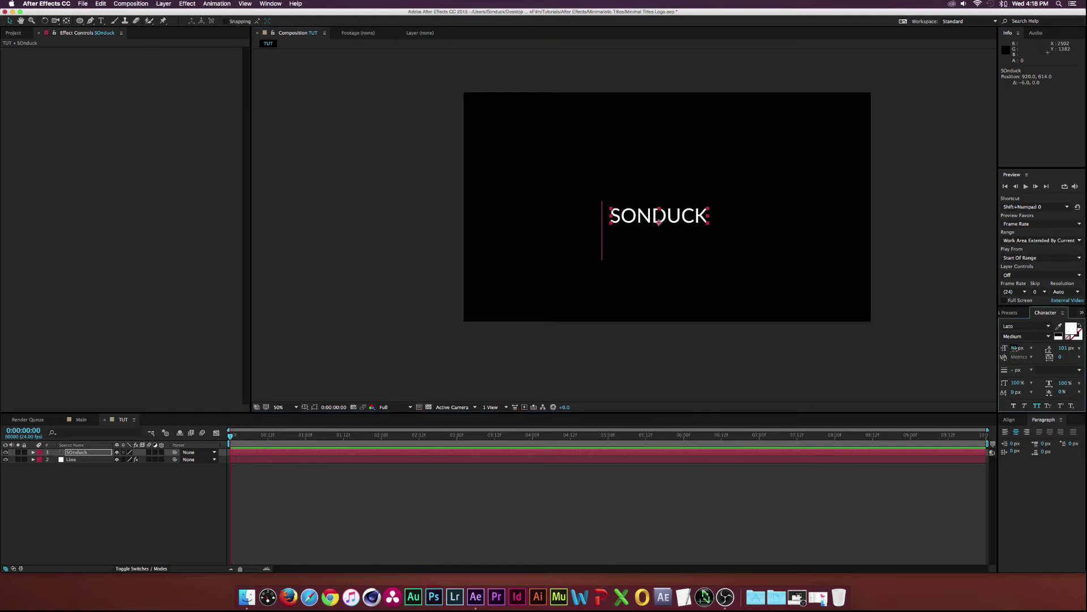
left_click(1009, 419)
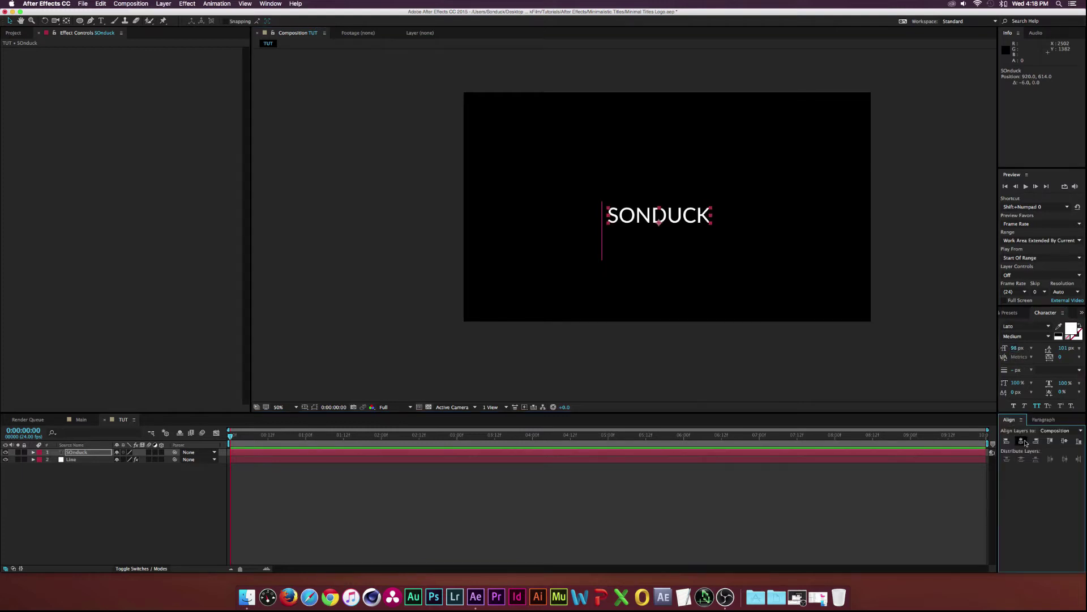
left_click(1022, 441)
left_click(1064, 441)
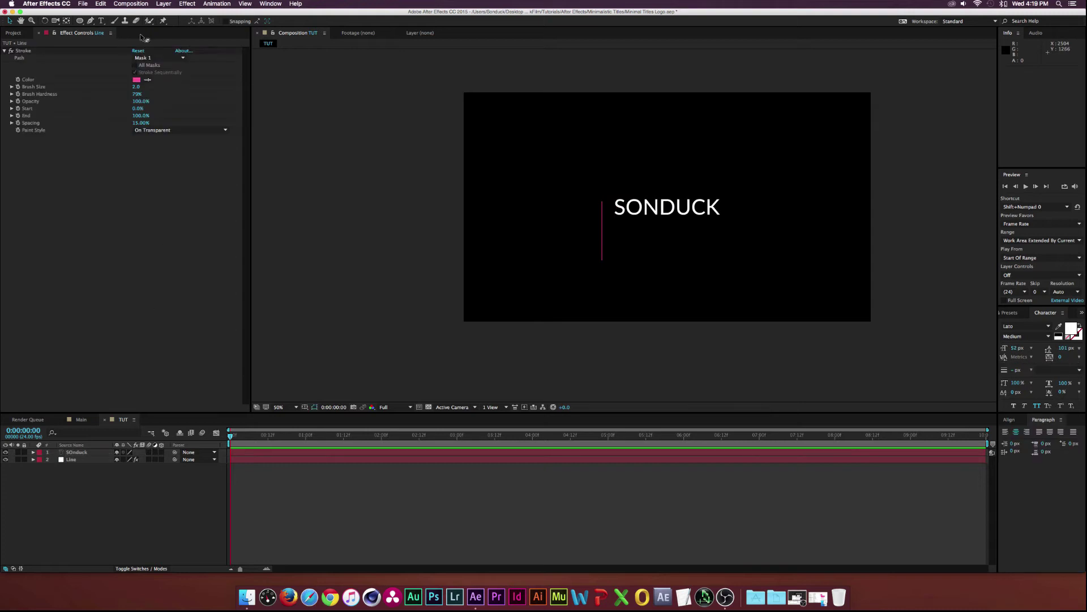
Add a second text layer reading "tutorials" at 52 px just below the SONDUCK text.
left_click(101, 20)
left_click(623, 226)
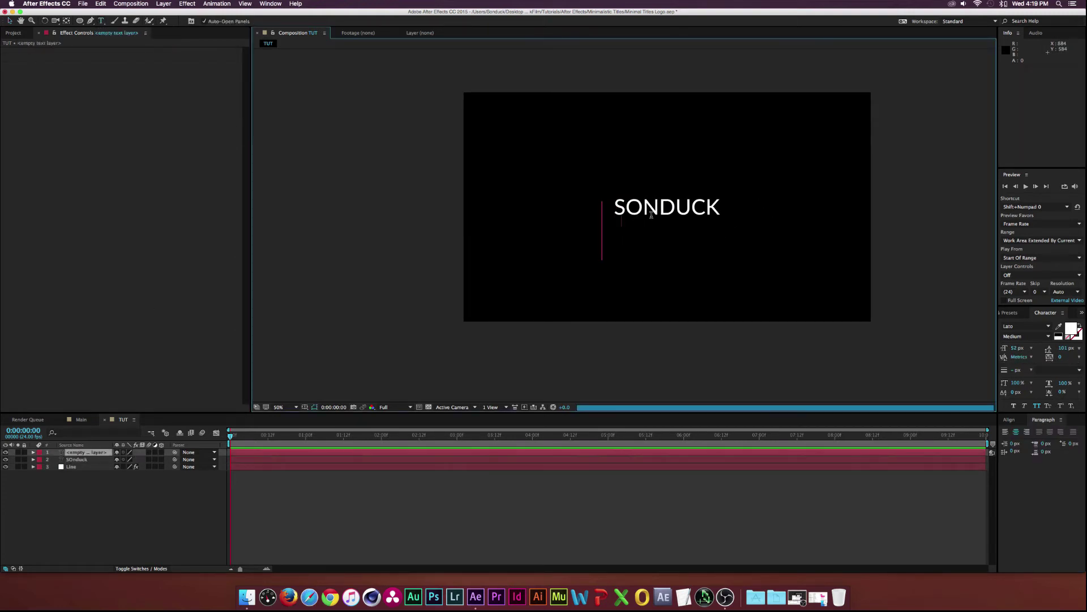
type("tu")
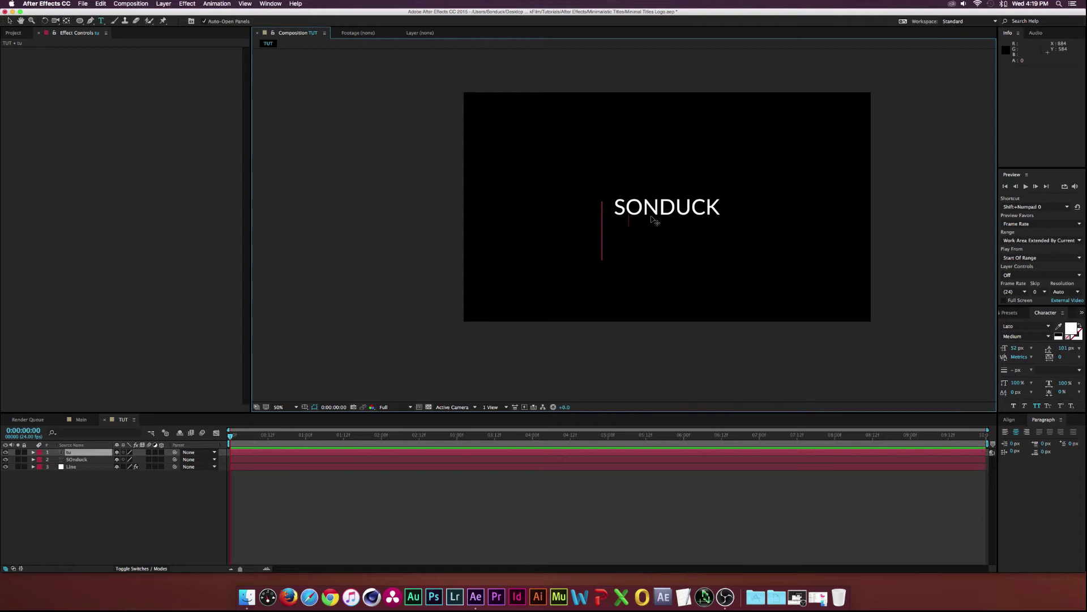
type("torials")
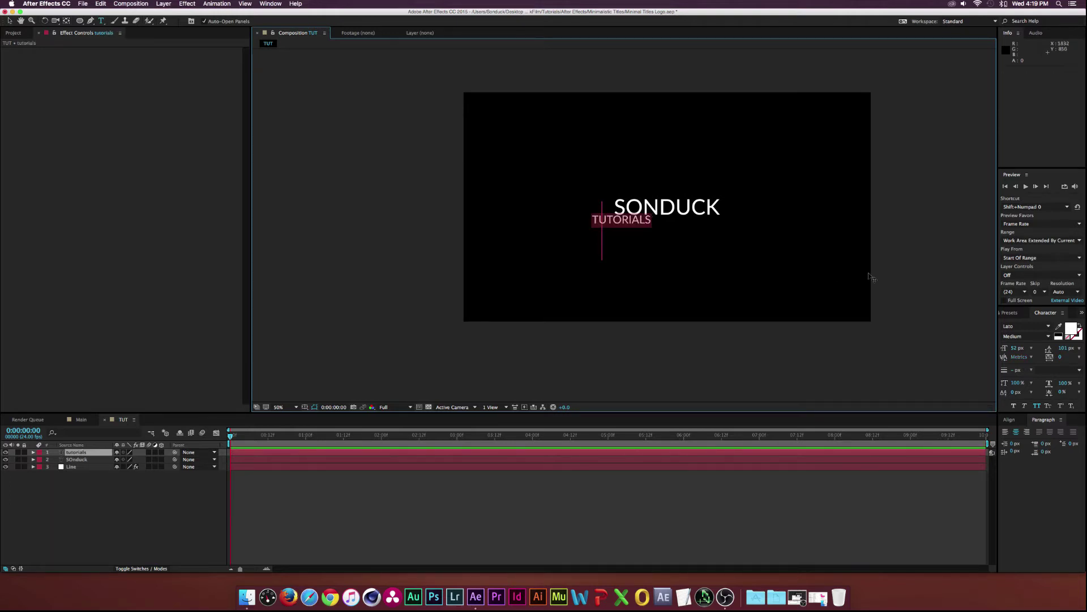
End the TUTORIALS text with a period and reduce its font size to 42 px.
type(".")
key("super+a")
left_click_drag(1015, 348, 1013, 348)
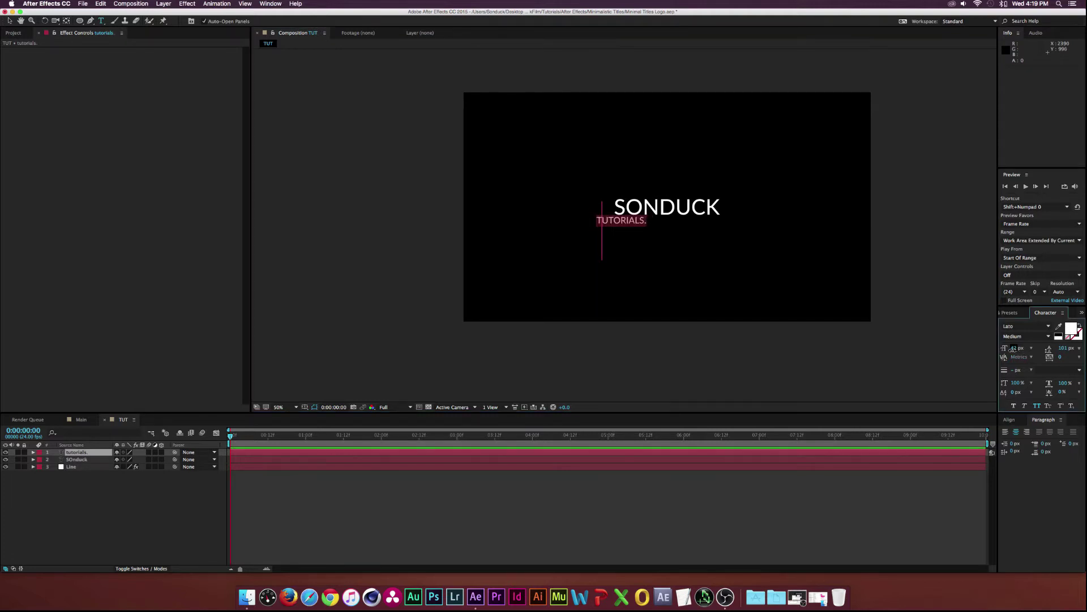
Color the TUTORIALS. text pink (FF689A) and move it horizontally to start below the first letter of SONDUCK.
left_click(1074, 330)
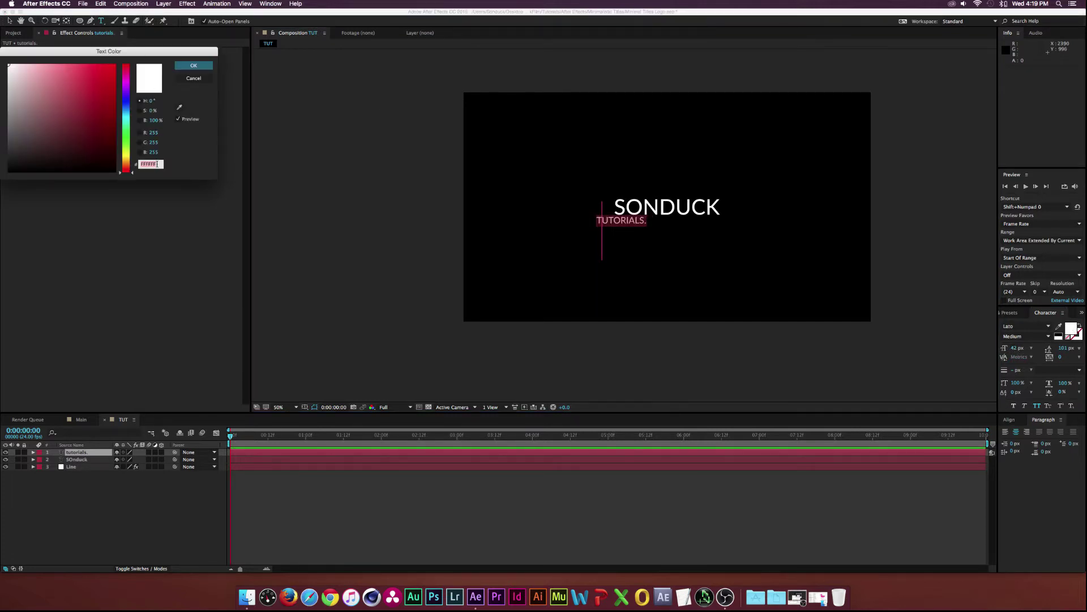
type("FF689A")
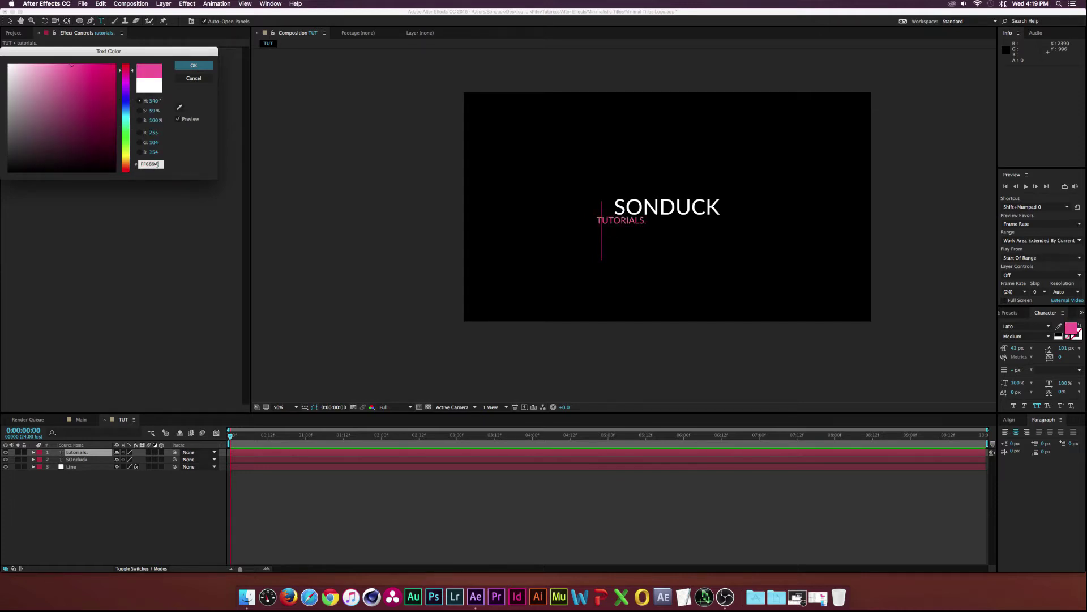
key("Return")
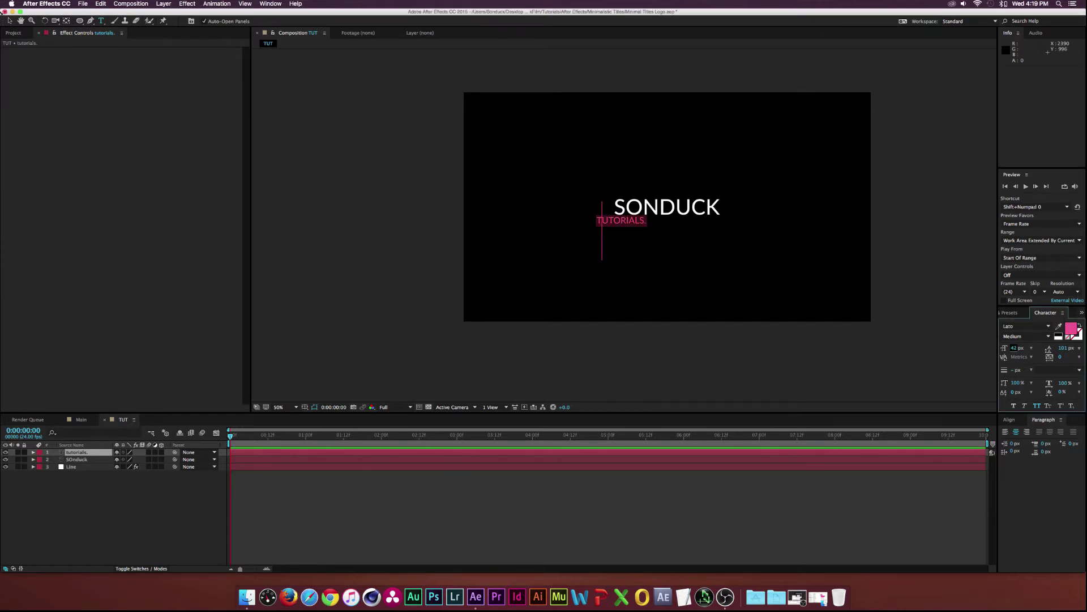
left_click(10, 21)
left_click_drag(639, 221, 664, 222)
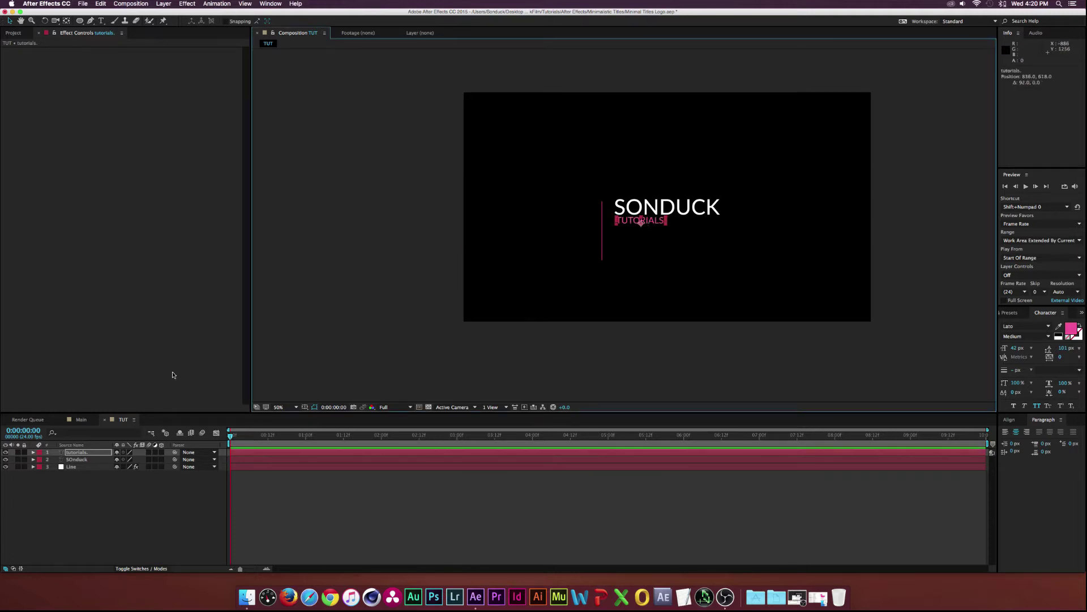
Duplicate the TUTORIALS. text layer and place the copy directly beside the original on the same line.
left_click(89, 453)
key("super+d")
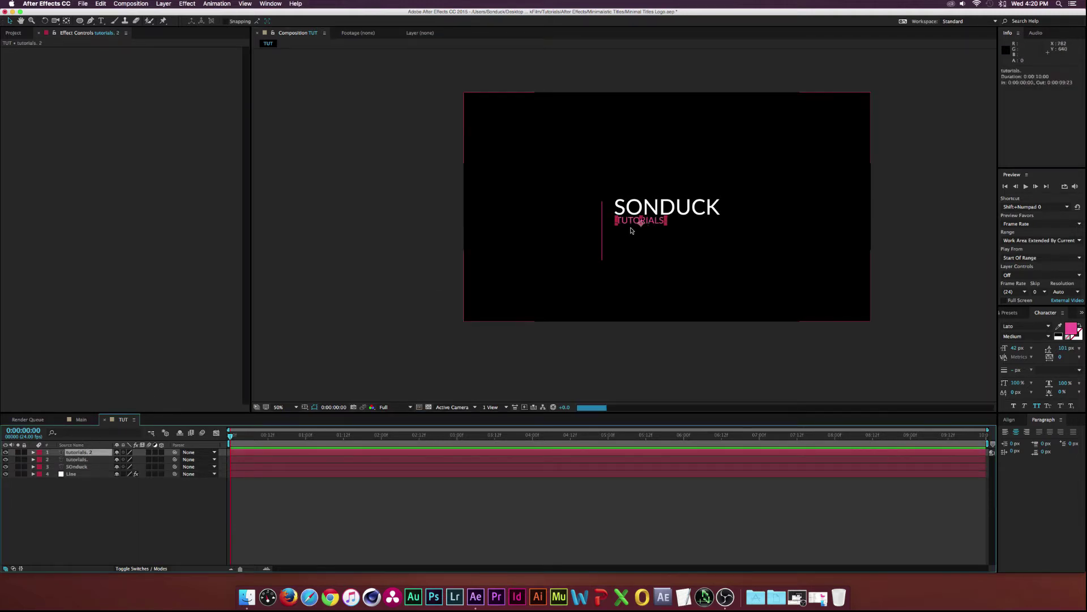
left_click_drag(658, 222, 710, 222)
Replace the duplicated text with "Filmmaking." and shift it 20 px horizontally so it follows TUTORIALS. without overlapping.
double_click(709, 221)
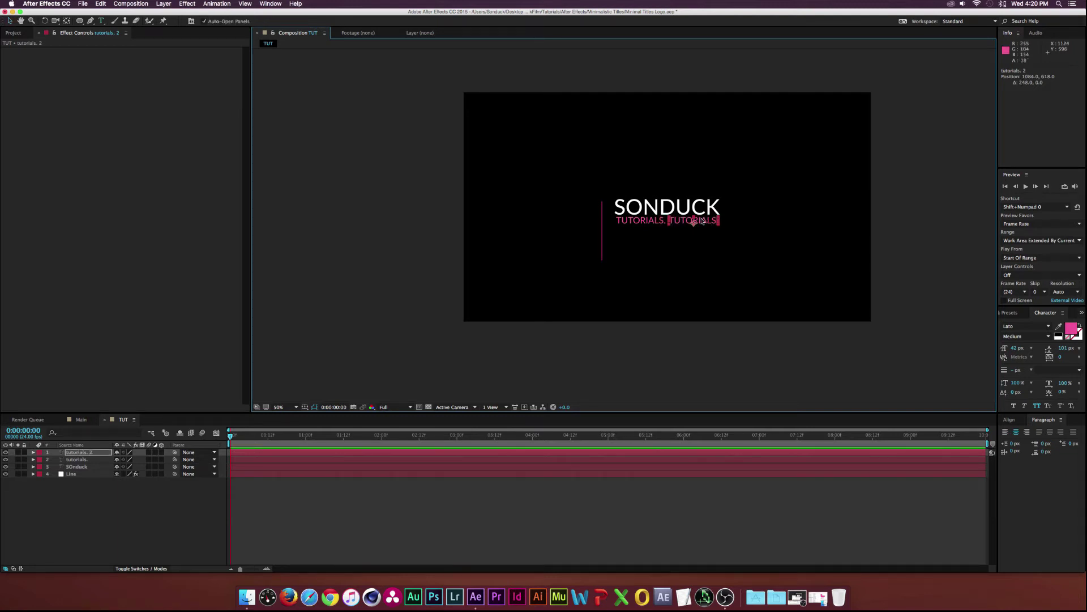
type("Film")
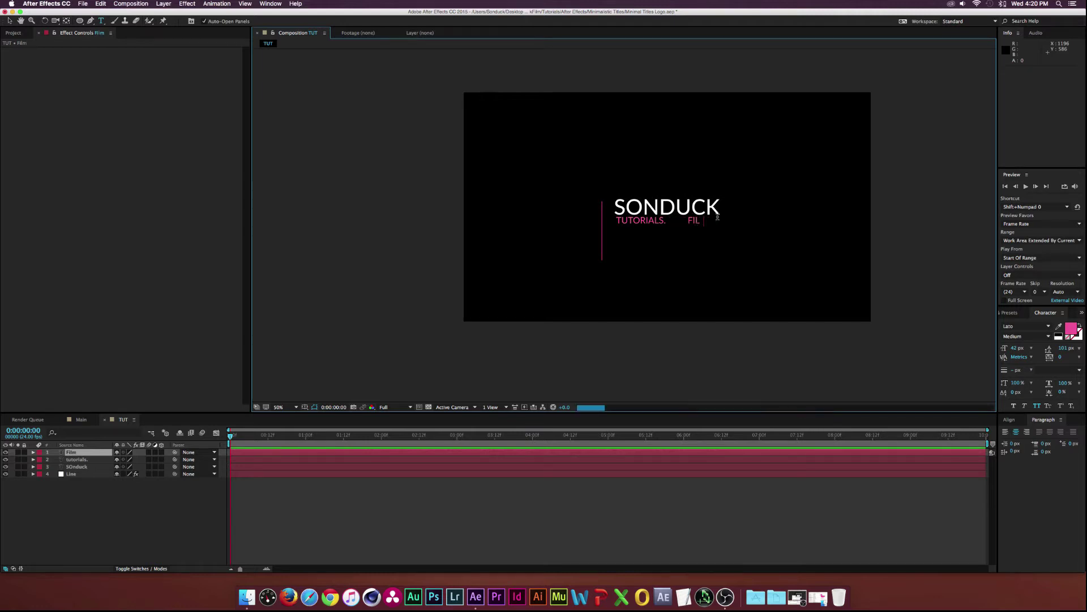
type("making")
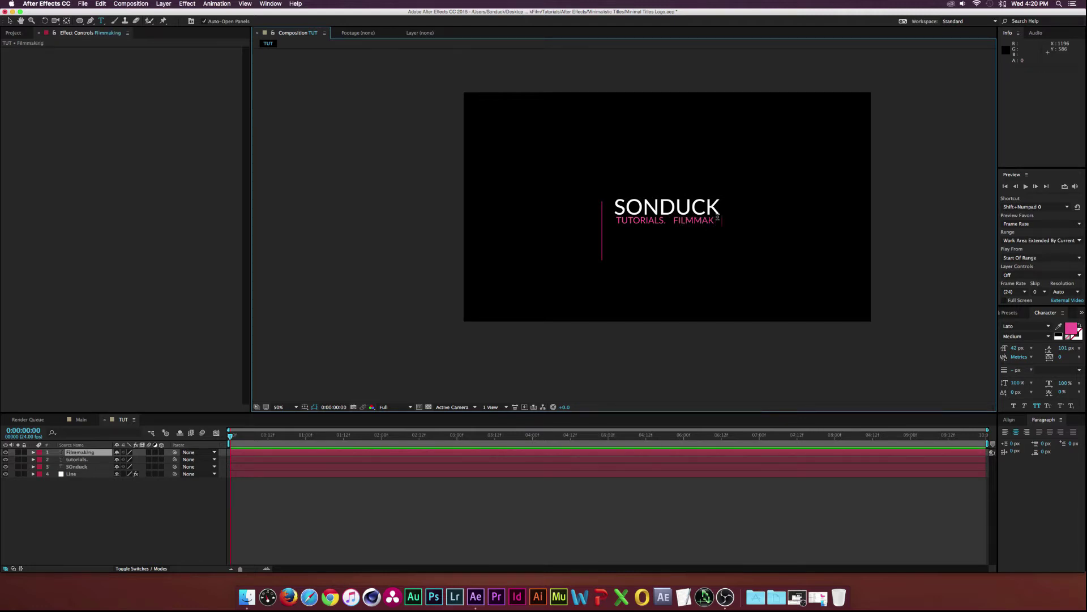
type(".")
key("Escape")
key("v")
left_click_drag(712, 223, 716, 224)
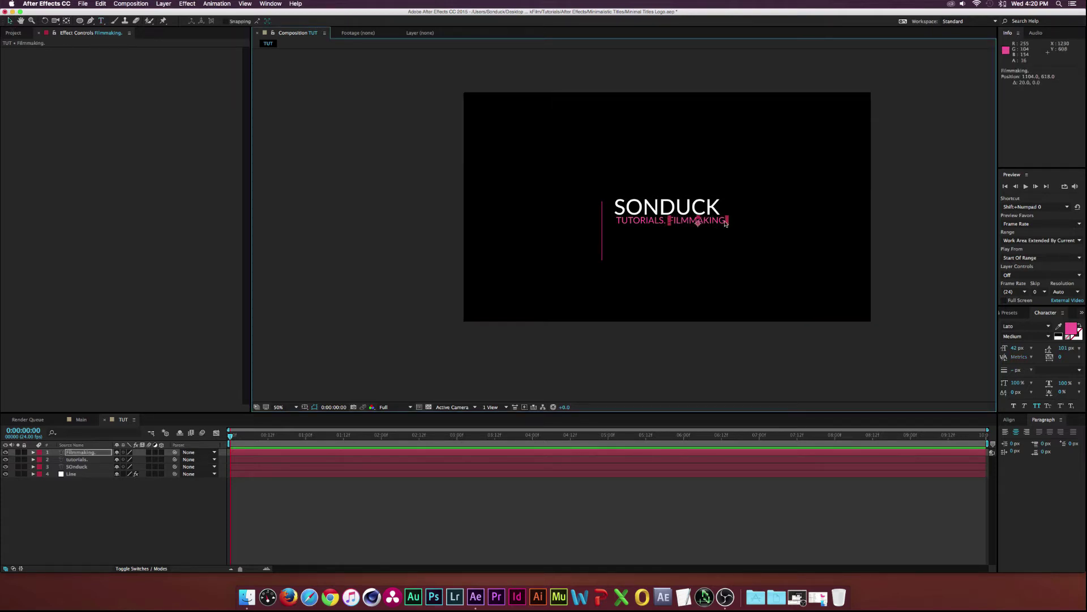
Set both the Filmmaking. and tutorials. text layers to the Lato Light style.
left_click(73, 460, "shift")
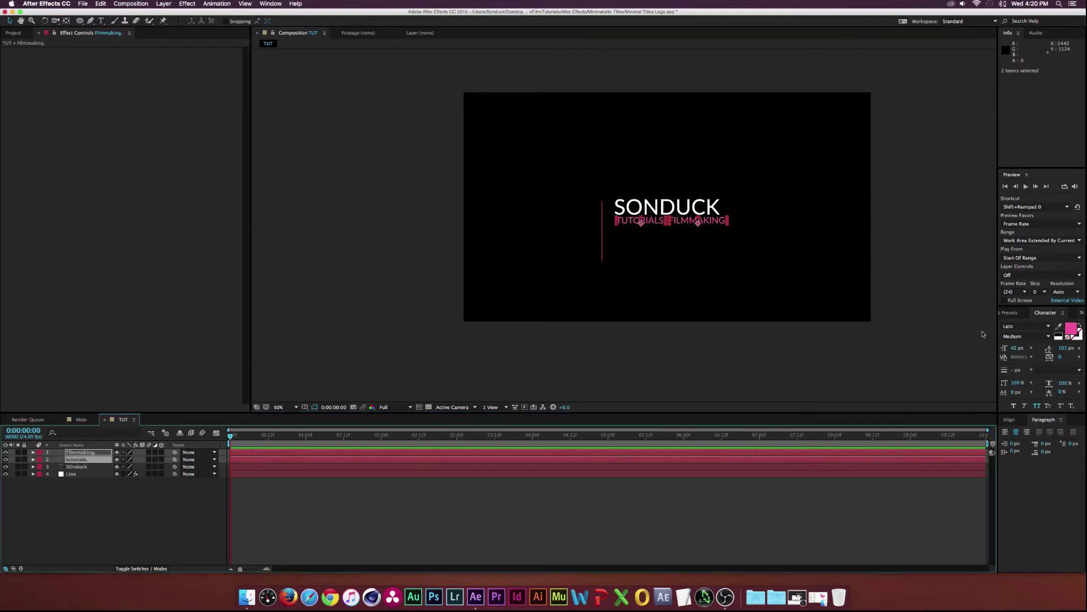
left_click(1047, 337)
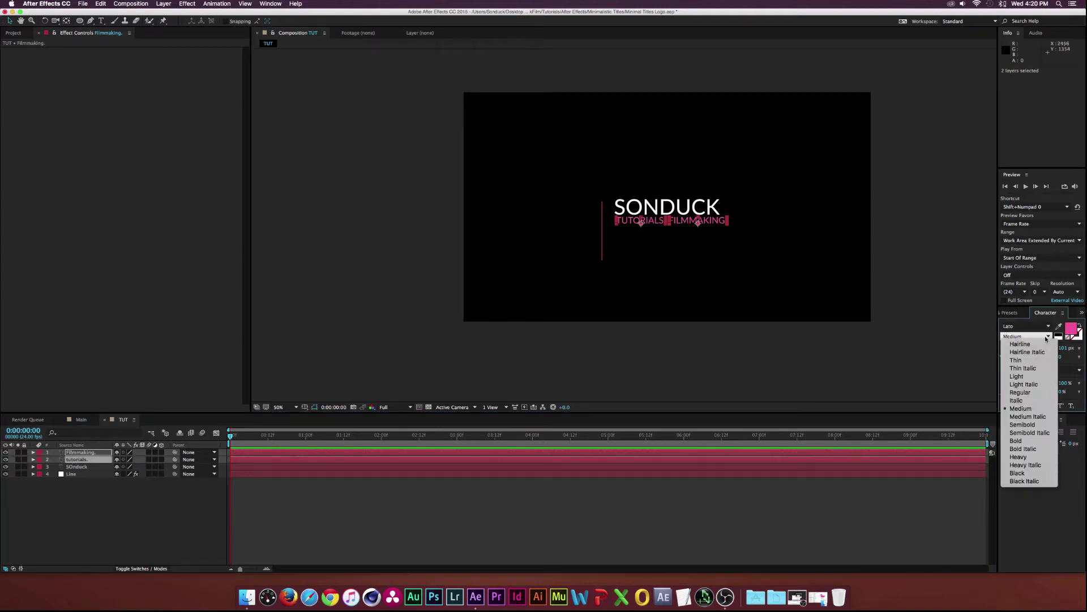
left_click(1017, 377)
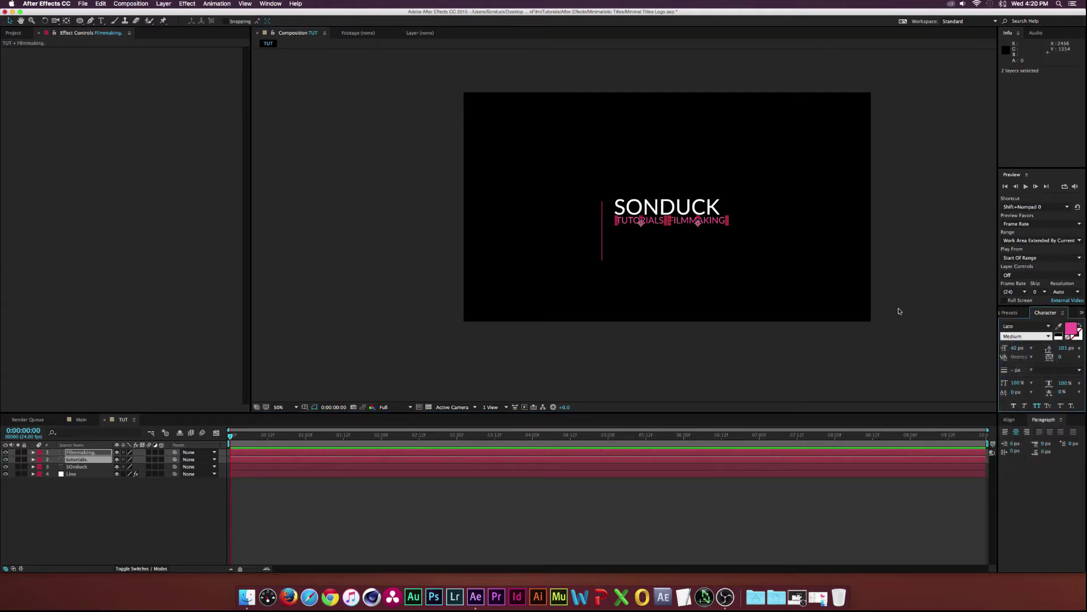
left_click(121, 517)
Shift FILMMAKING. 13 px toward TUTORIALS., and align the start of TUTORIALS. with the left edge of SONDUCK.
scroll(704, 255, "up", 2)
scroll(728, 226, "up", 2)
scroll(728, 226, "down", 2)
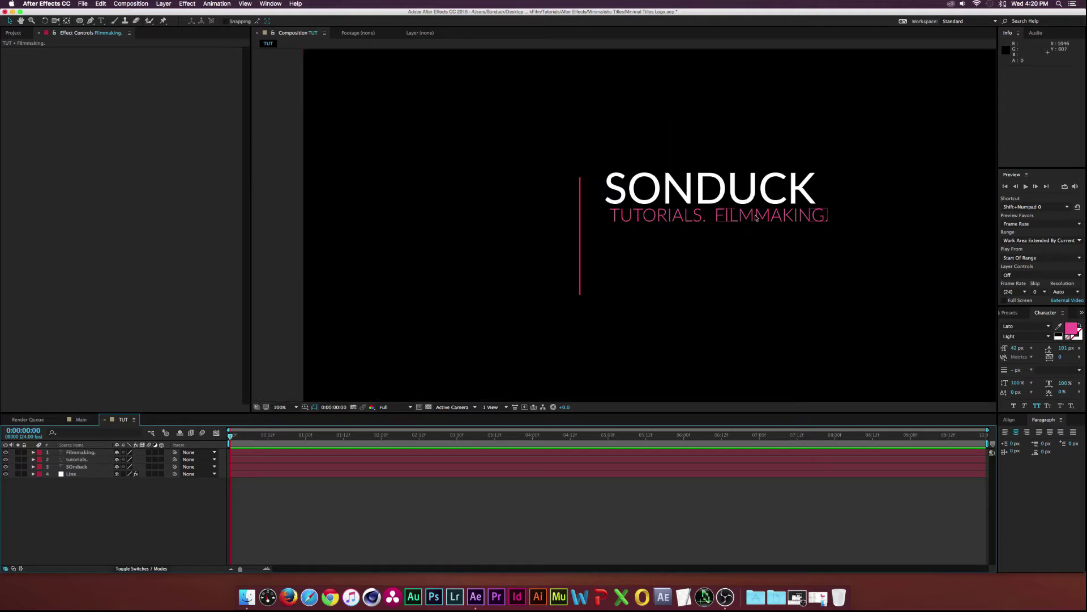
left_click_drag(698, 239, 691, 239)
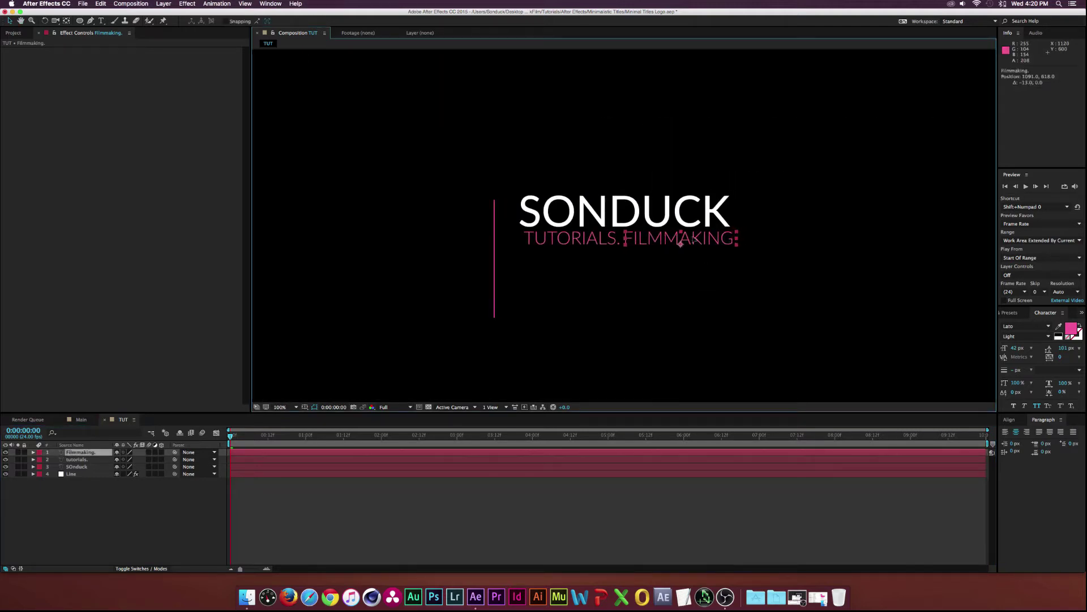
left_click(558, 237)
left_click_drag(558, 236, 553, 237)
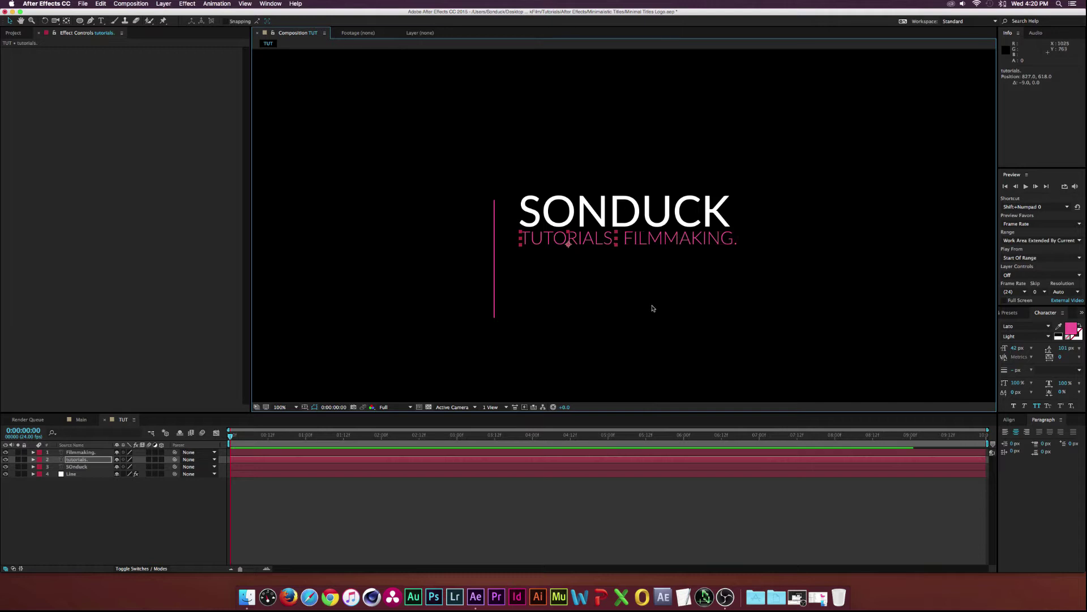
key("super+Down")
key("super+Down")
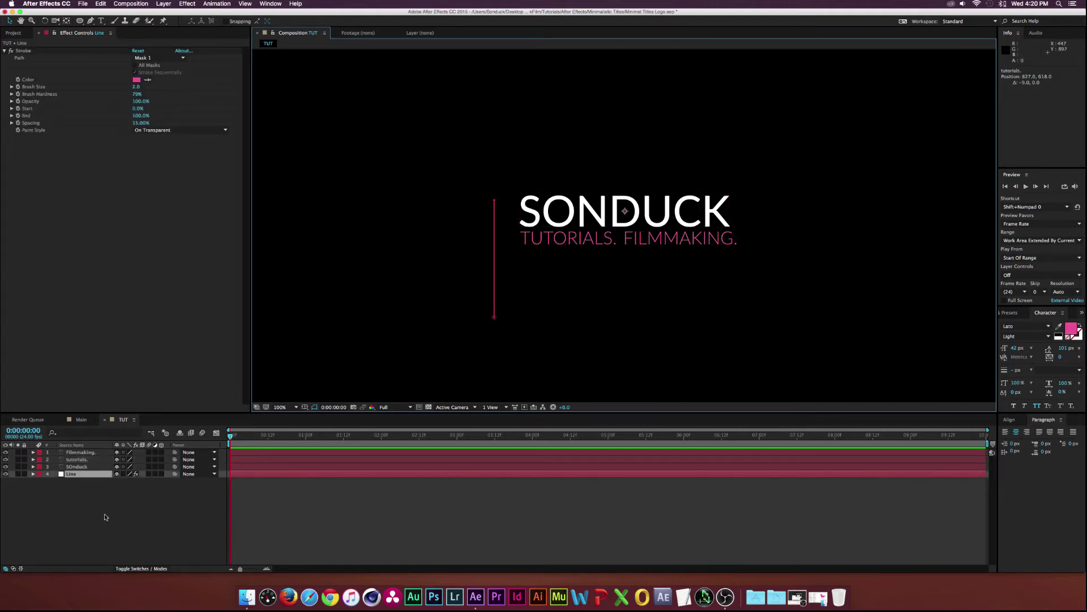
left_click(33, 487)
left_click(84, 460)
left_click(84, 453, "shift")
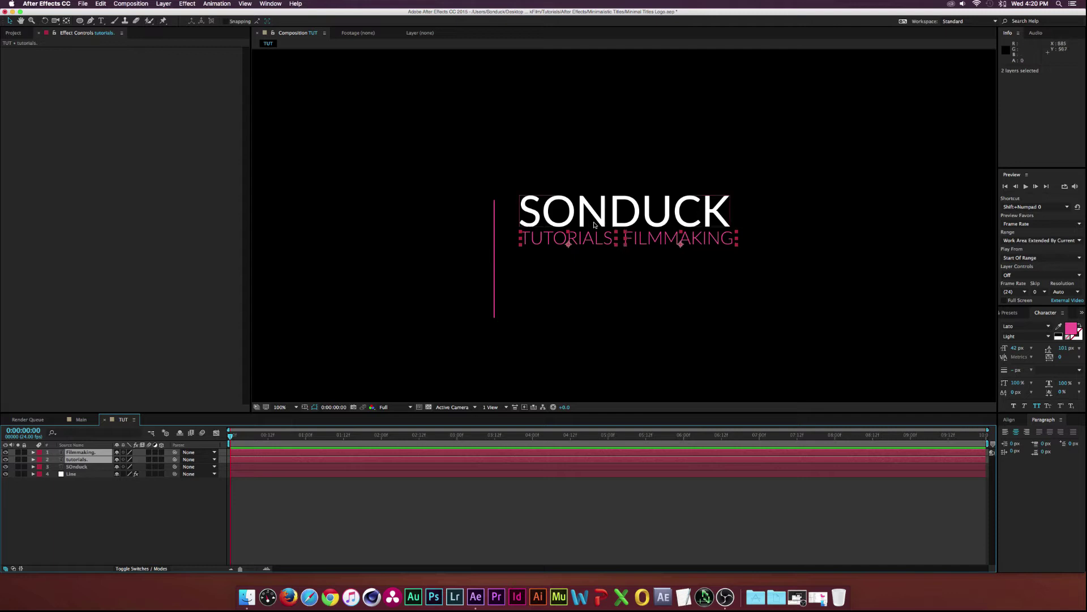
left_click(658, 281)
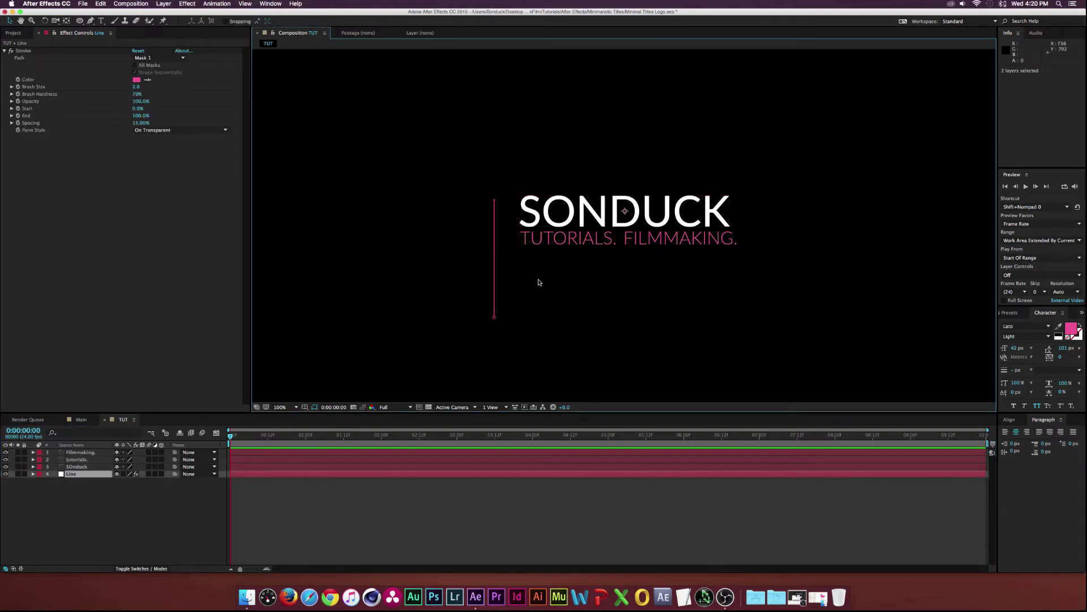
left_click(90, 511)
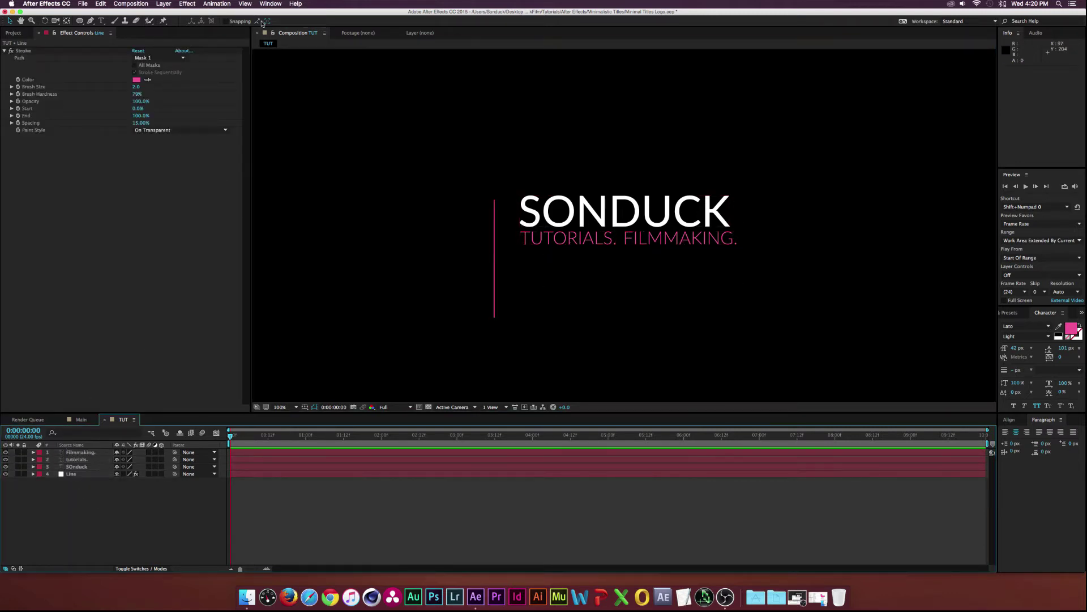
Add a null object and parent the Filmmaking. and tutorials. layers to it.
left_click(164, 3)
mouse_move(170, 13)
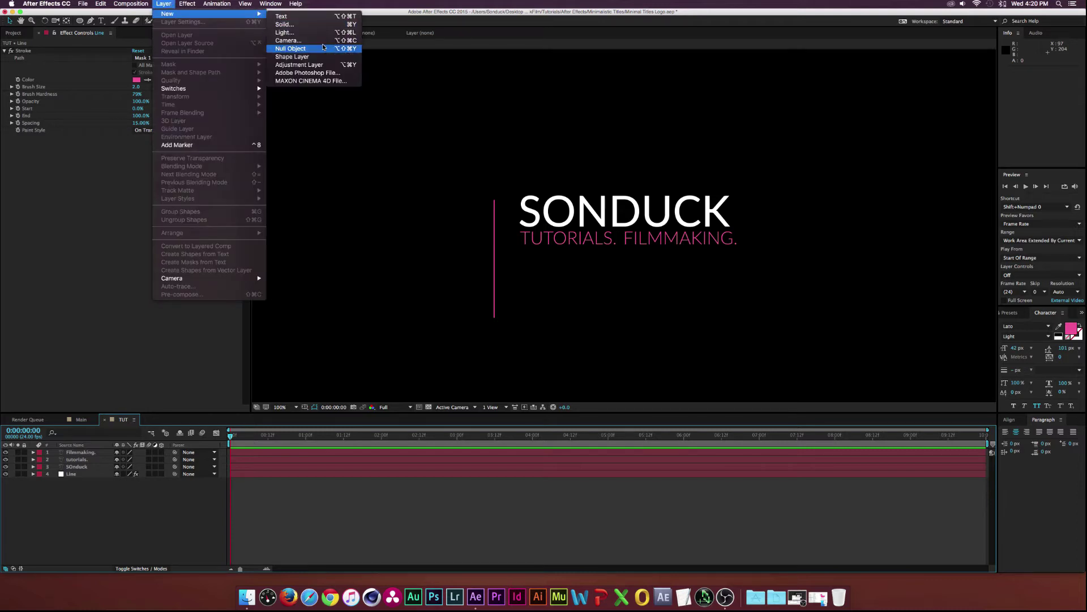
left_click(290, 48)
left_click(84, 466)
left_click(82, 459, "shift")
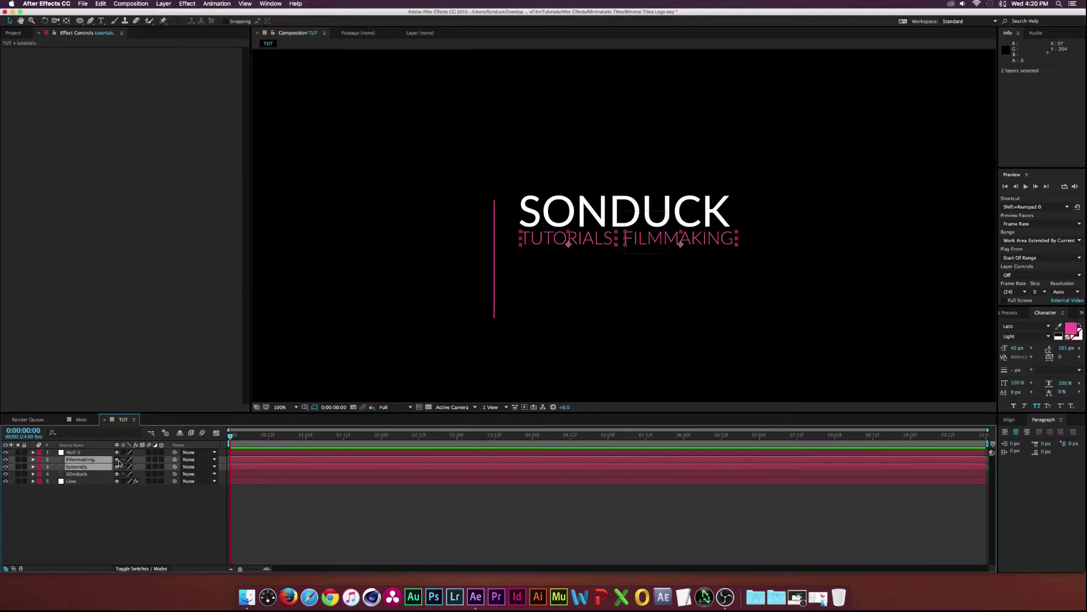
left_click_drag(174, 459, 77, 452)
Scale the null object to 99% to shrink both subtitle words slightly, and hide the null.
left_click(77, 452)
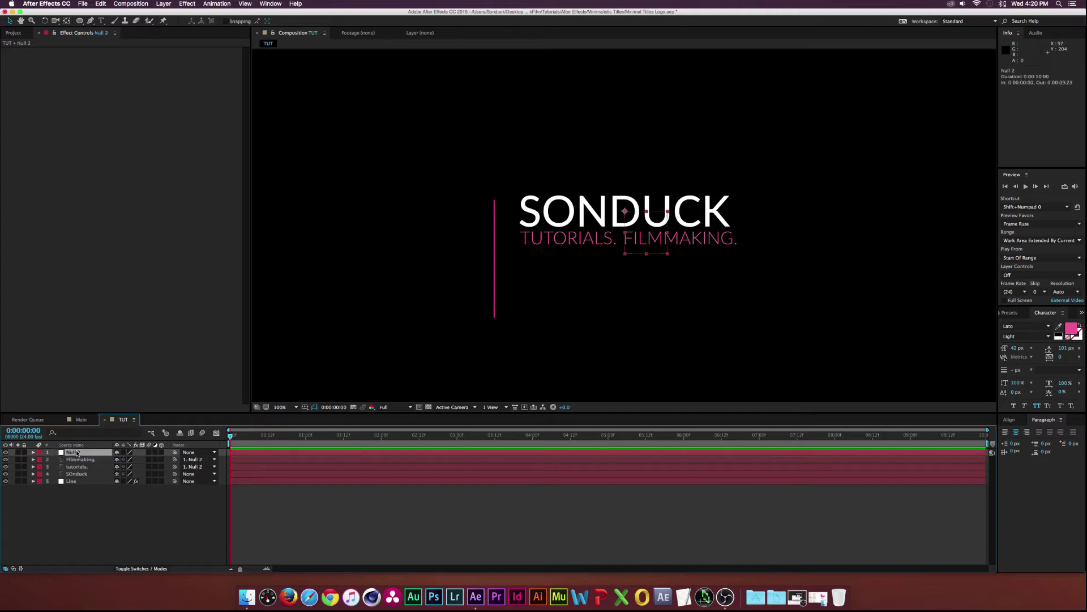
key("s")
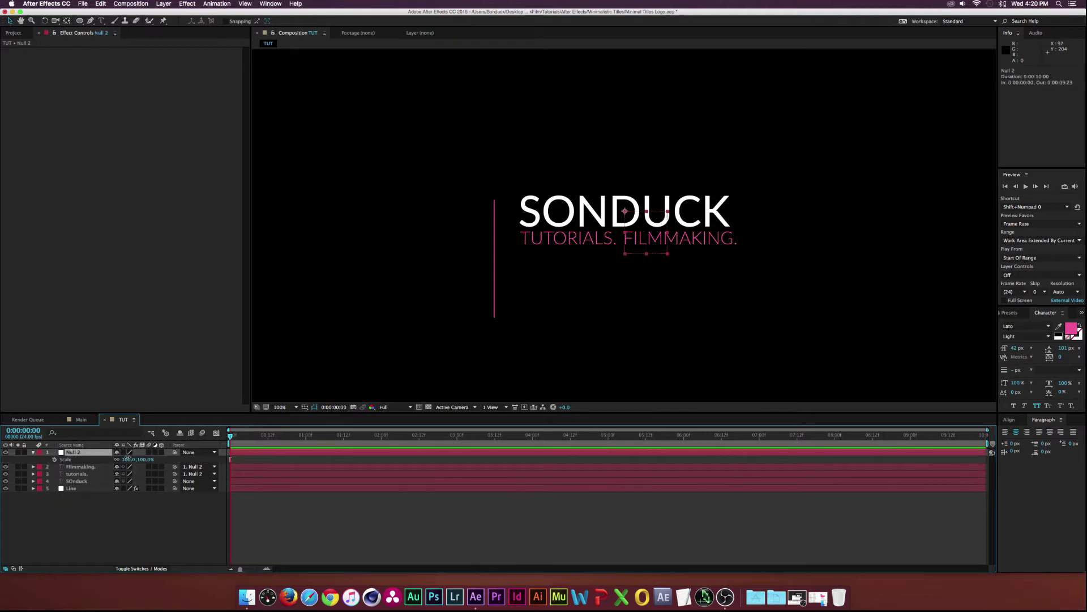
left_click_drag(136, 459, 128, 459)
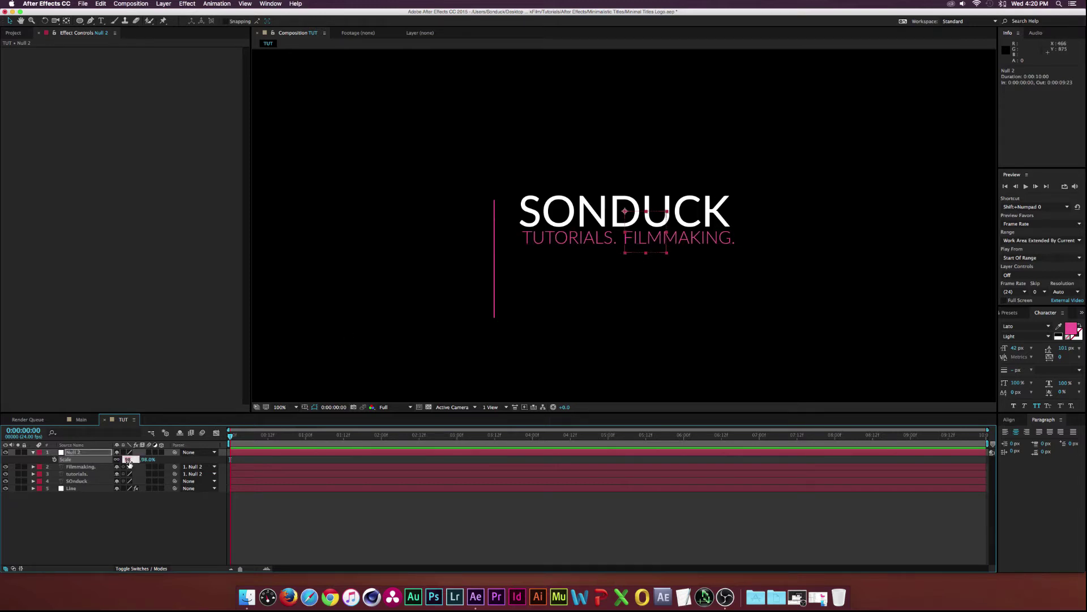
left_click(136, 530)
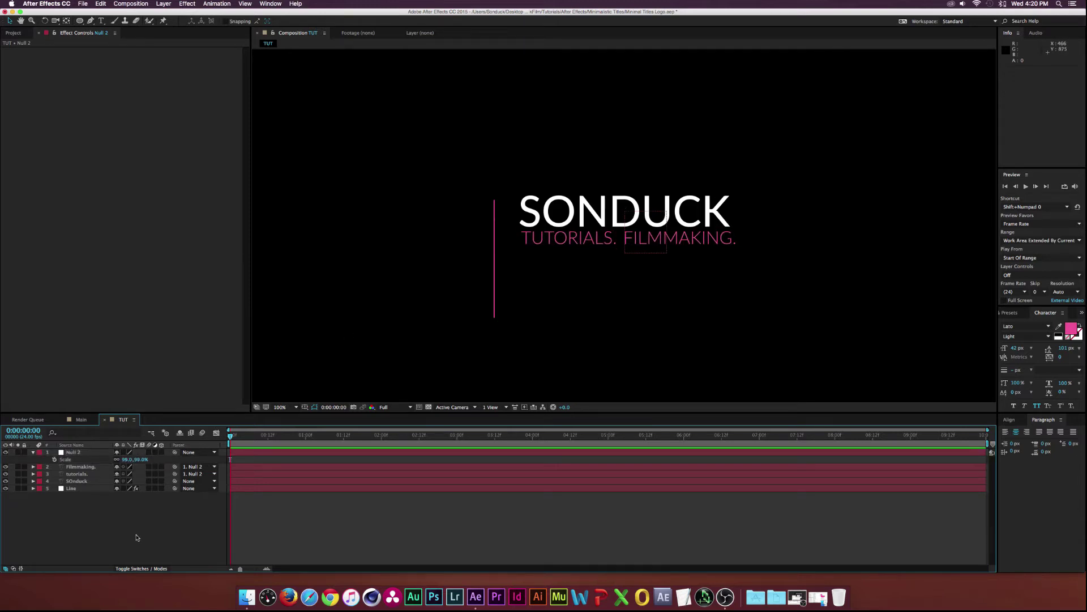
left_click(75, 466)
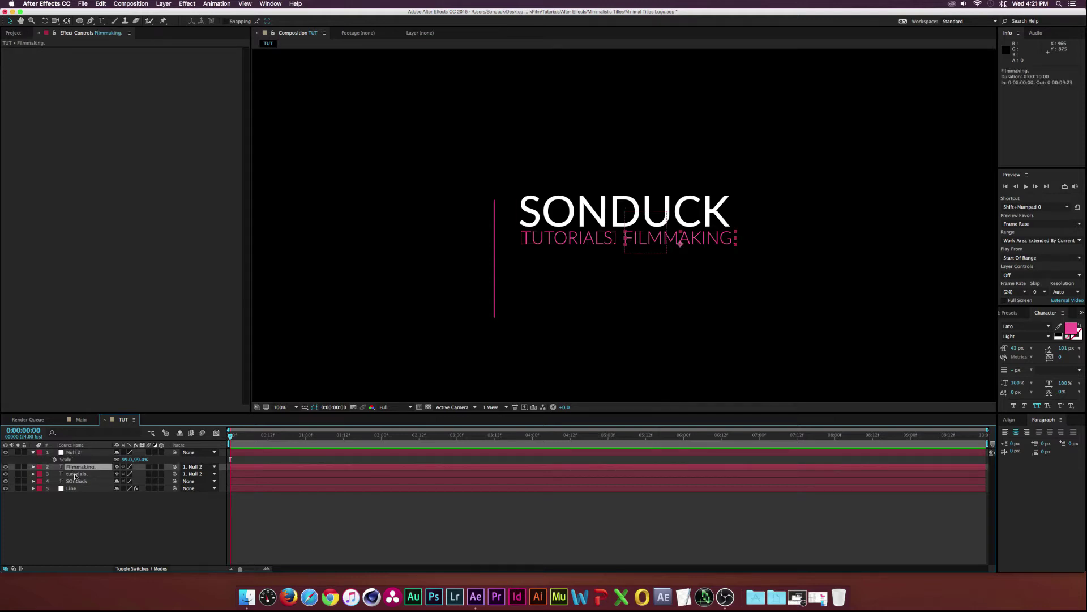
left_click(75, 474)
left_click(272, 370)
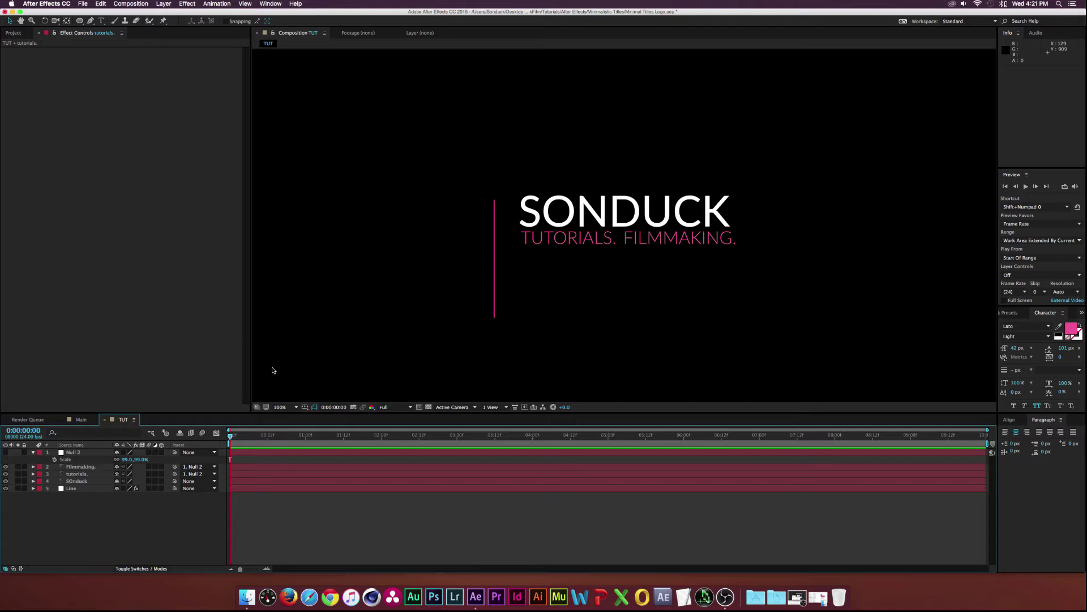
Move the pink vertical line closer to the text and shorten it to span just above SONDUCK to just below the subtitle.
left_click(61, 489)
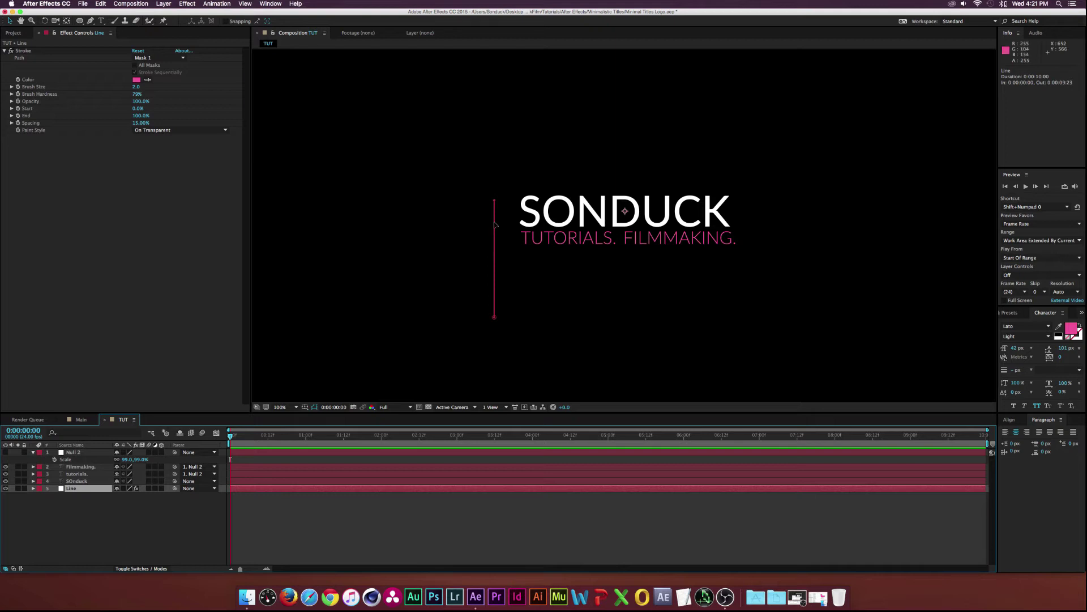
left_click_drag(494, 225, 504, 188)
left_click_drag(504, 183, 505, 186)
left_click_drag(505, 278, 505, 258)
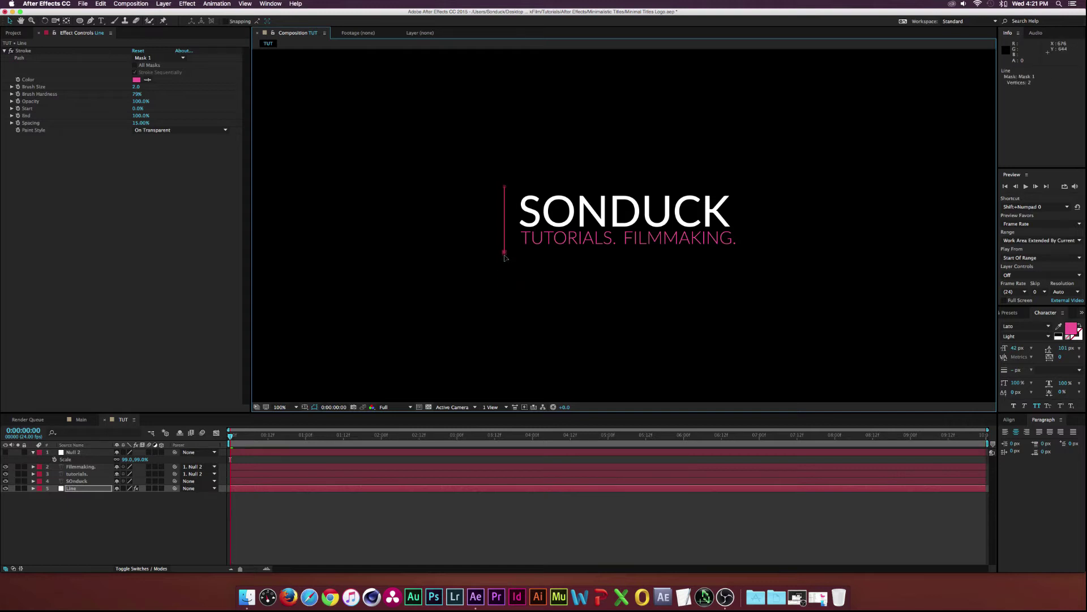
left_click_drag(505, 188, 506, 188)
left_click(198, 517)
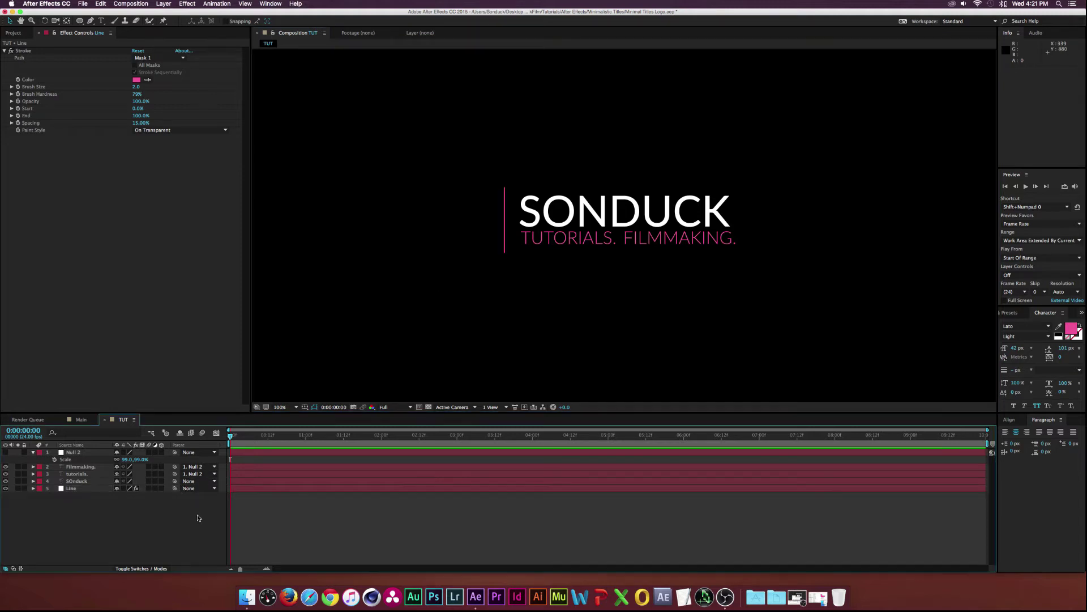
Keyframe the Line layer's Stroke End at 100% and shift that keyframe to slightly past the half-second mark.
left_click(75, 489)
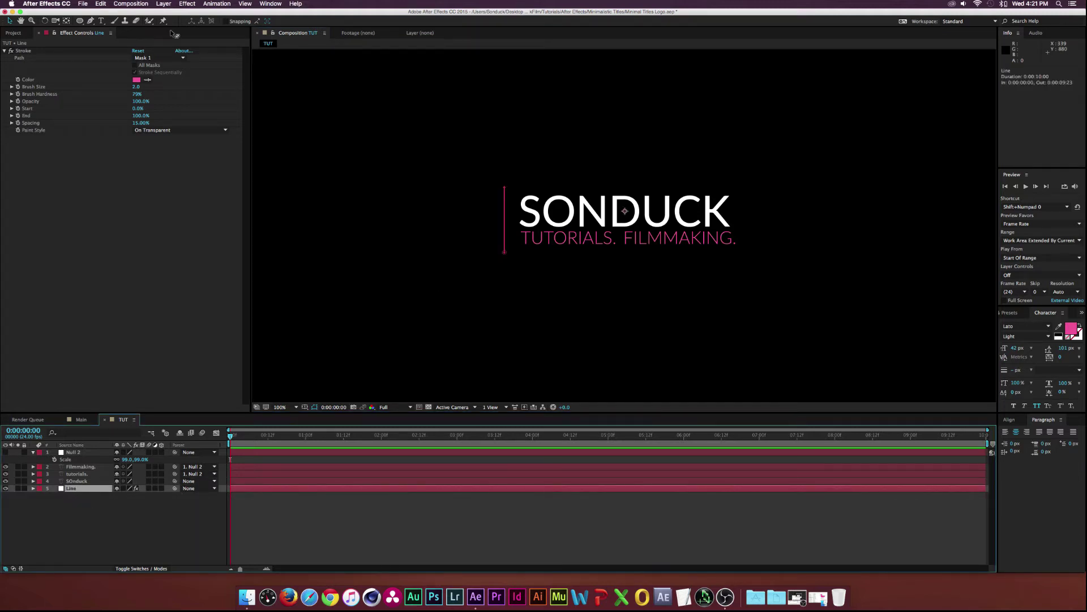
left_click(13, 117)
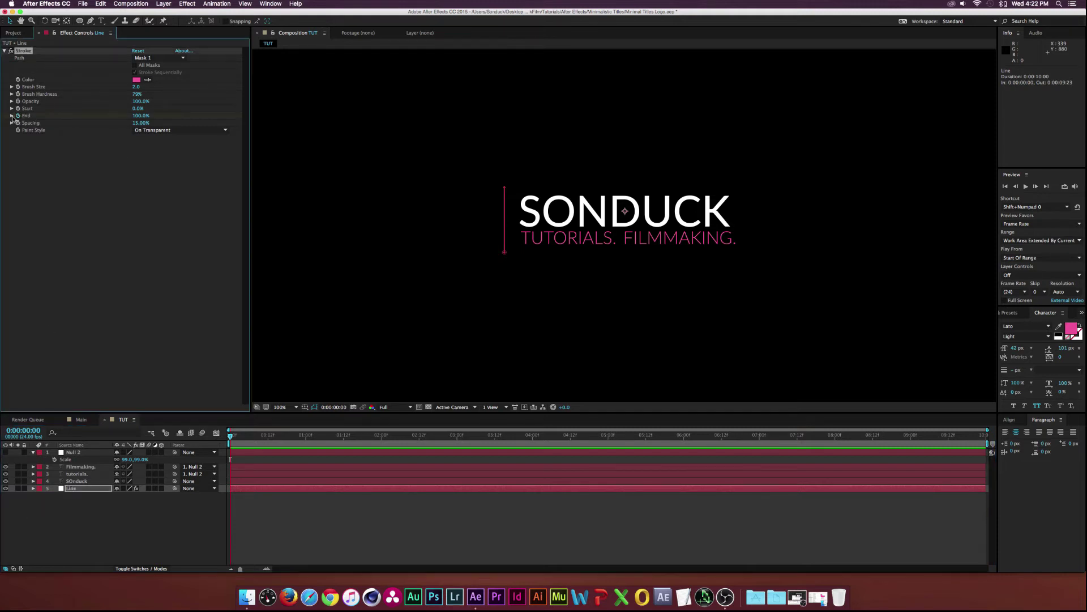
key("u")
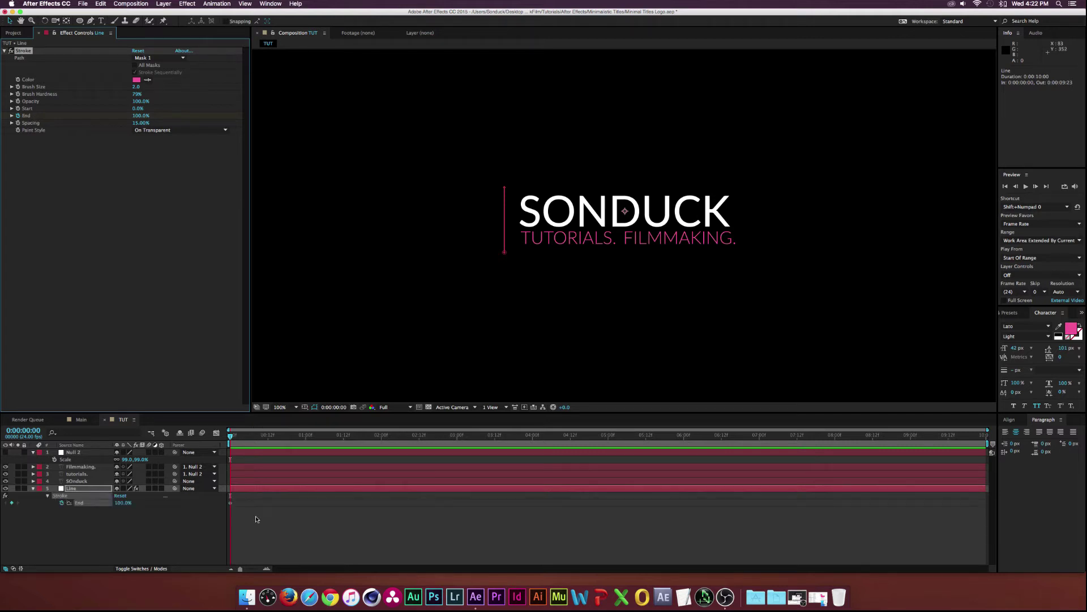
left_click_drag(232, 504, 277, 503)
left_click(280, 436)
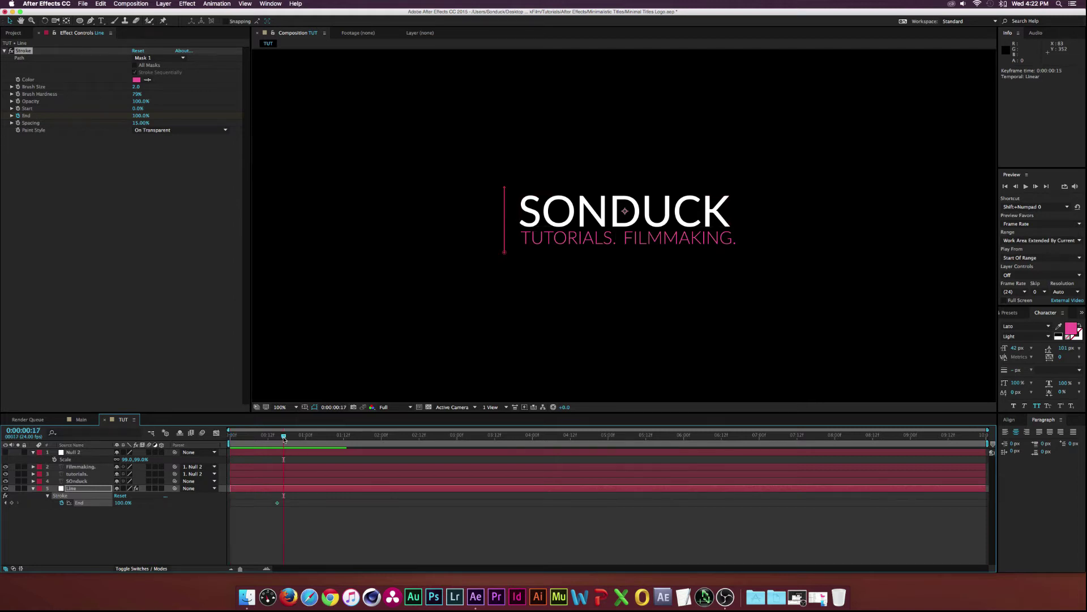
Shift the Line layer's 100% Stroke End keyframe to 0:00:00:18 and keyframe Stroke End at 0% on the first frame.
left_click_drag(281, 438, 287, 438)
left_click_drag(277, 503, 287, 503)
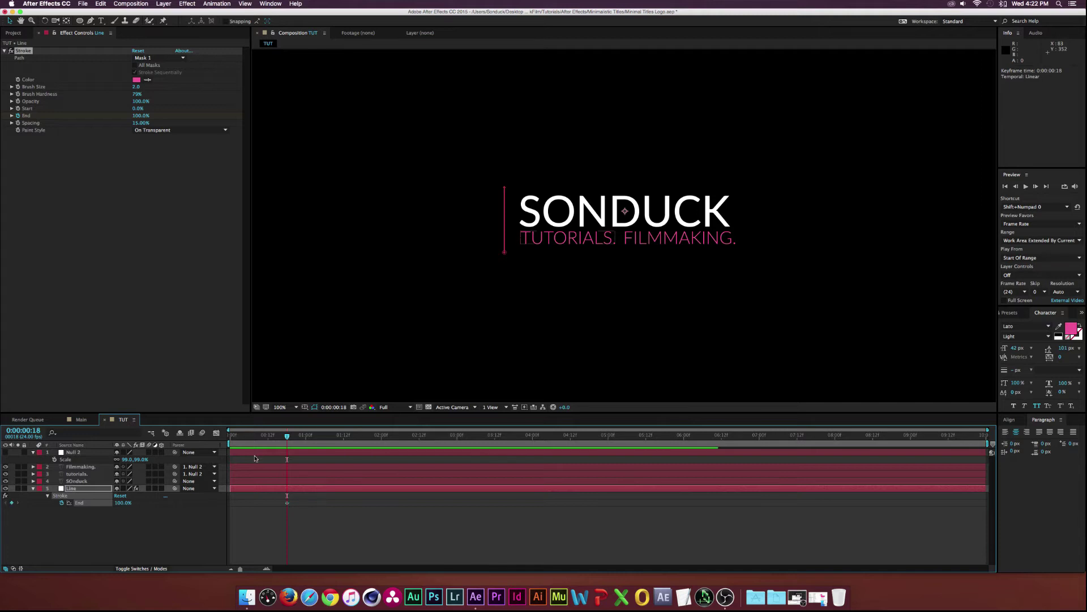
left_click_drag(236, 436, 217, 433)
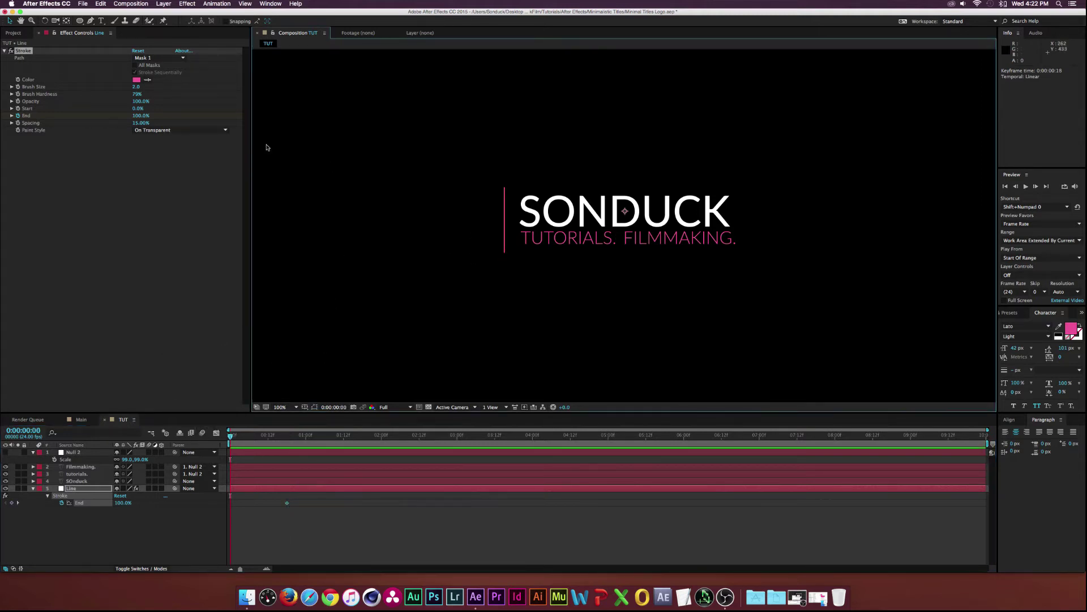
left_click_drag(137, 116, 98, 117)
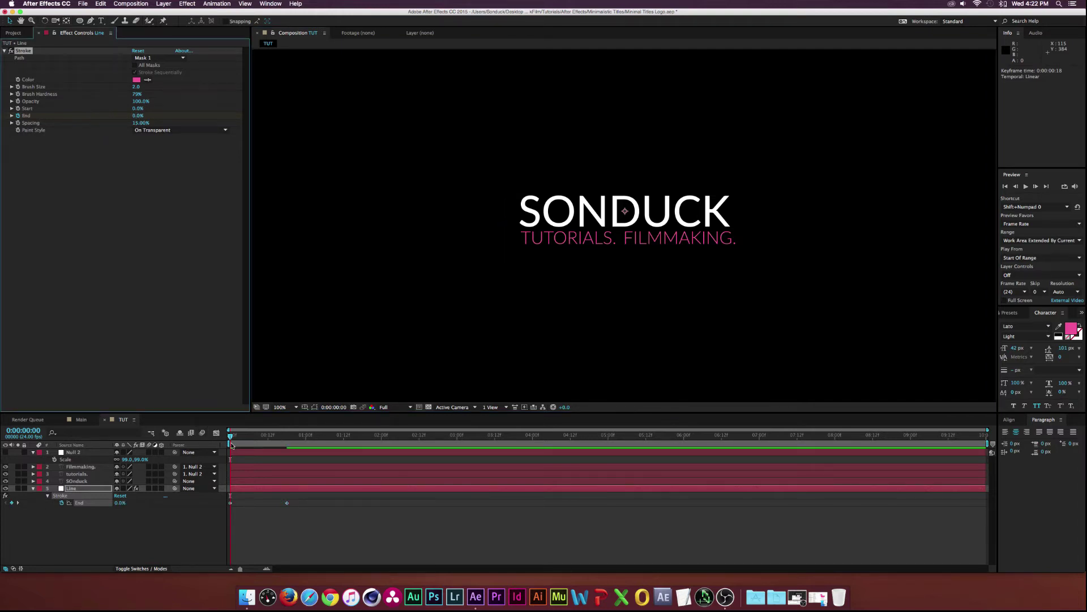
key("space")
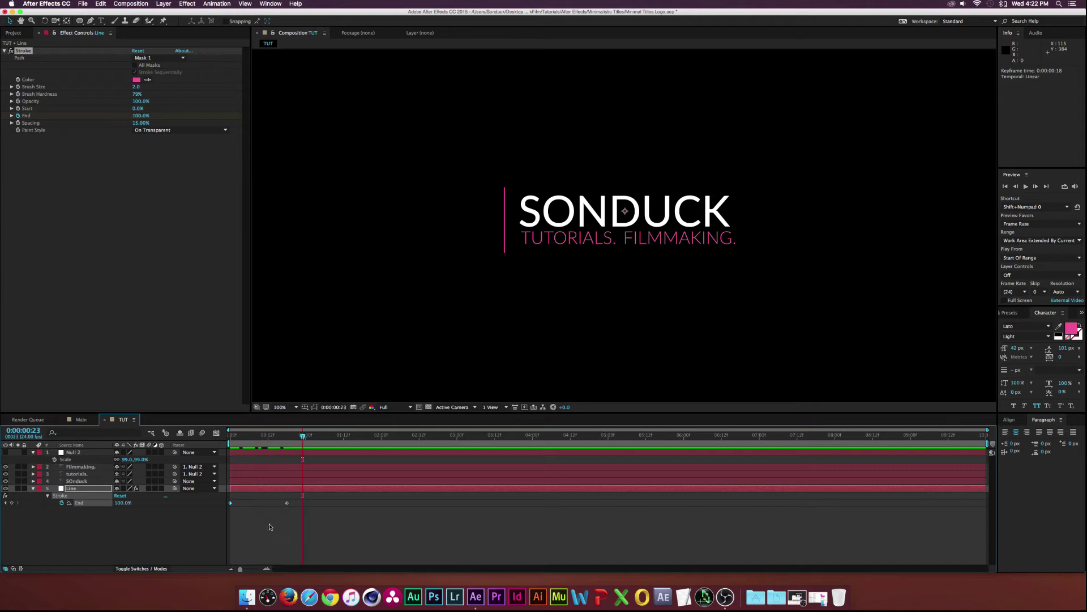
Apply Easy Ease to the Line layer's Stroke End keyframe at 0:00:00:18.
left_click_drag(270, 527, 299, 481)
right_click(287, 503)
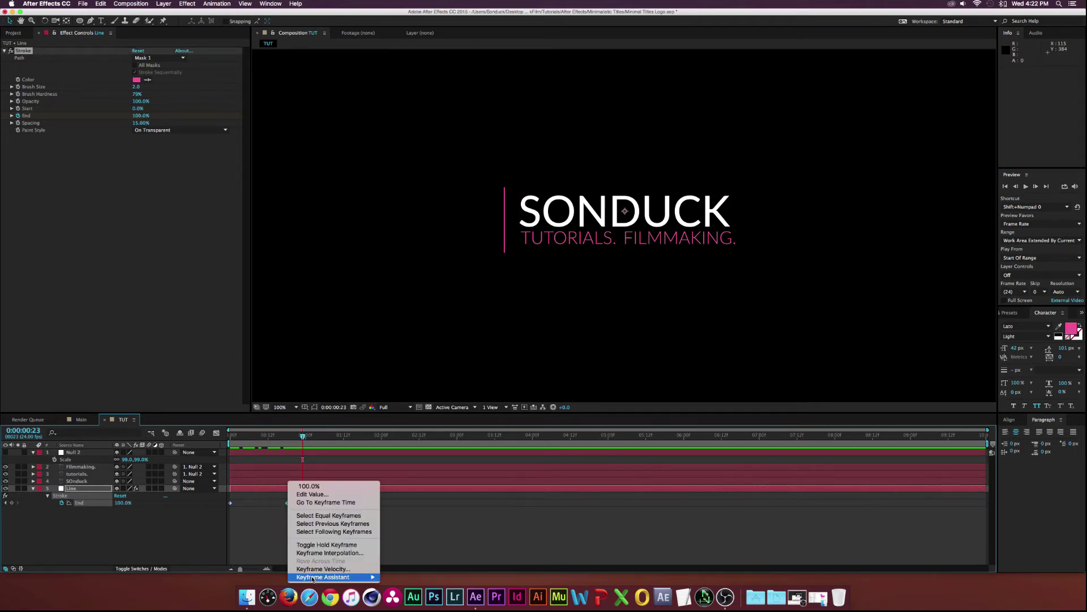
mouse_move(314, 581)
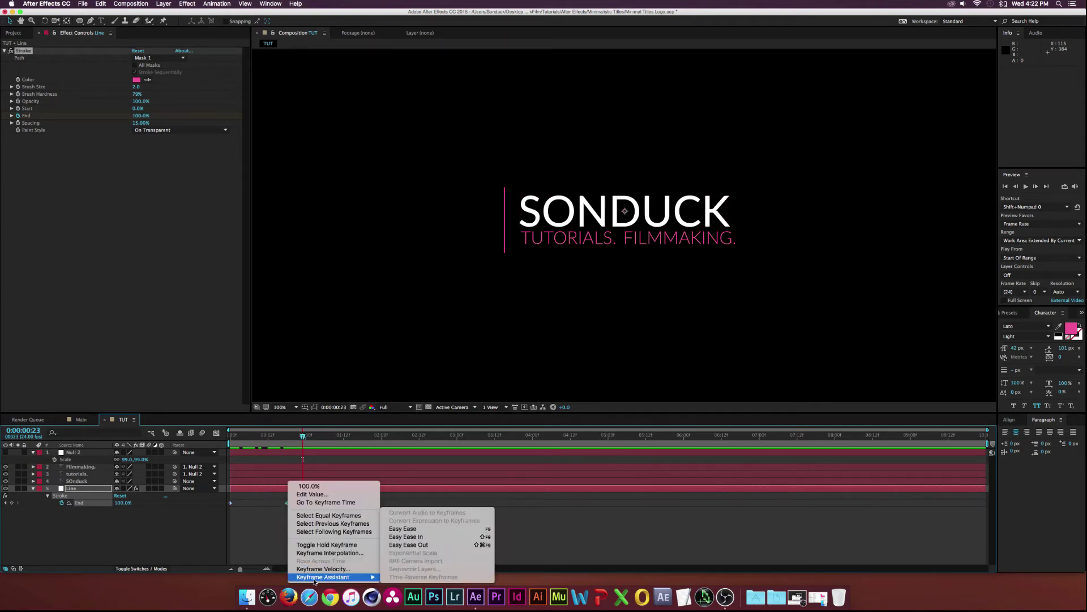
left_click(430, 531)
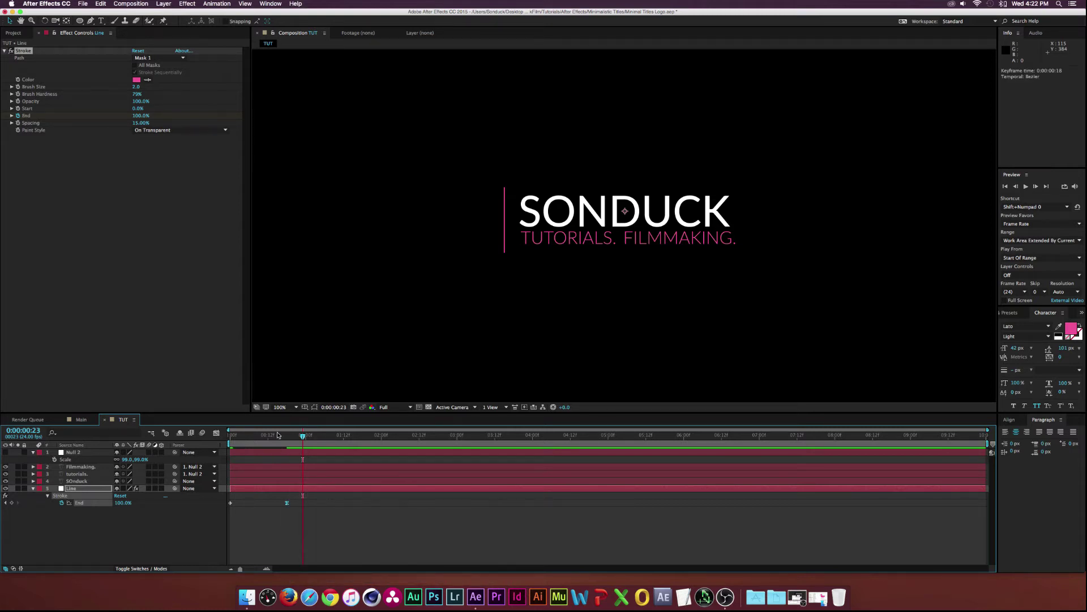
key("Home")
Keyframe the Line layer's Position at 0:00:00:18, and at 0:00:01:15 set X to 1530 so it sits just past SONDUCK's K.
left_click_drag(225, 434, 287, 439)
key("p")
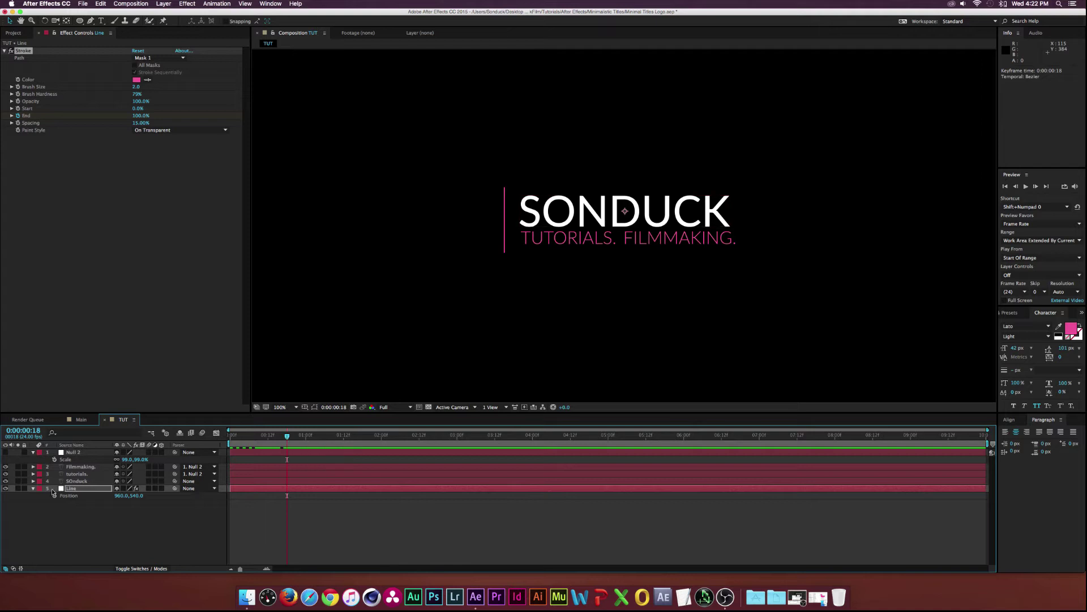
left_click(55, 496)
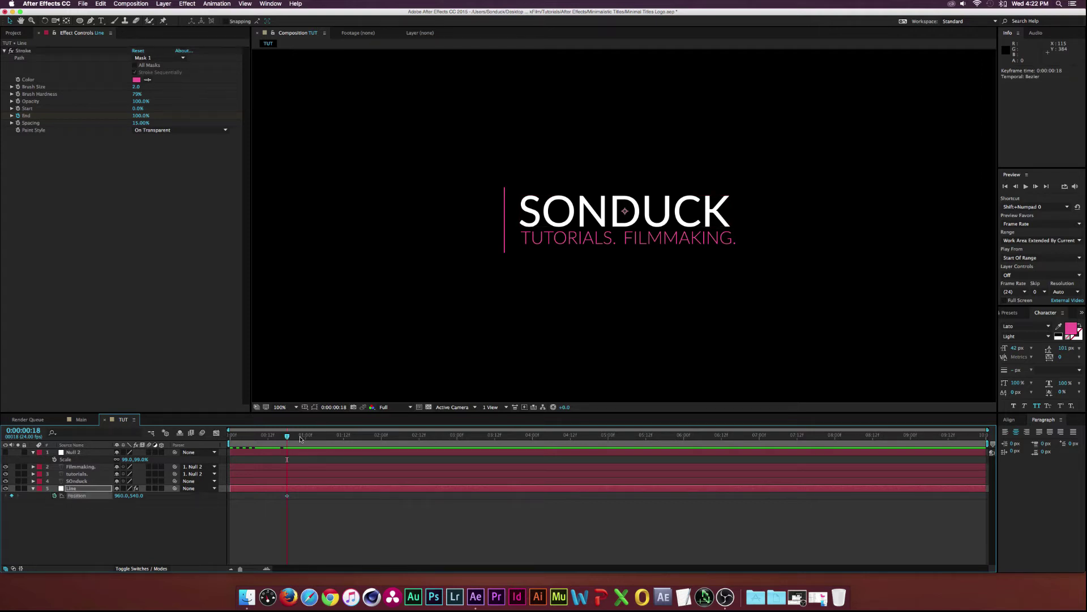
left_click_drag(287, 439, 354, 439)
left_click_drag(120, 495, 143, 496)
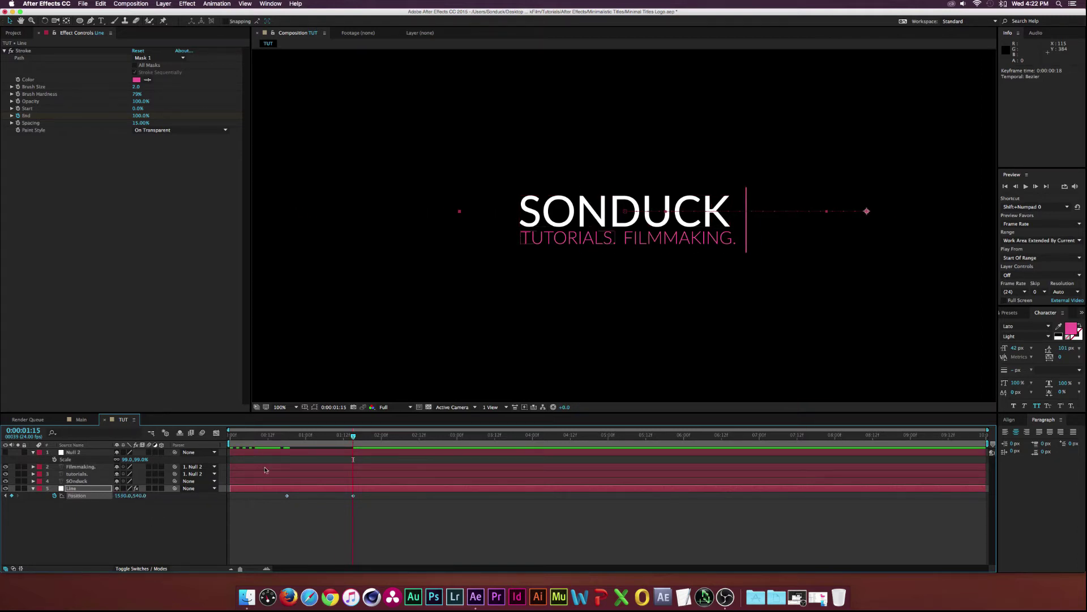
left_click(272, 435)
mouse_move(277, 435)
left_mouse_down()
mouse_move(363, 438)
mouse_move(287, 438)
left_mouse_up()
left_click(134, 505)
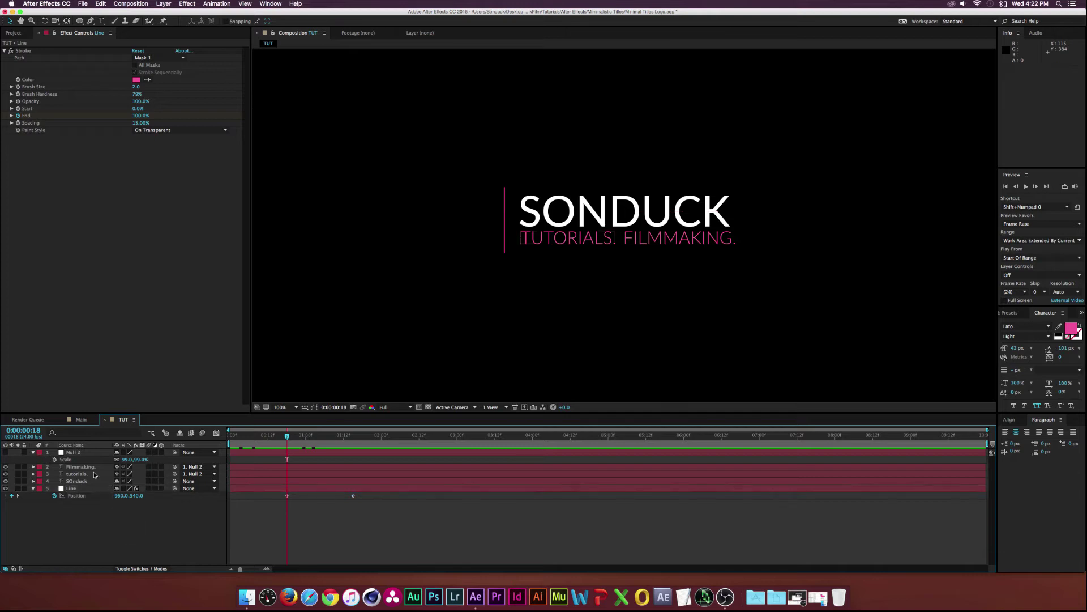
Animate the SONDUCK layer's Position from farther right at 0:00:01:00 to its original place at 0:00:02:04.
left_click(50, 481)
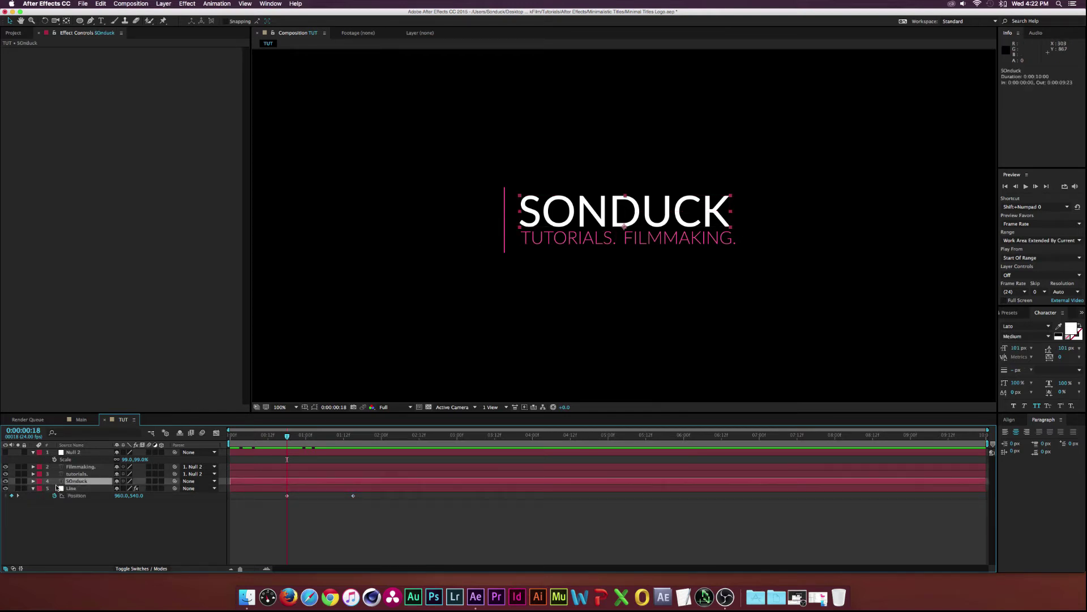
key("p")
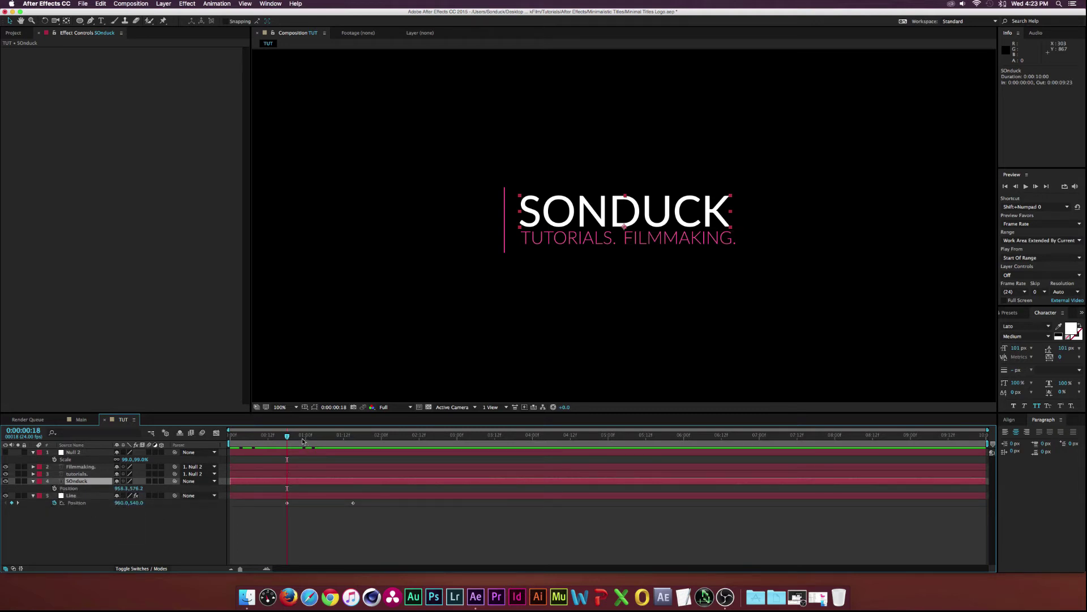
left_click_drag(302, 437, 306, 437)
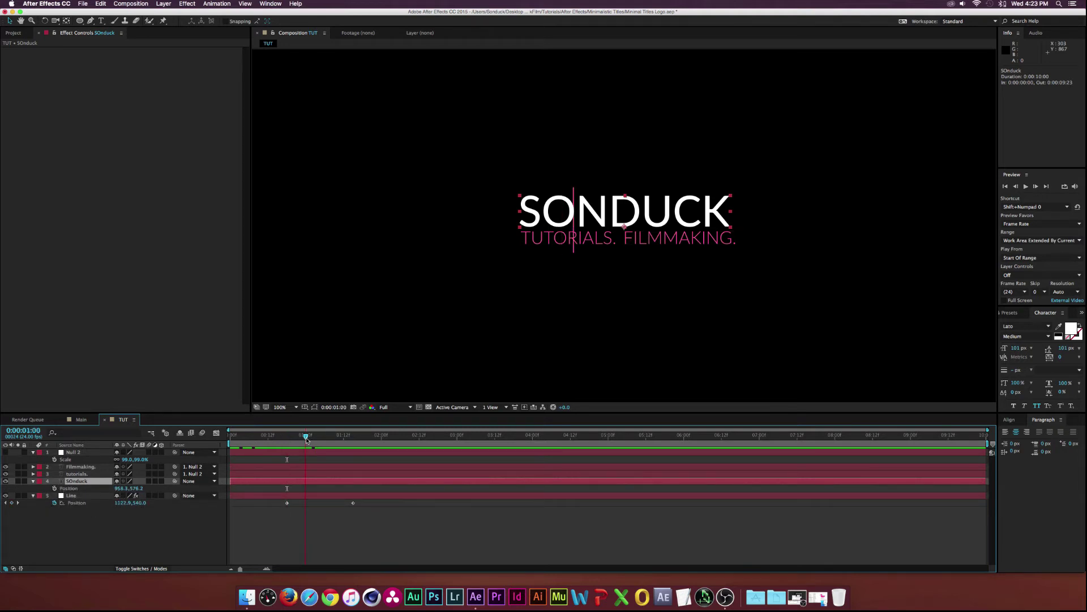
left_click(54, 488)
left_click_drag(306, 488, 388, 491)
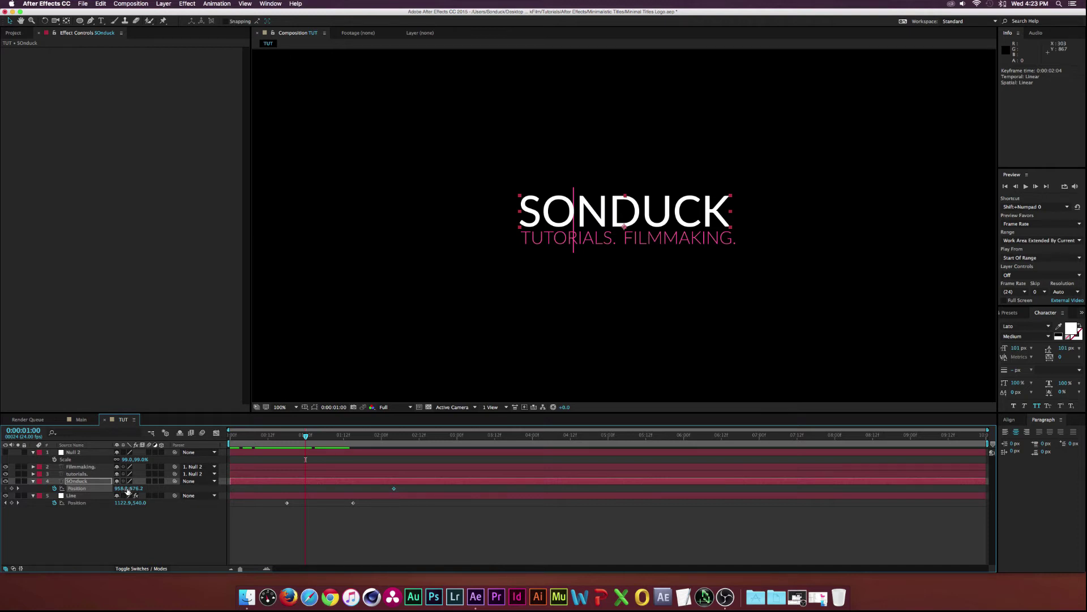
left_click_drag(128, 488, 135, 488)
left_click_drag(305, 435, 343, 434)
key("space")
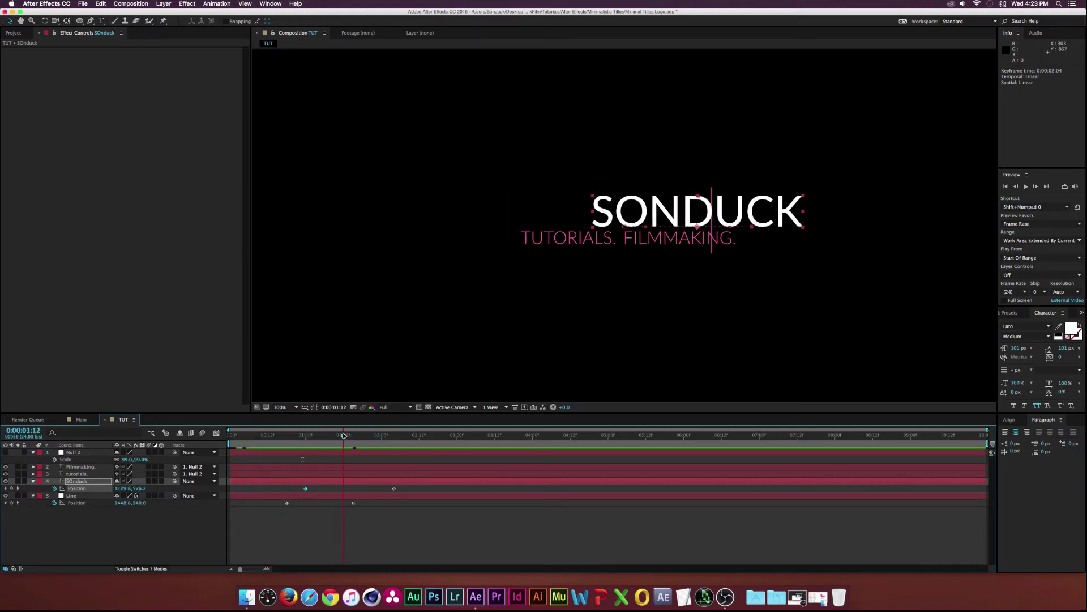
Animate the tutorials. layer's Position from Y 37 at 0:00:01:12 down to its original place at 0:00:02:09.
left_click(331, 474)
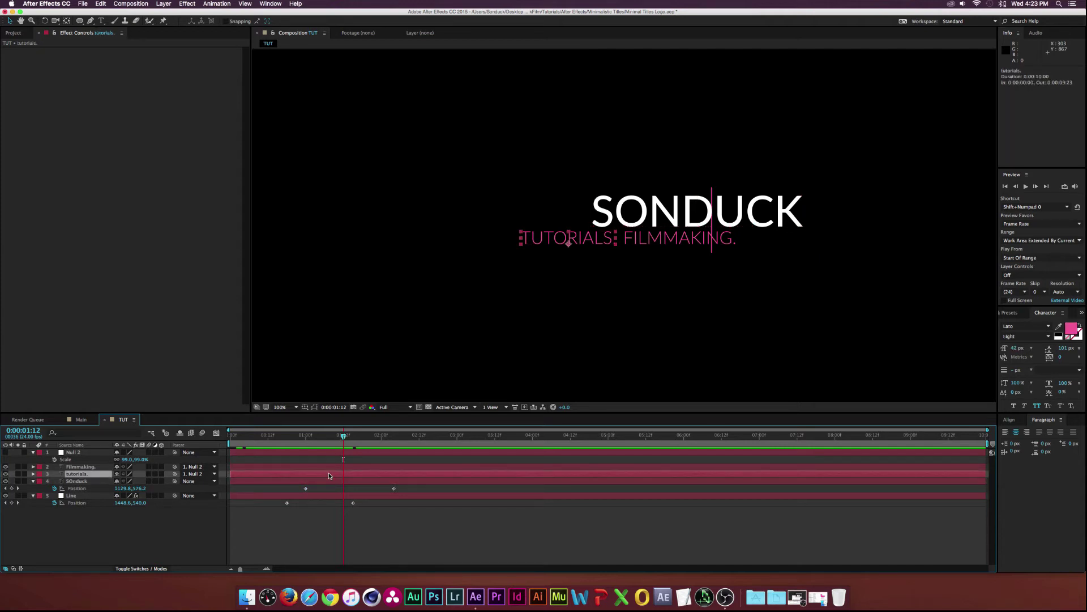
key("p")
left_click(53, 481)
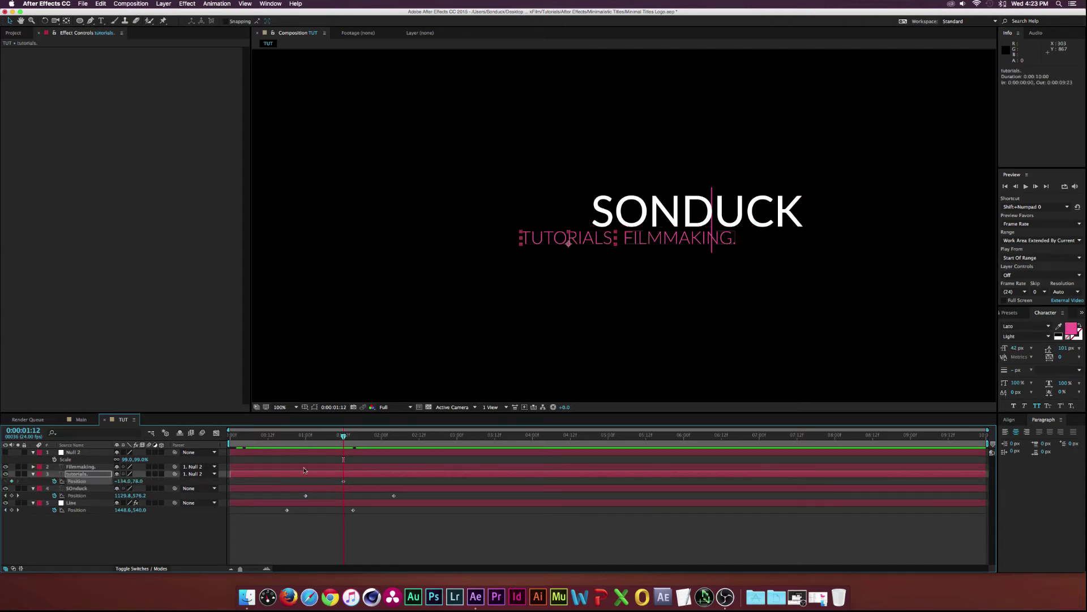
left_click_drag(399, 483, 410, 482)
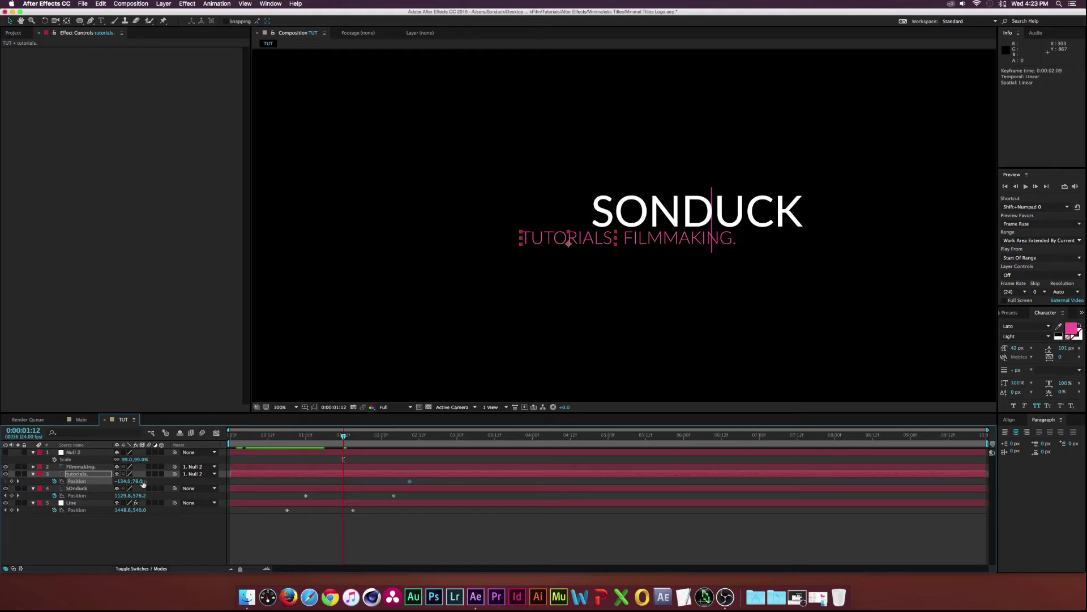
left_click_drag(138, 481, 124, 480)
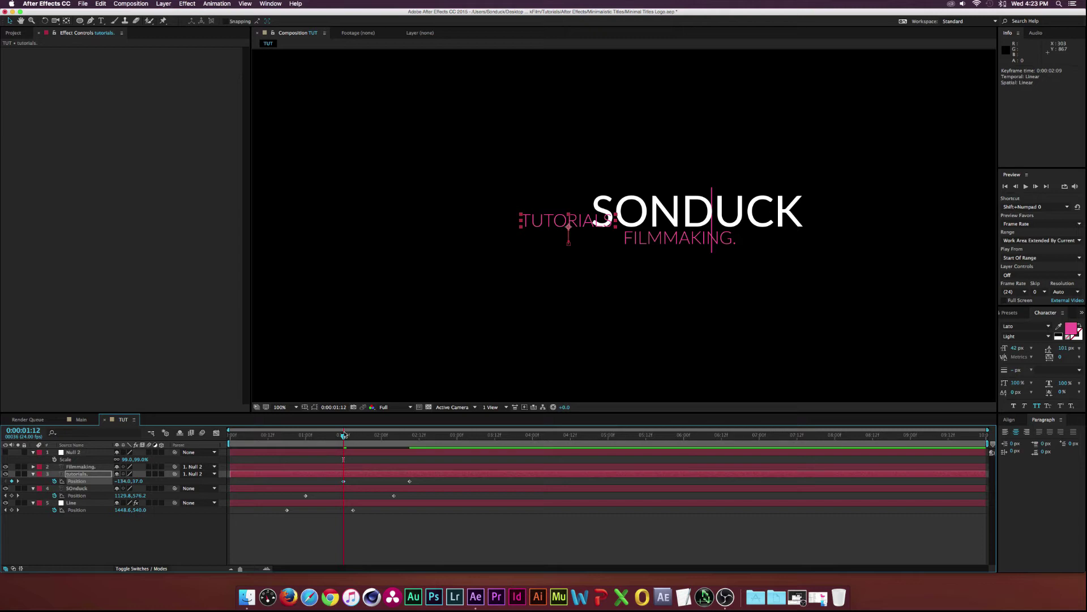
Animate the Filmmaking. layer's Position from Y 34 at 0:00:02:02 down to its original place at 0:00:02:21.
left_click_drag(344, 435, 388, 439)
left_click(81, 467)
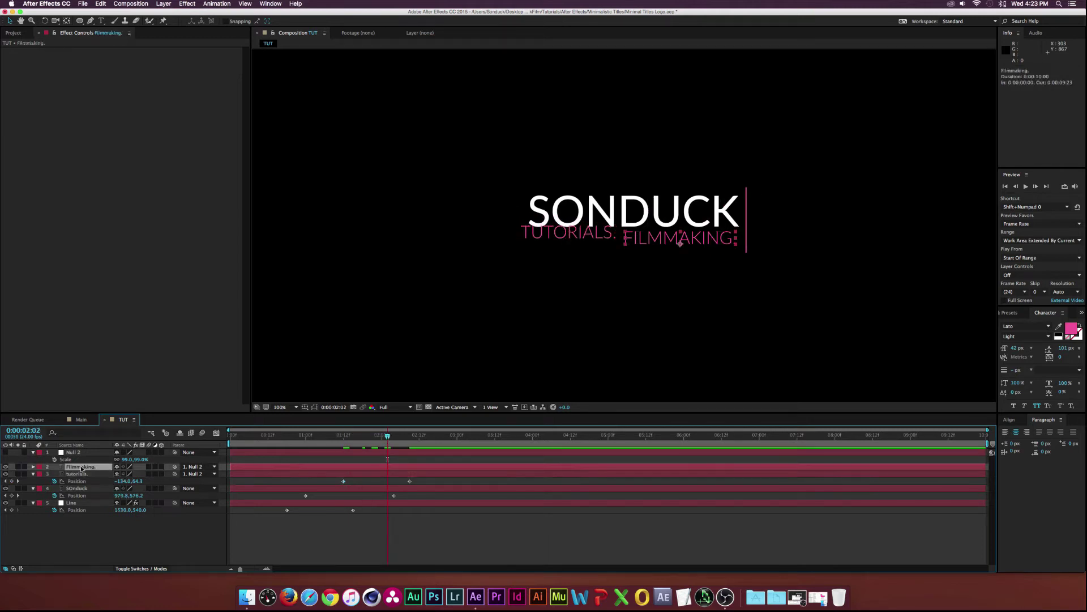
key("p")
left_click(54, 474)
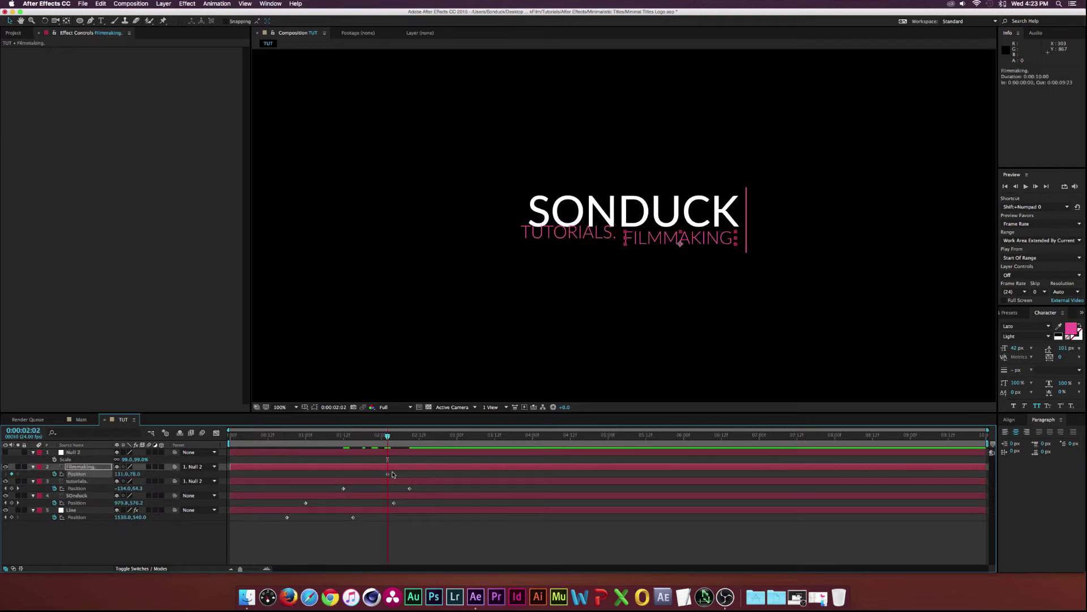
left_click_drag(390, 475, 432, 474)
left_click_drag(134, 473, 117, 467)
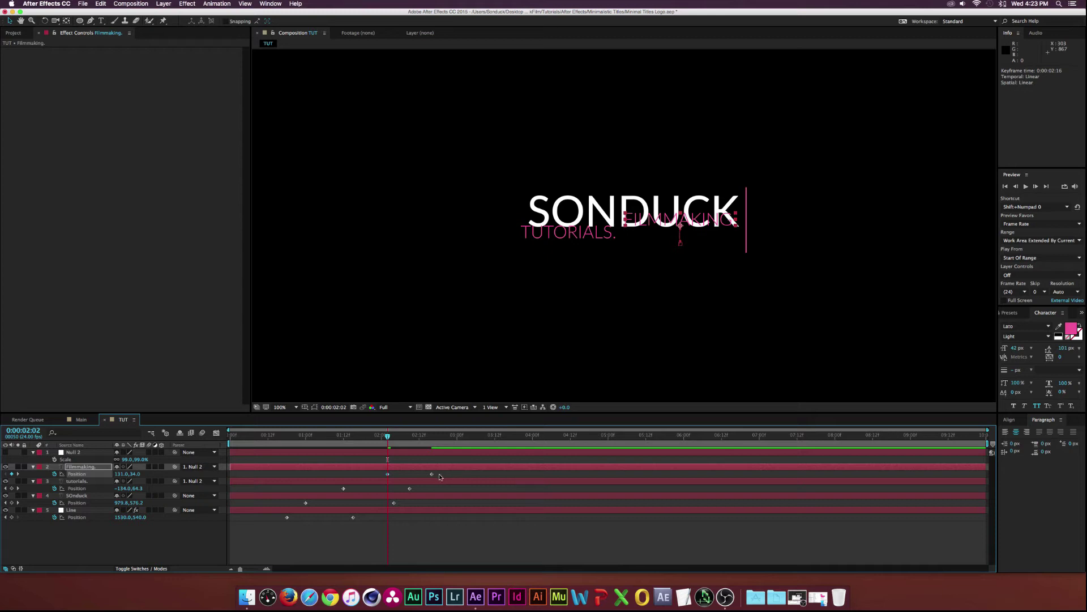
left_click_drag(432, 474, 447, 473)
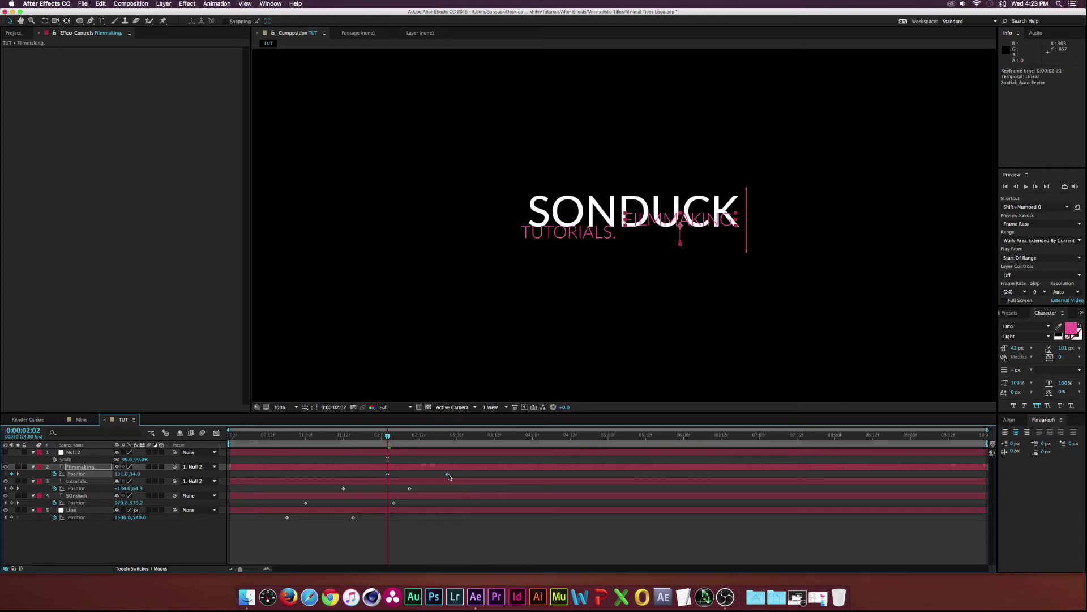
left_click(87, 530)
key("space")
Pre-compose the SONDUCK text layer under the default name, moving all attributes into the new composition.
left_click(82, 505)
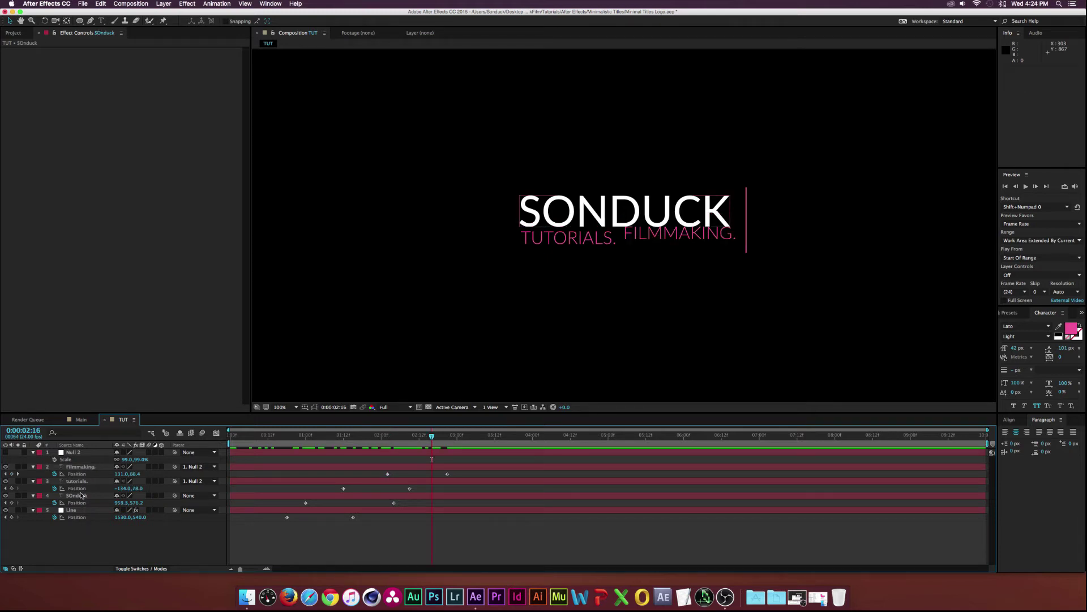
left_click(79, 496)
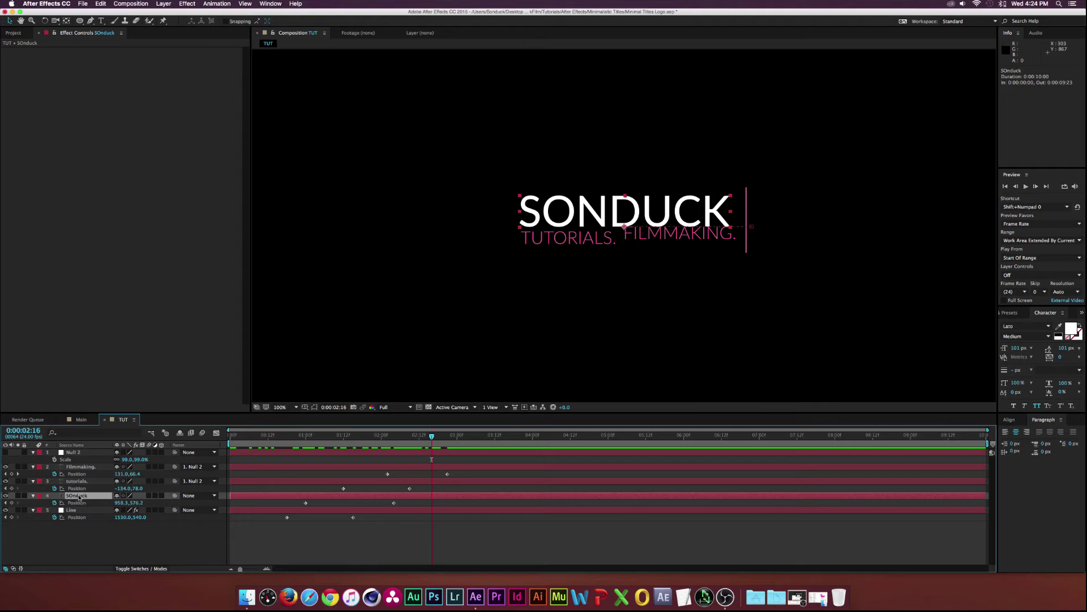
left_click(164, 4)
left_click(201, 297)
left_click_drag(123, 51, 430, 97)
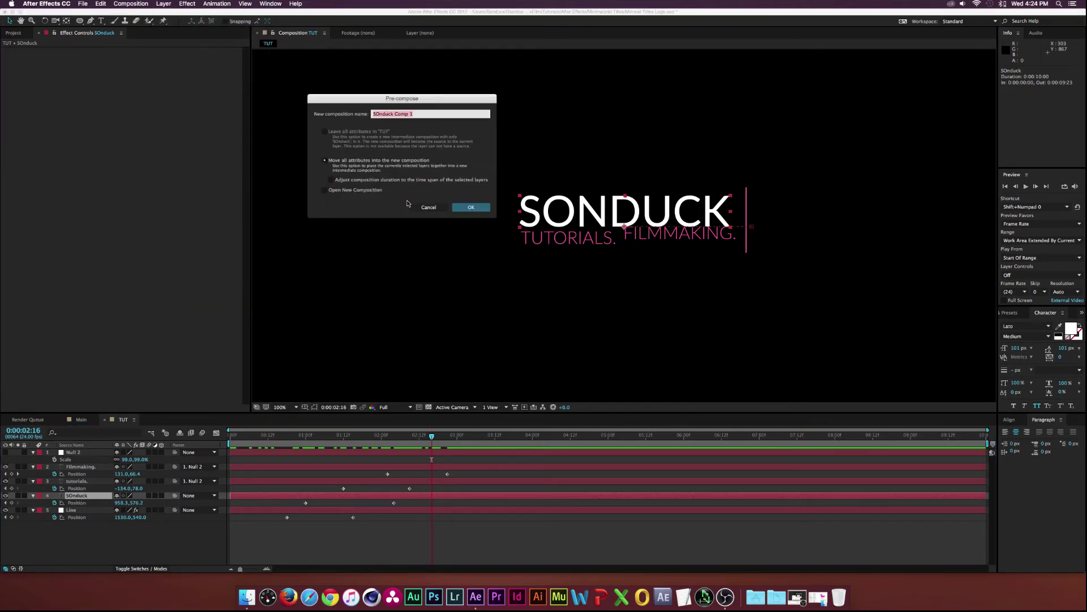
left_click(472, 210)
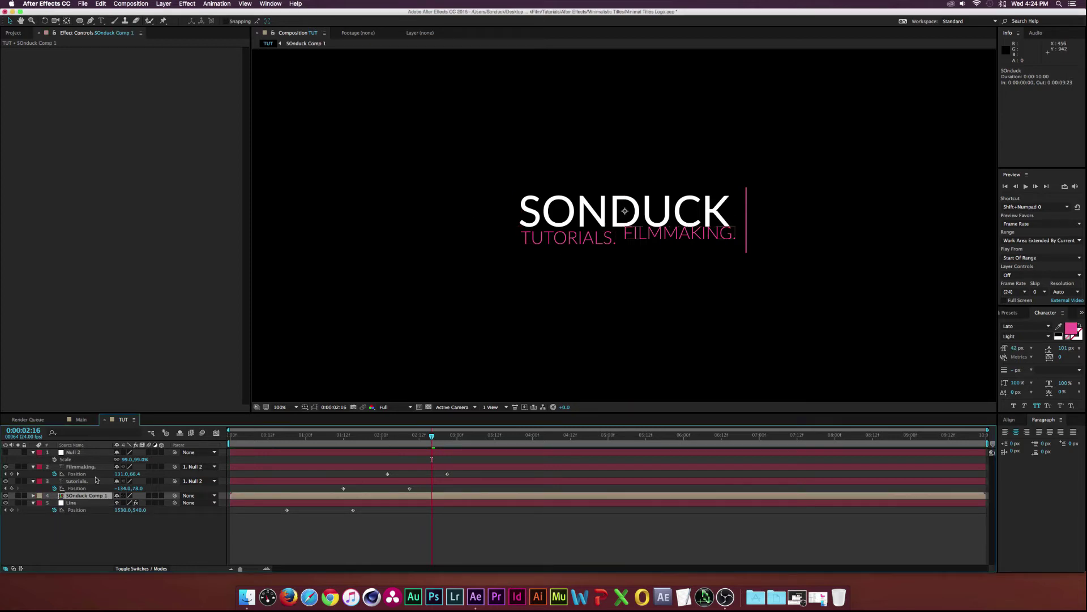
Pre-compose the tutorials. and Filmmaking. layers together into a composition named Subtitle Text, moving all attributes.
left_click(75, 481)
left_click(85, 467, "shift")
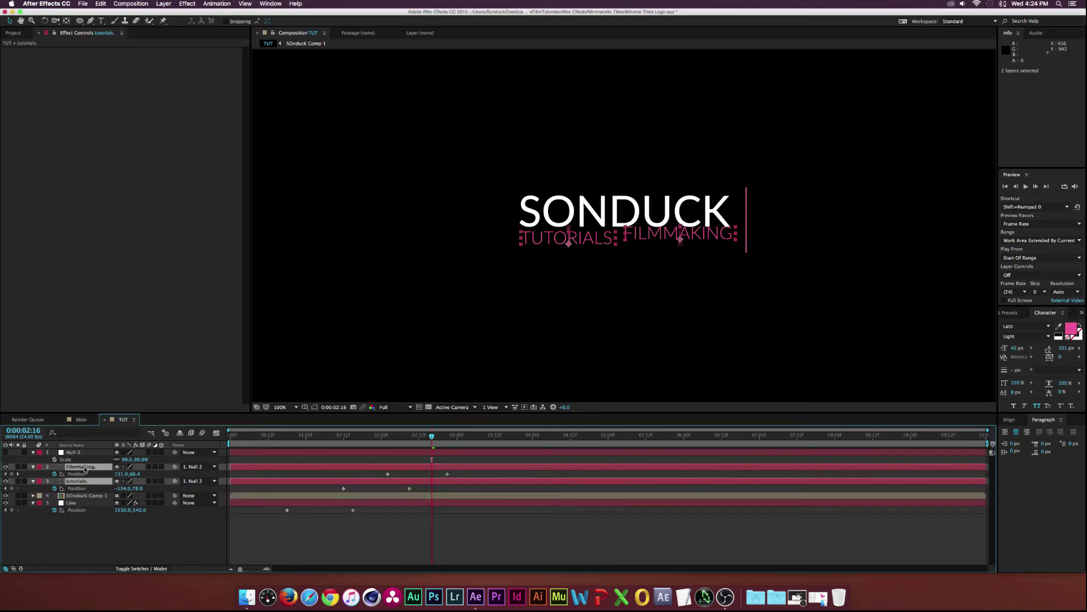
left_click(163, 4)
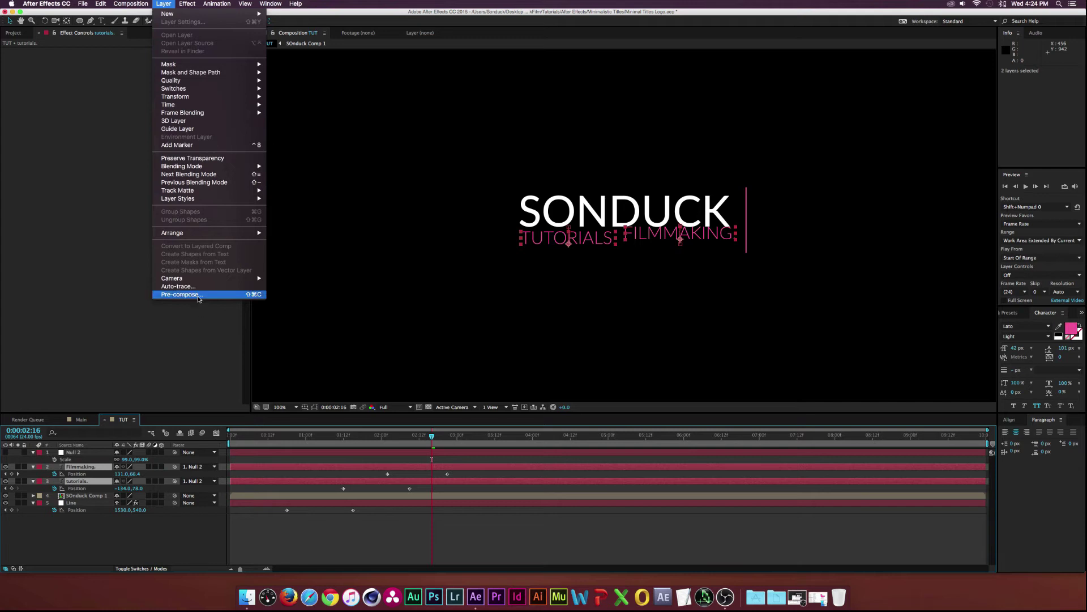
left_click(201, 295)
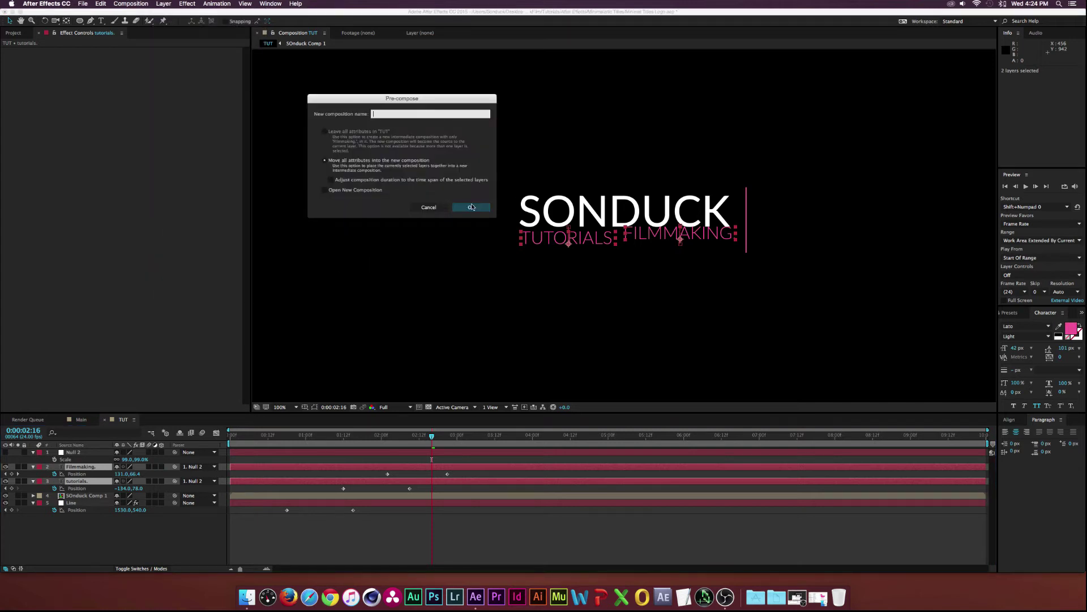
type("Subtitle Text")
left_click(471, 207)
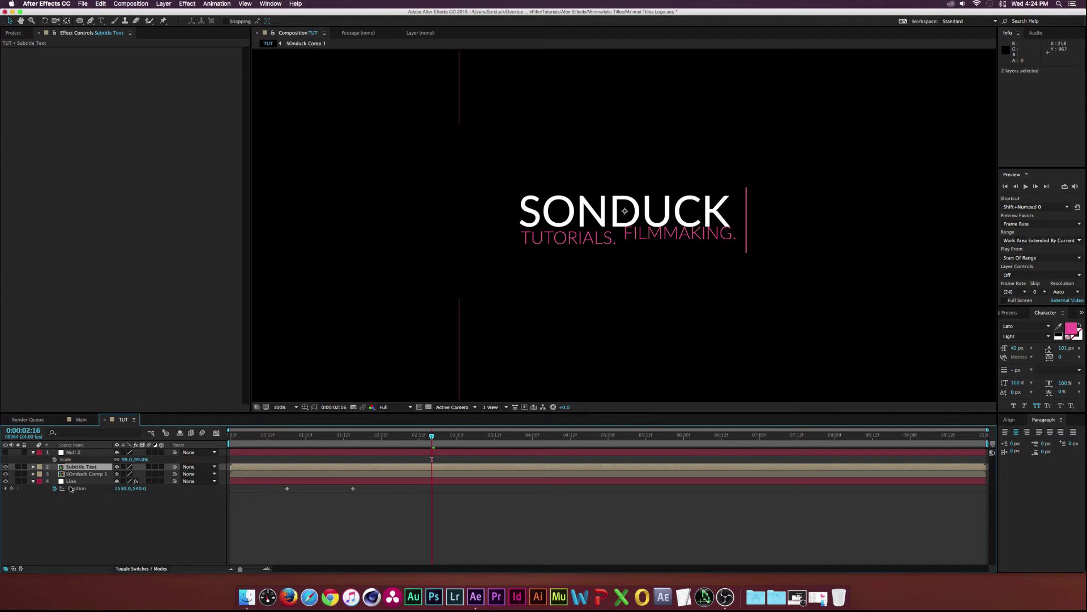
Draw a rectangular mask on the Subtitle Text layer around the word SONDUCK, extending just past the pink line.
left_click(75, 474)
left_click(75, 467)
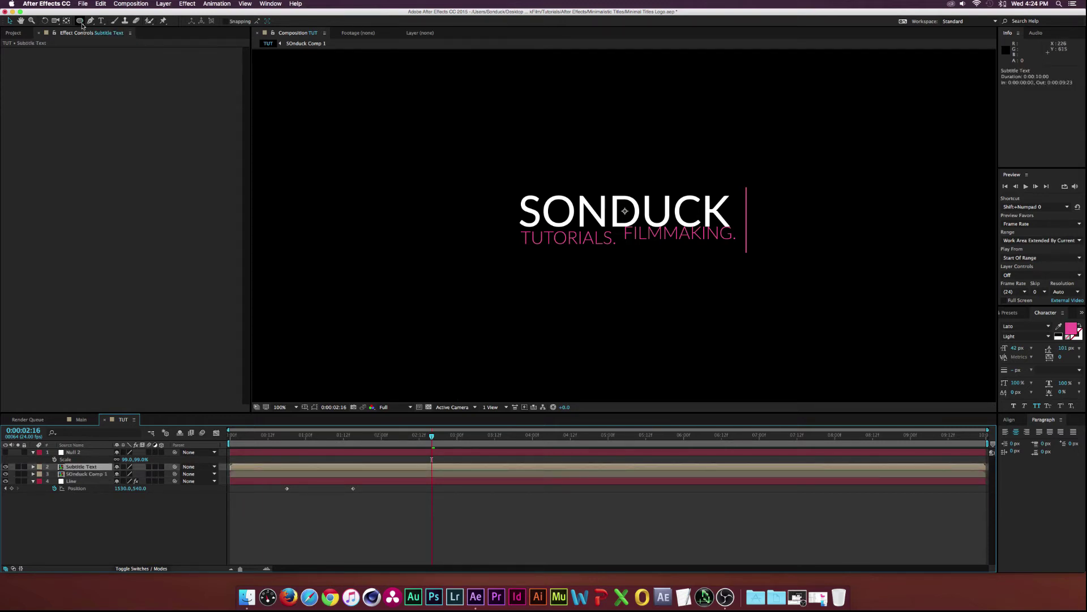
left_click_drag(80, 20, 120, 22)
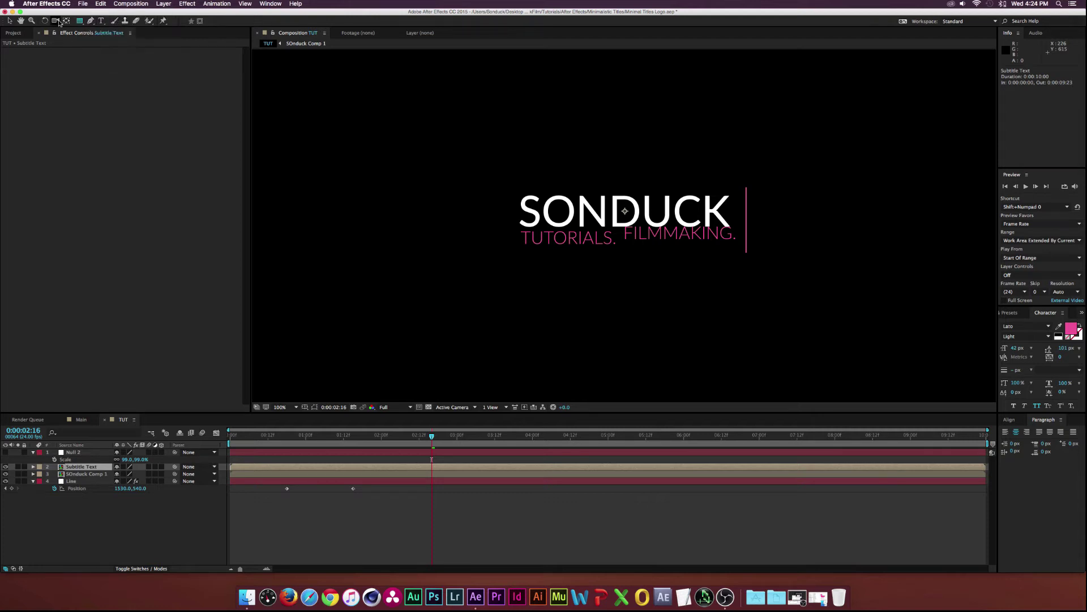
left_click_drag(503, 225, 750, 191)
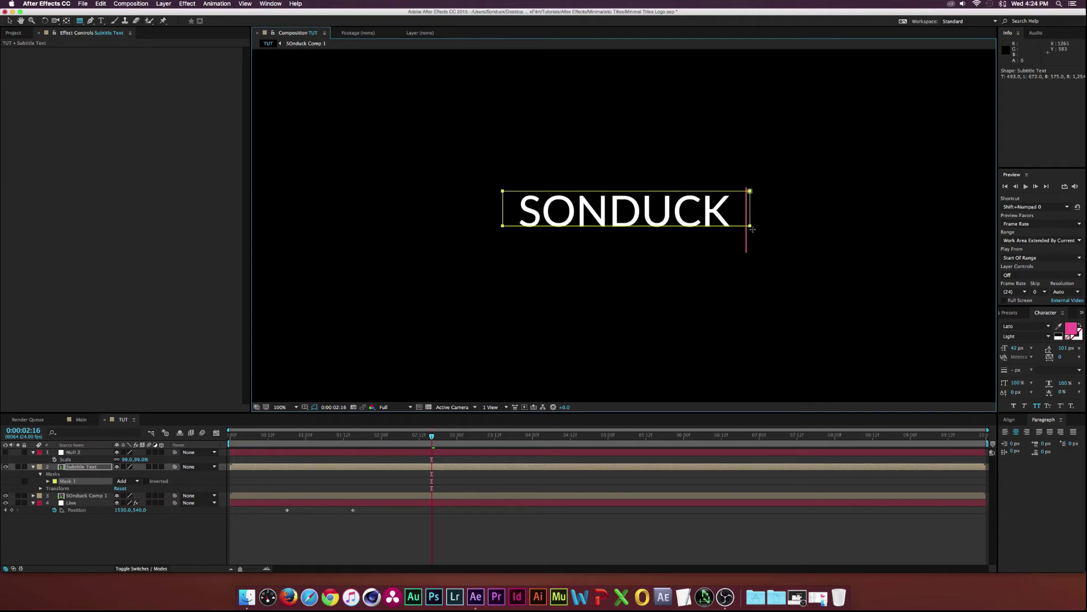
Finish the mask around SONDUCK on the Subtitle Text layer and set its mode to Subtract.
left_click_drag(750, 228, 750, 227)
left_click_drag(751, 227, 753, 228)
key("v")
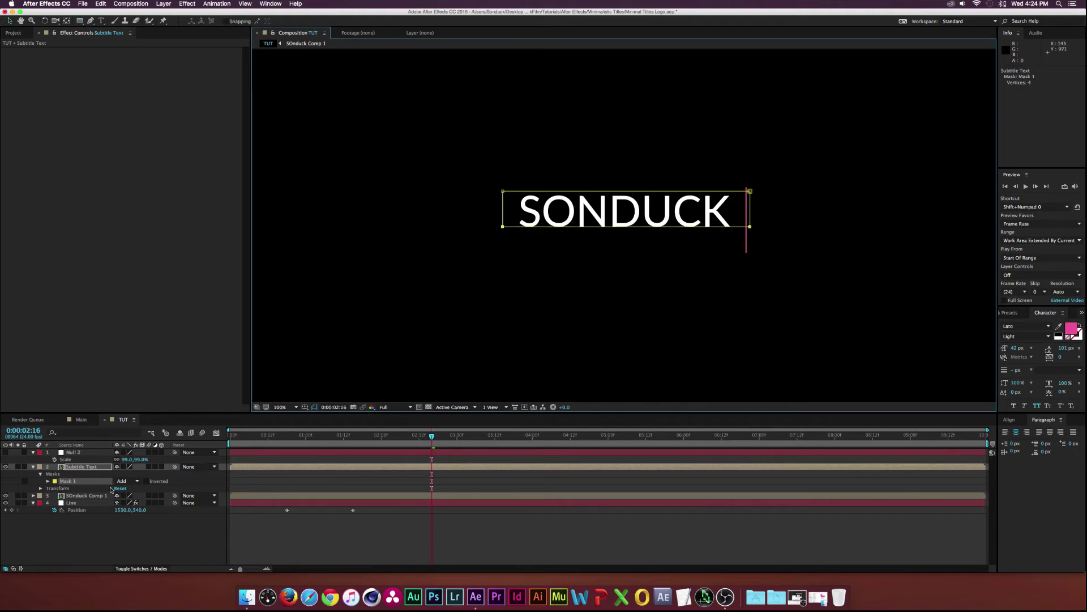
left_click(124, 481)
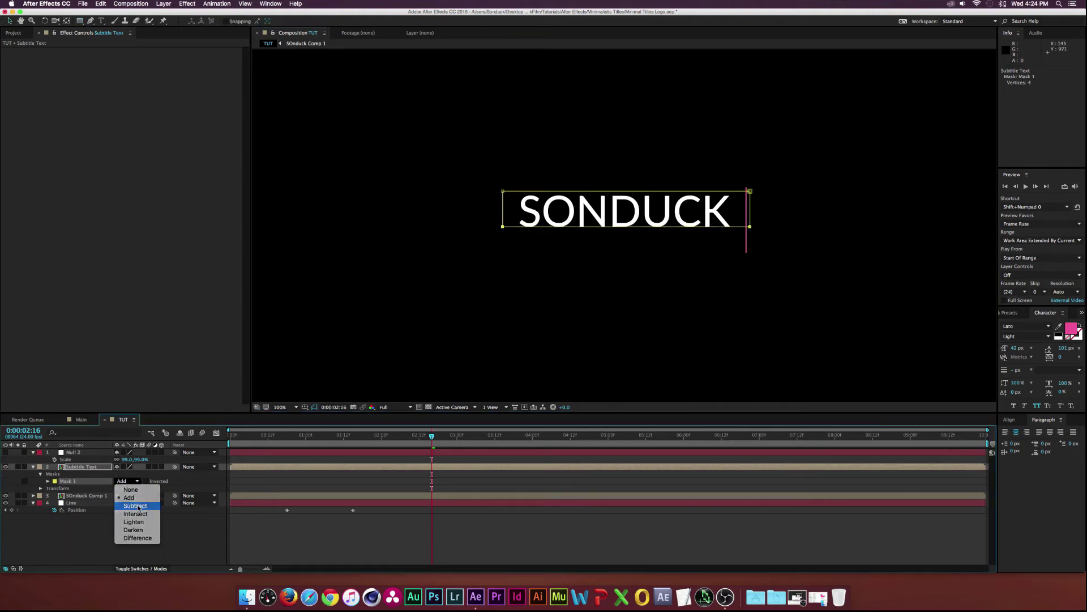
left_click(133, 496)
left_click(152, 529)
left_click_drag(399, 439, 376, 436)
At 0:00:00:18, draw a rectangular mask on the SOnduck Comp 1 layer, ending at the pink line and extending beyond the frame's left edge.
left_click(82, 495)
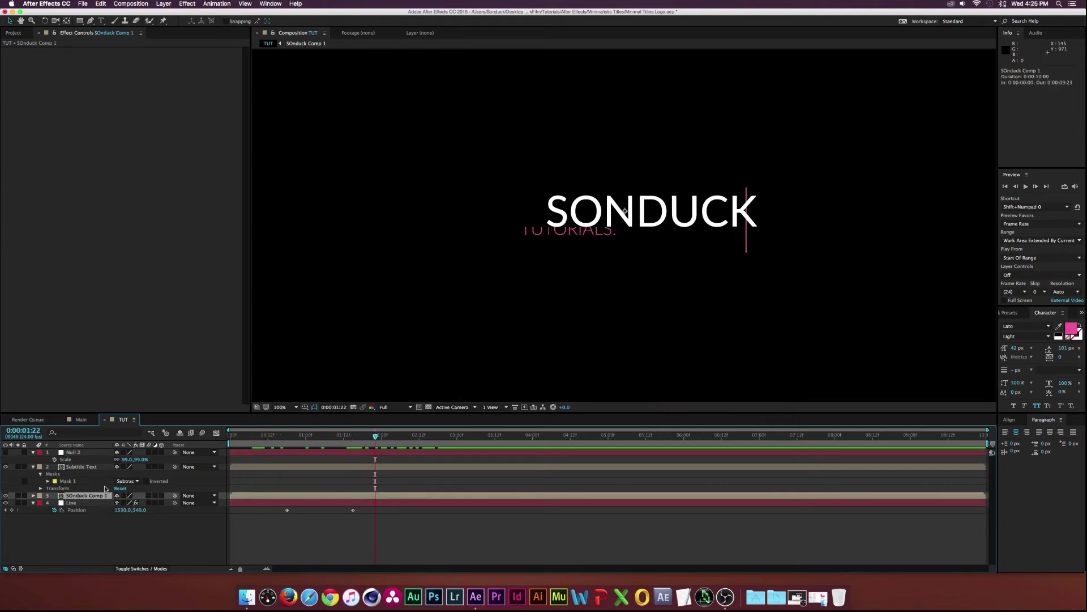
left_click_drag(320, 442, 287, 435)
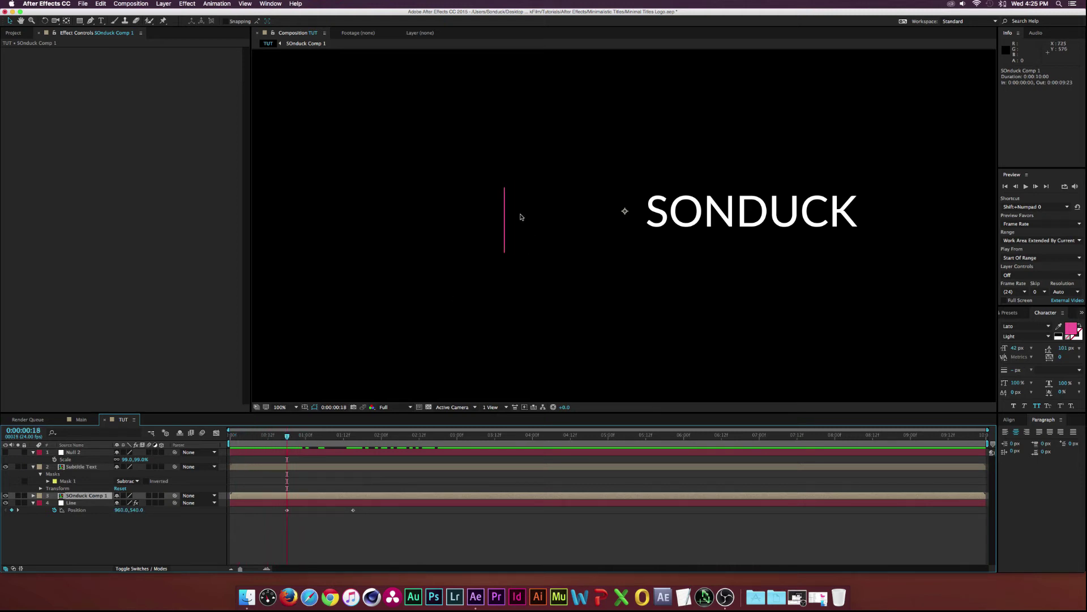
key("q")
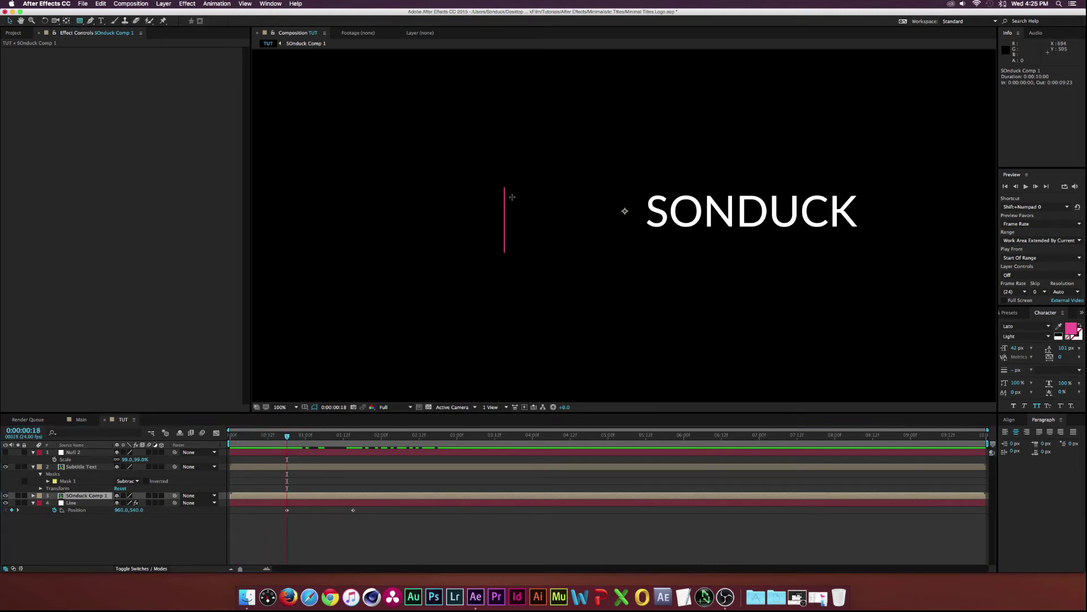
left_click_drag(503, 256, 233, 180)
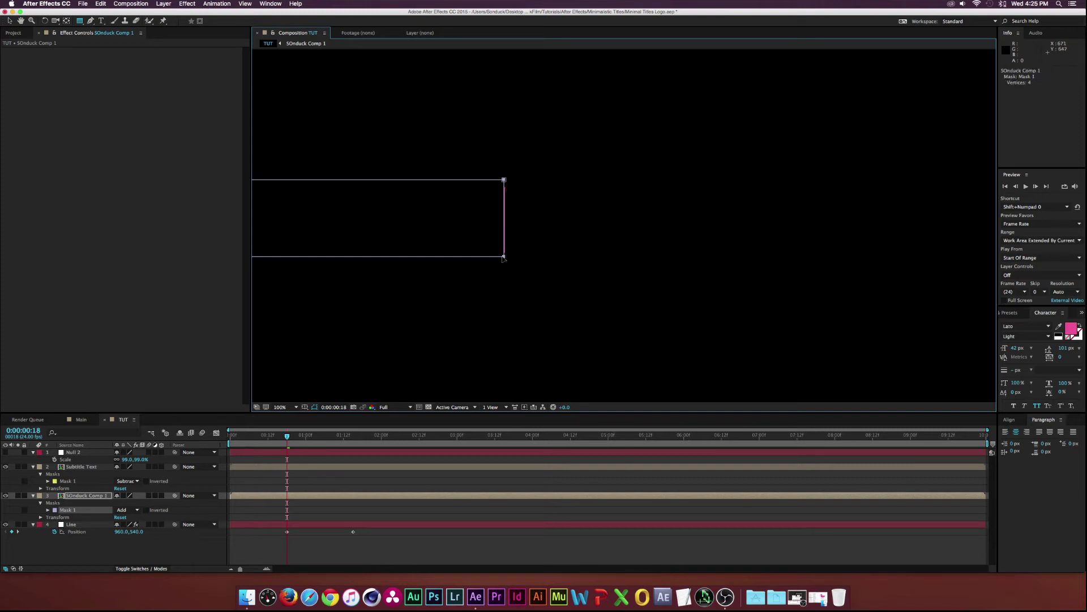
key("comma")
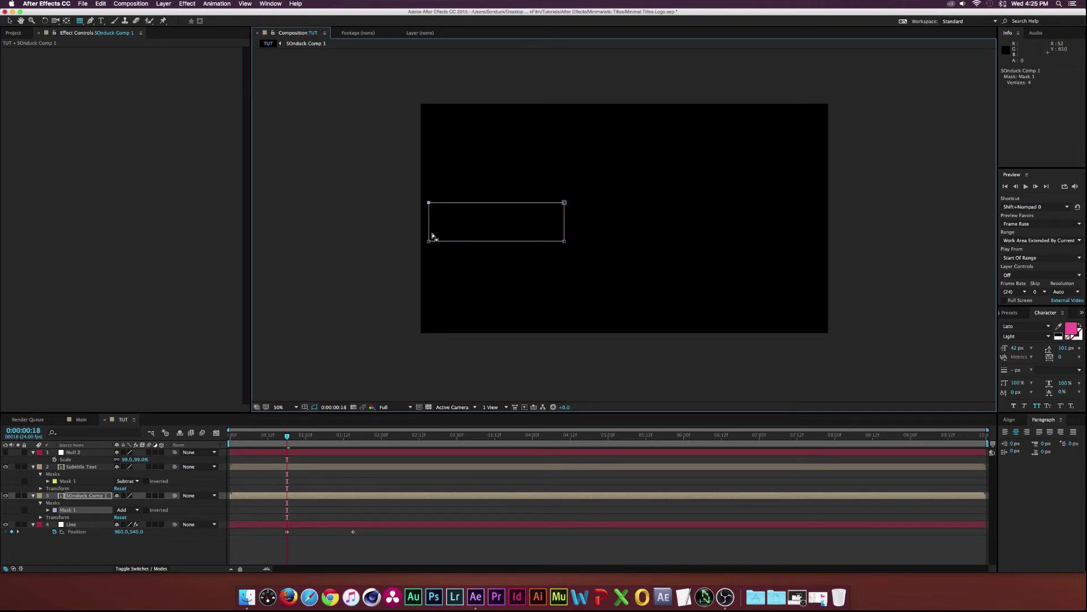
left_click_drag(429, 241, 409, 240)
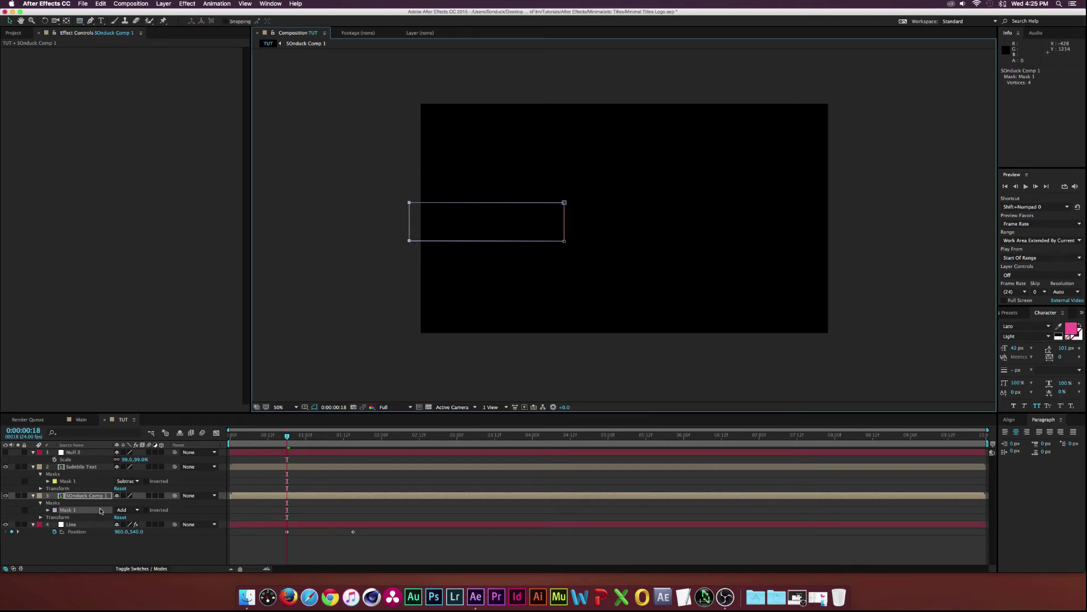
Keyframe SOnduck Comp 1's Mask Path at 0:00:00:18, and at 0:00:01:15 move the mask so its right edge meets the pink line.
key("m")
left_click(61, 509)
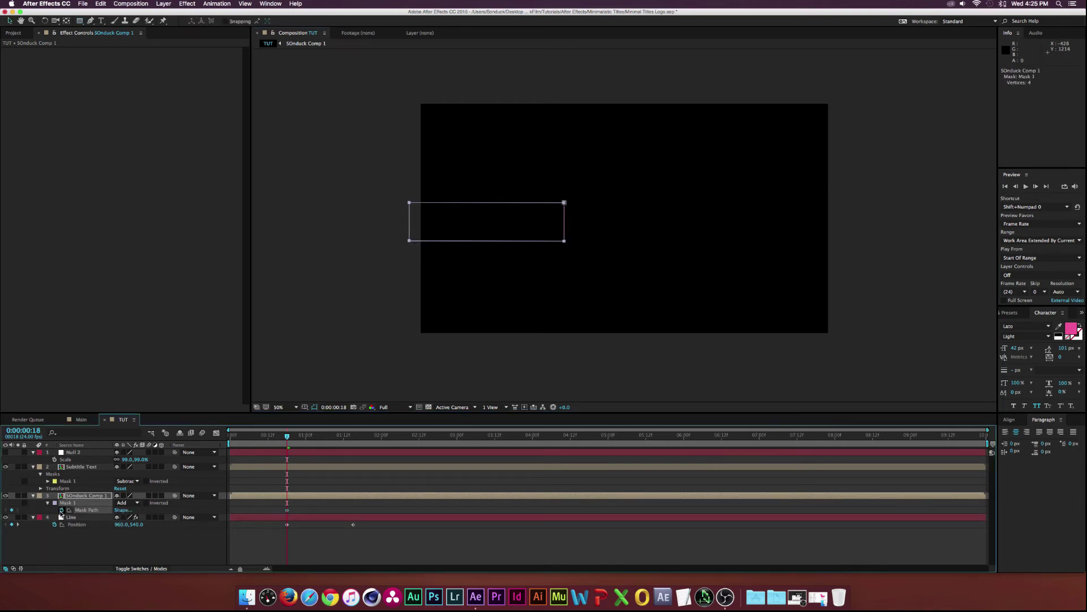
left_click_drag(291, 436, 355, 437)
left_click_drag(348, 440, 355, 437)
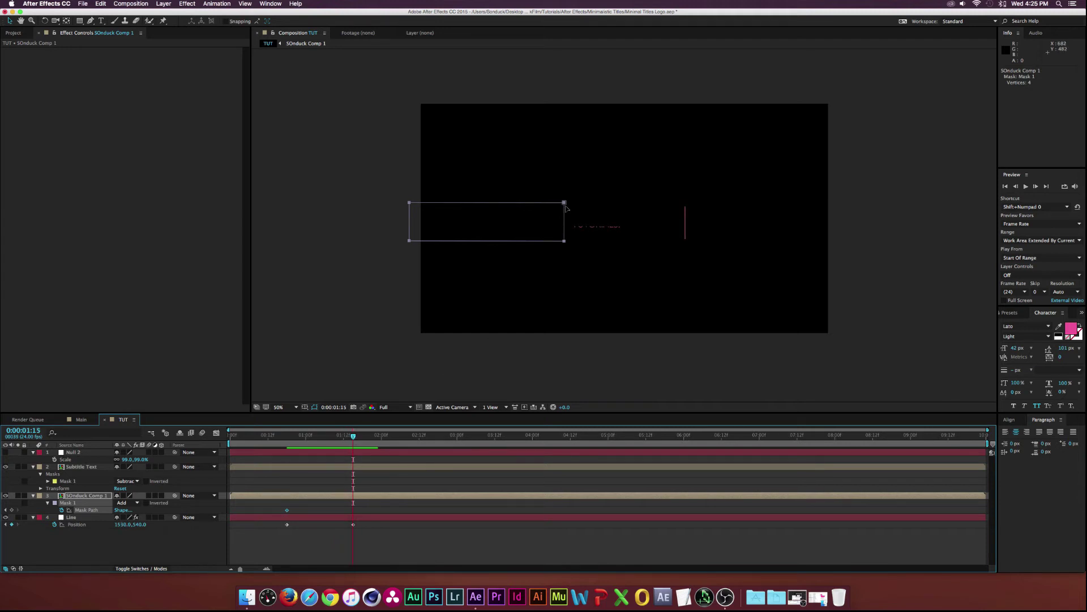
left_click_drag(564, 203, 687, 208)
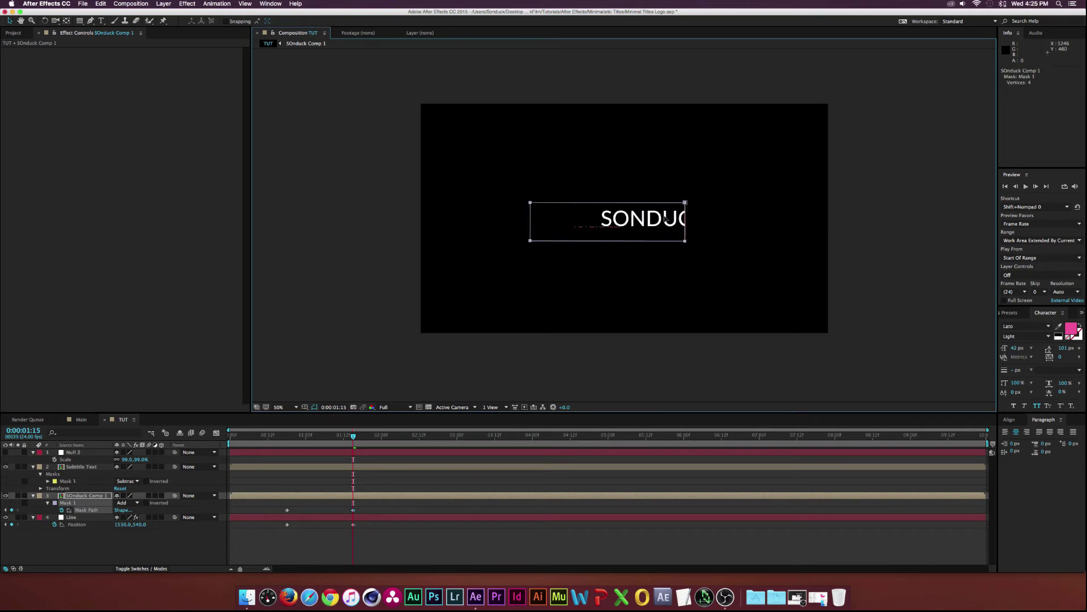
left_click(323, 475)
left_click_drag(309, 437, 435, 439)
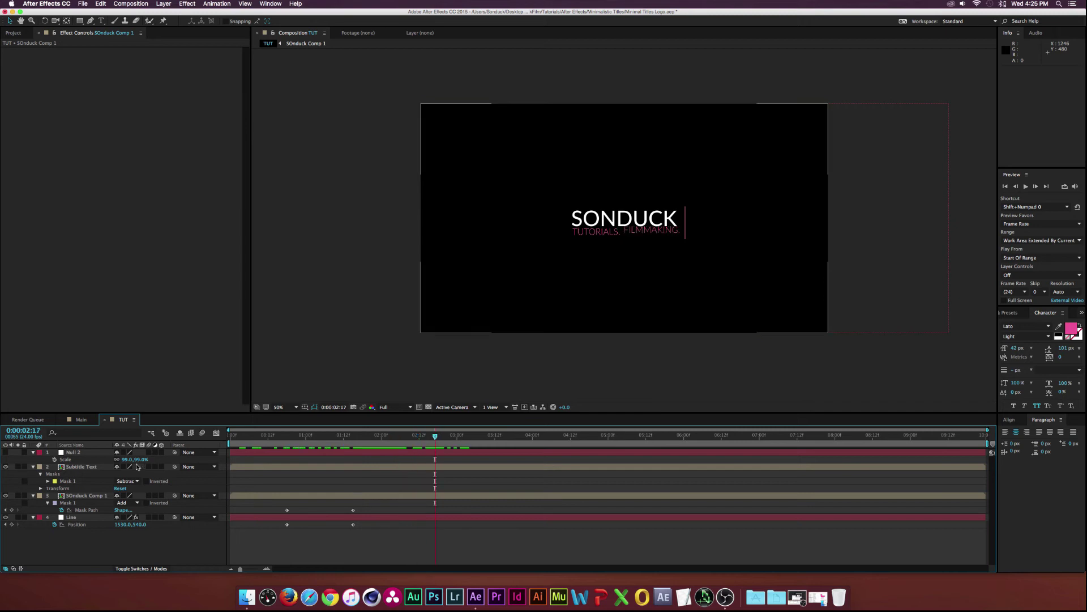
Inside SOnduck Comp 1, move the SONDUCK text layer's last Position keyframe to 0:00:01:19 and check the timing in the TUT composition.
double_click(82, 495)
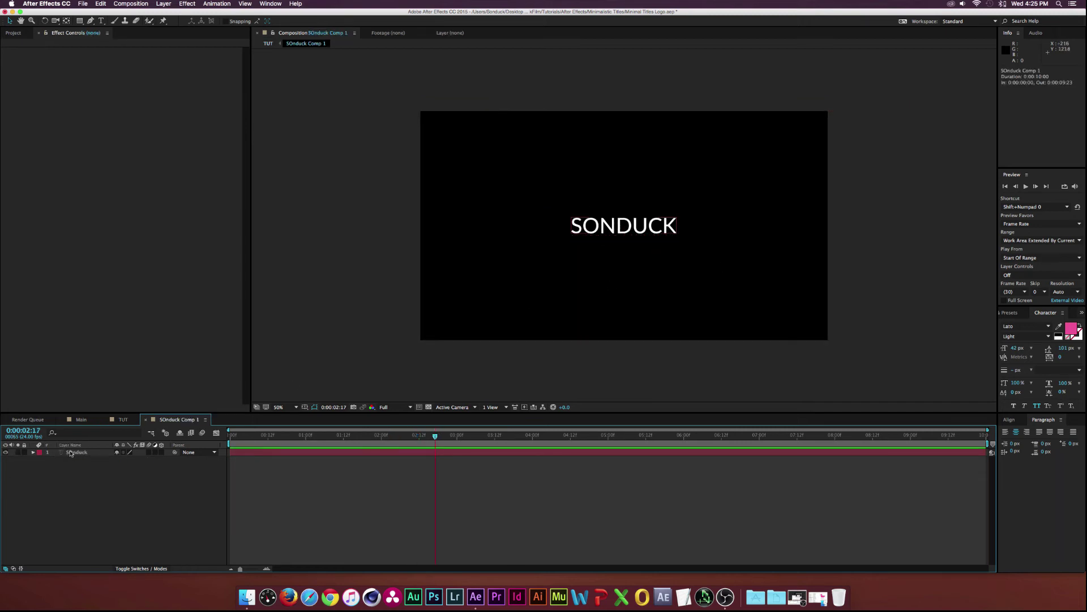
left_click(73, 453)
key("u")
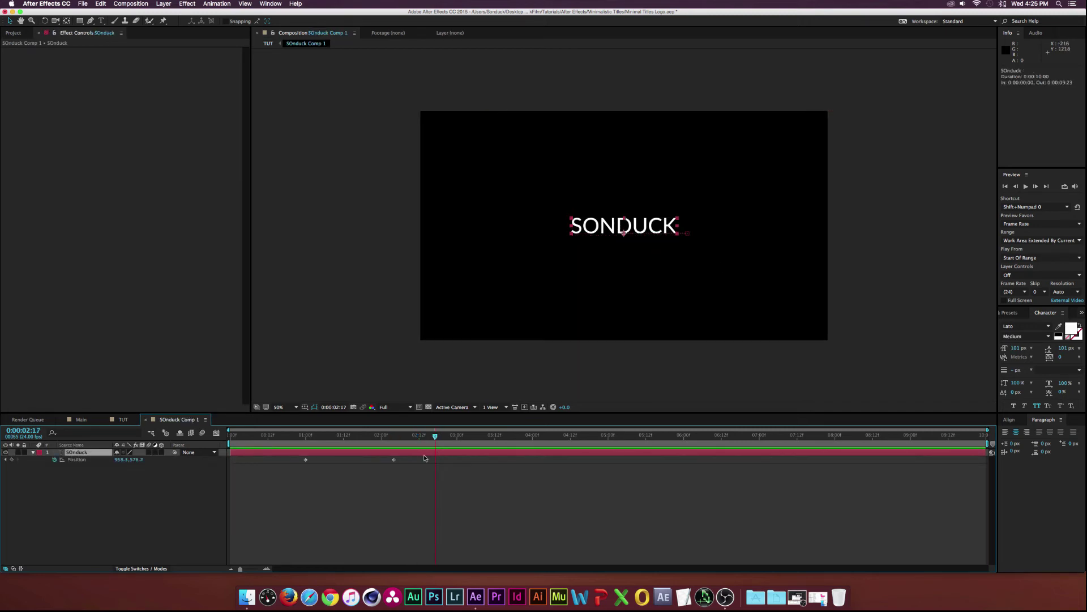
left_click_drag(395, 462, 374, 461)
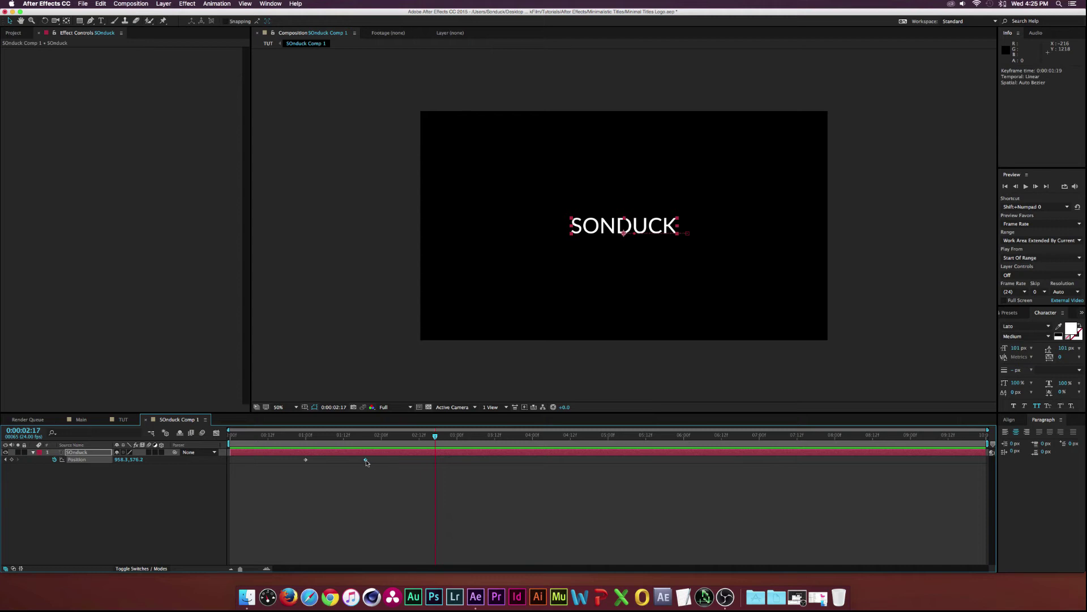
left_click(79, 420)
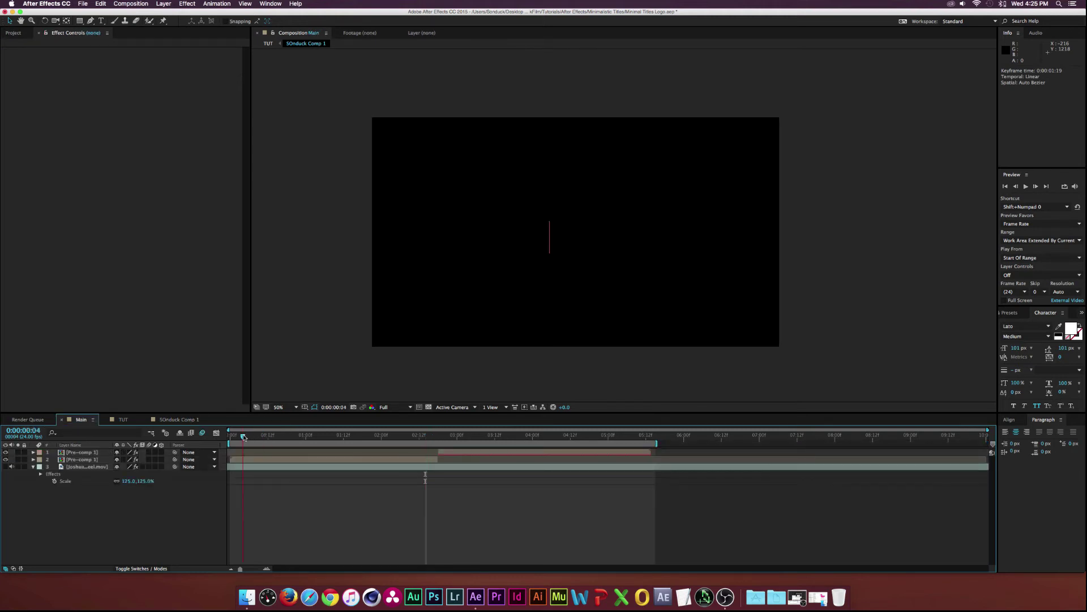
left_click(122, 419)
left_click_drag(235, 437, 451, 441)
left_click(190, 544)
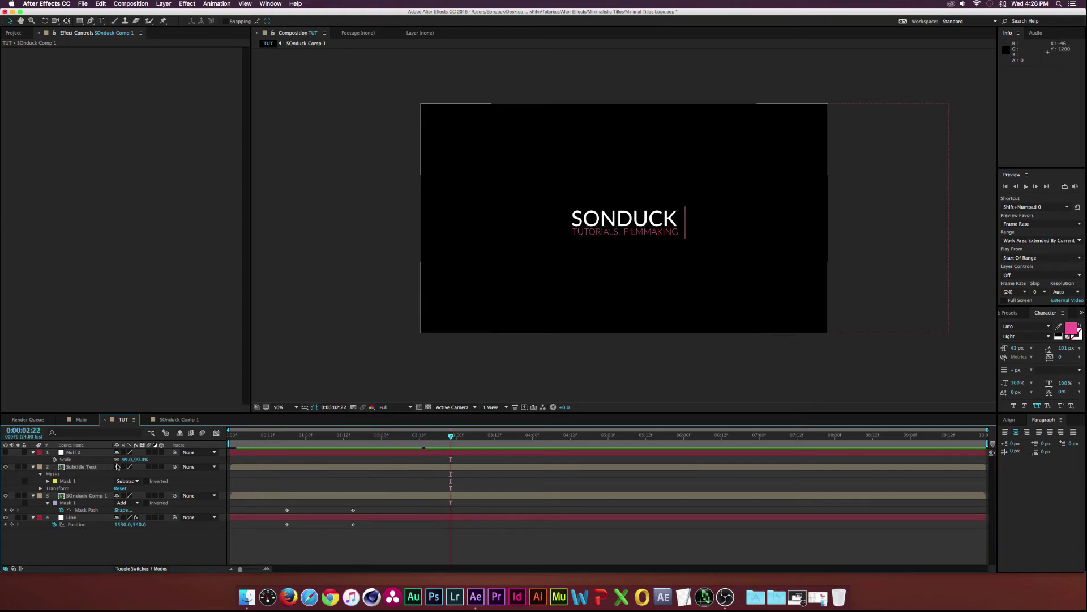
Open the Subtitle Text composition, reveal the keyframes of both subtitle layers and select their Position keyframes.
double_click(86, 469)
left_click_drag(90, 496, 77, 462)
key("u")
left_click_drag(391, 499, 419, 461)
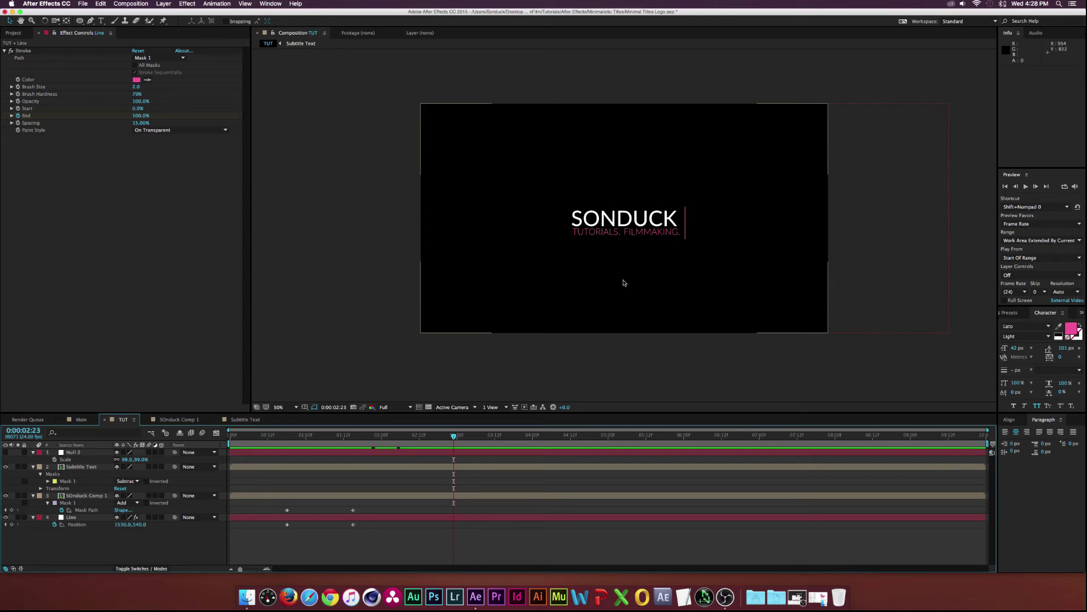
Create a 1080 by 1080 px solid in pink FF689A in the TUT composition.
key("super+y")
left_click(398, 120)
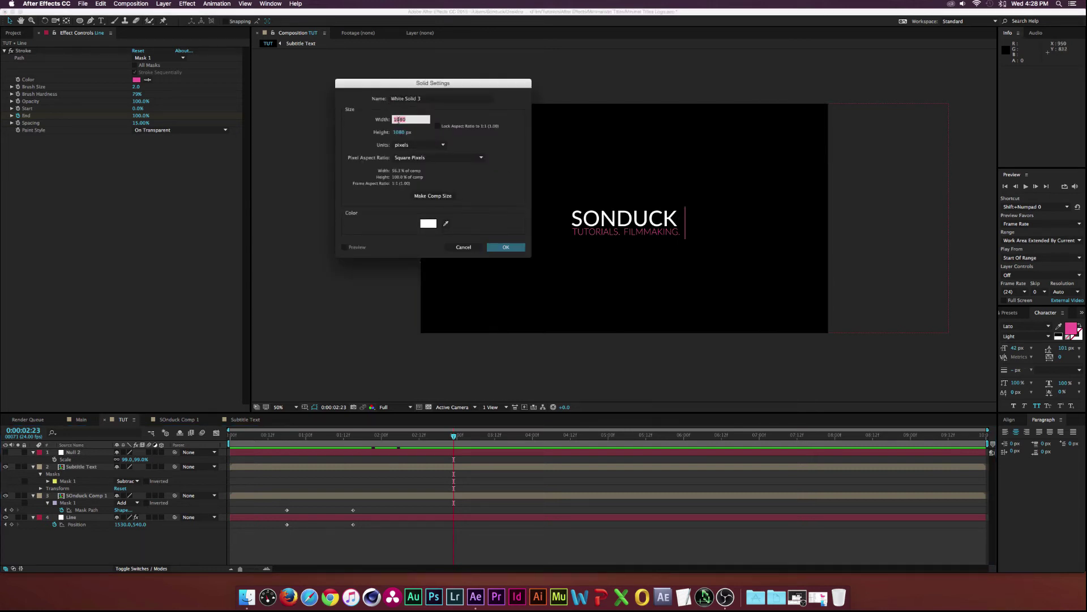
left_click(405, 132)
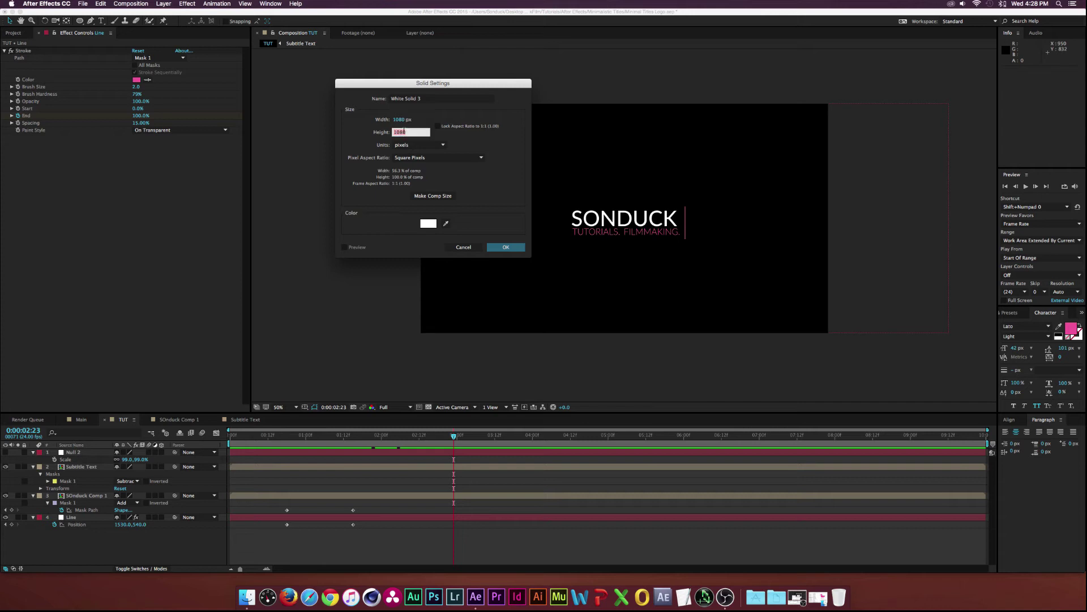
left_click(428, 223)
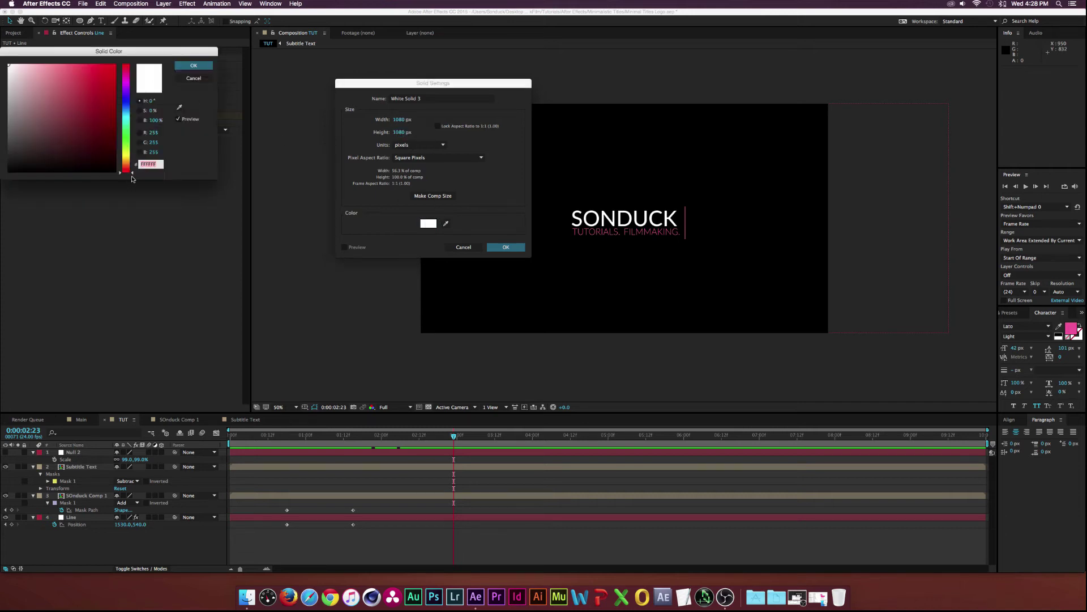
type("e6348b")
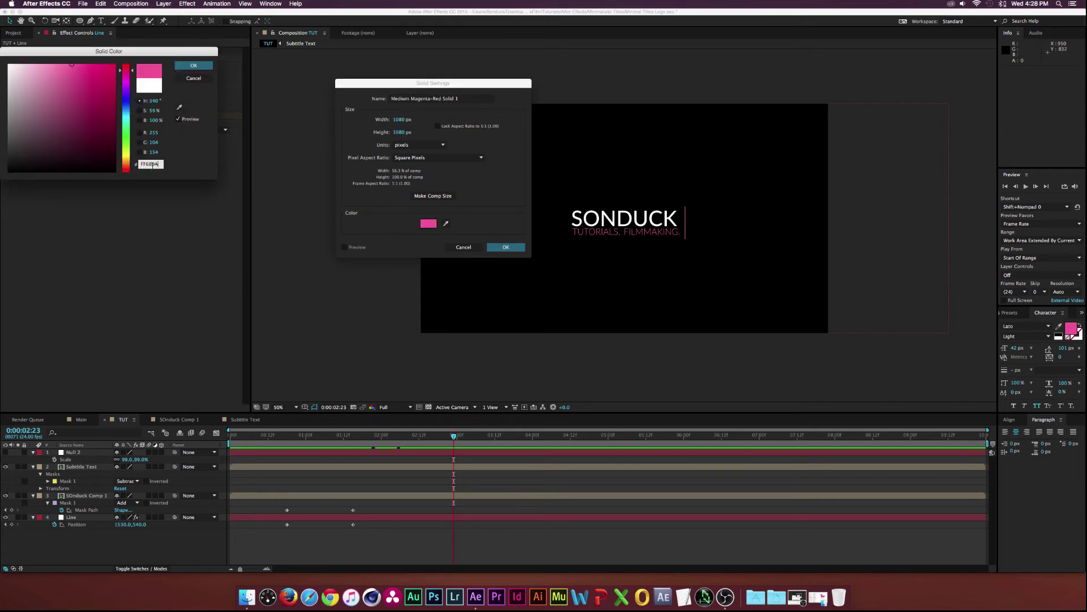
key("Return")
key("Return")
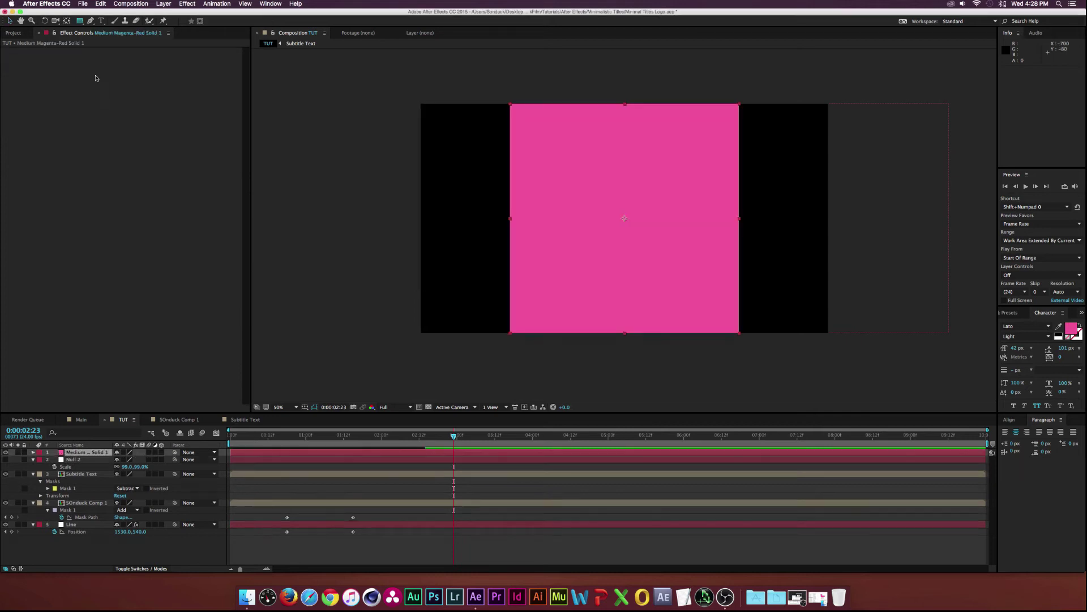
Cut the pink solid into a circle with a full-size elliptical mask.
left_click_drag(80, 21, 125, 41)
double_click(82, 21)
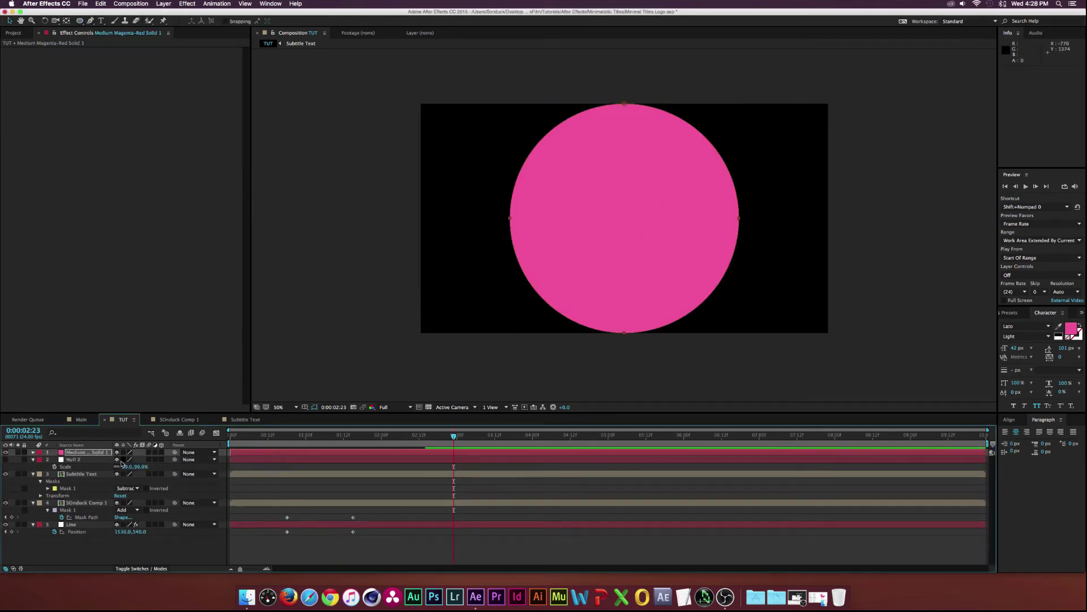
Scale the pink circle to 6% and place it on the upper end of the pink line.
key("s")
left_click(128, 459)
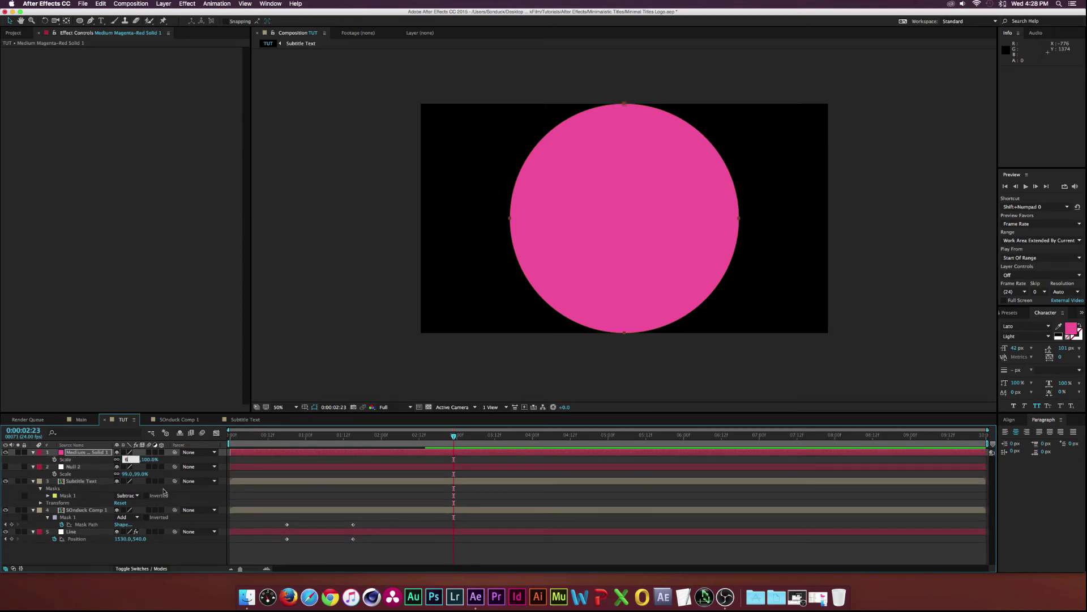
key("Return")
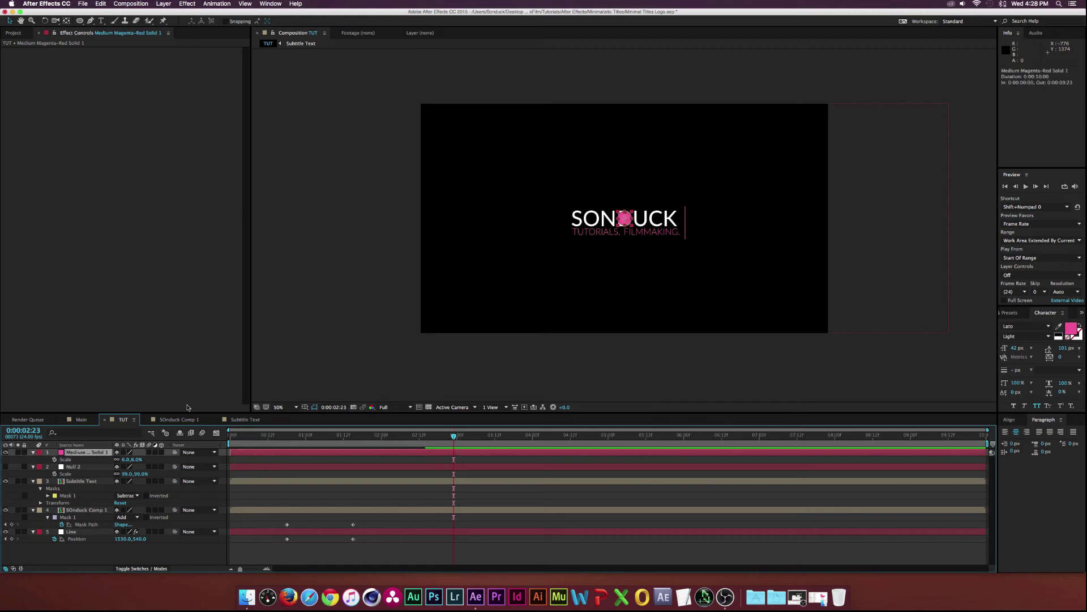
key("period")
left_click_drag(624, 212, 745, 179)
Add the Sonduck Logo.ai footage from the project to the TUT composition.
key("super+0")
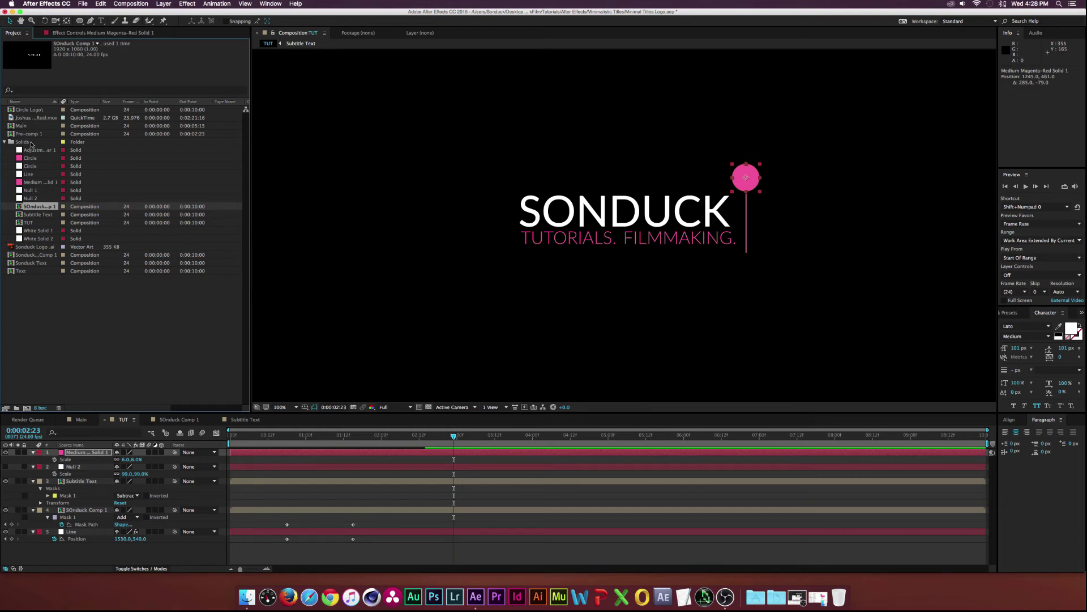
left_click_drag(32, 247, 712, 217)
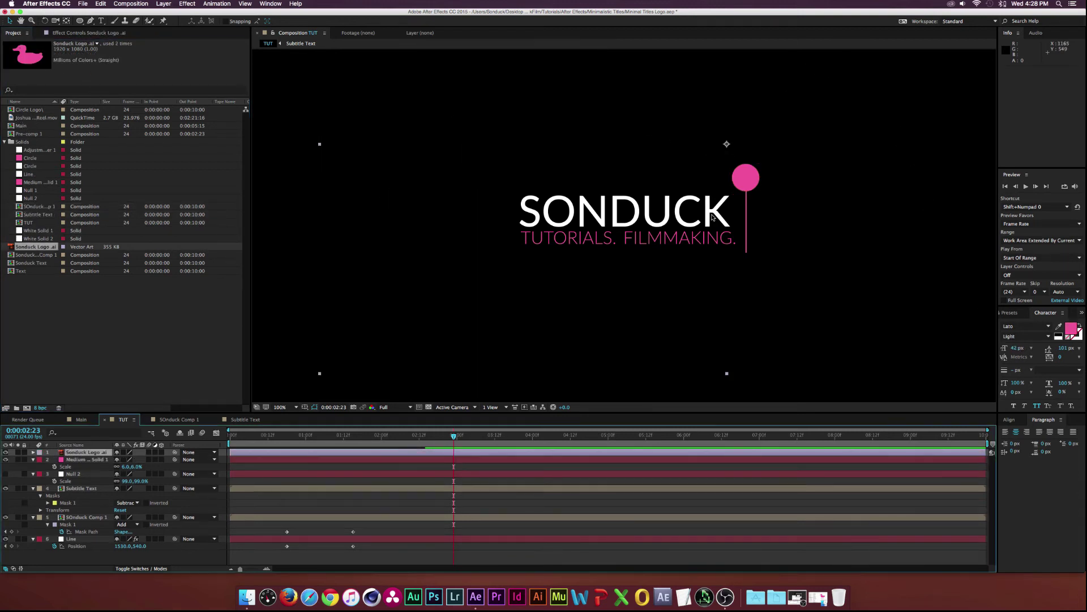
key("comma")
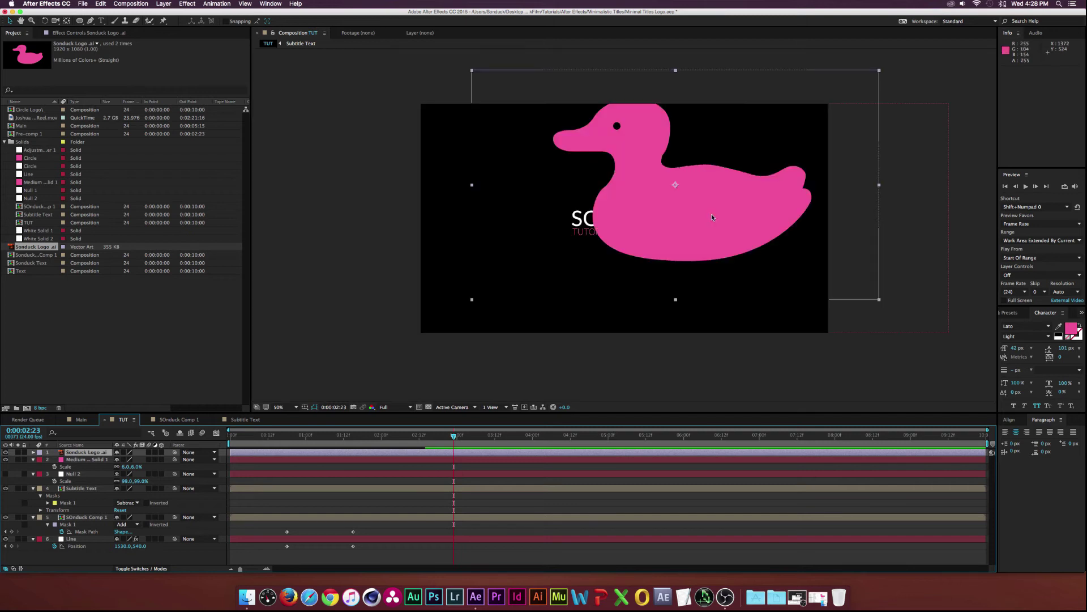
Apply a Fill effect to the duck logo layer and set its color to white.
left_click(180, 3)
mouse_move(238, 108)
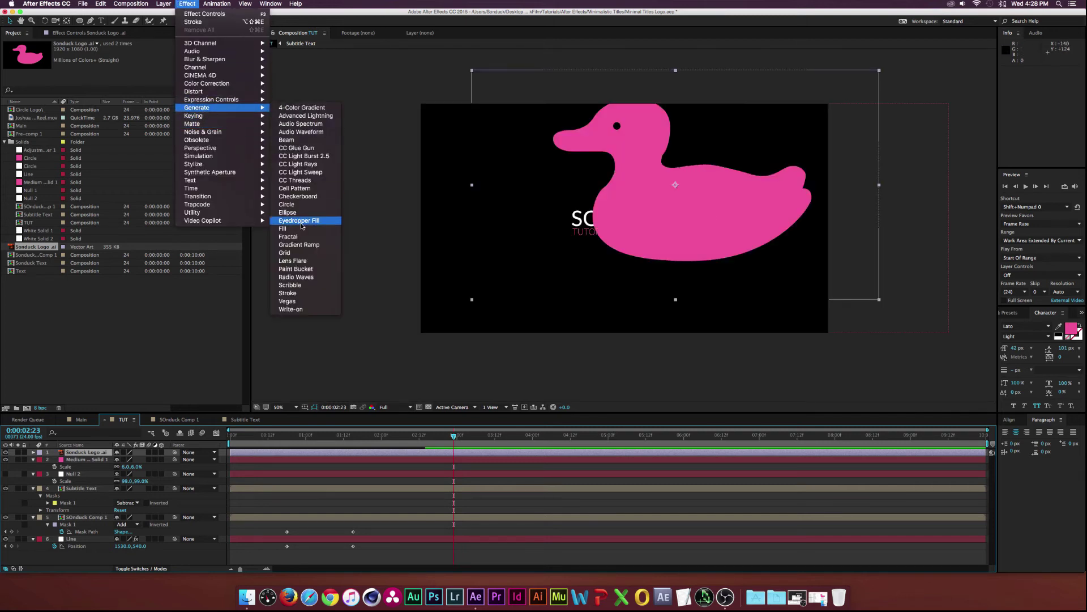
left_click(283, 228)
left_click(143, 69)
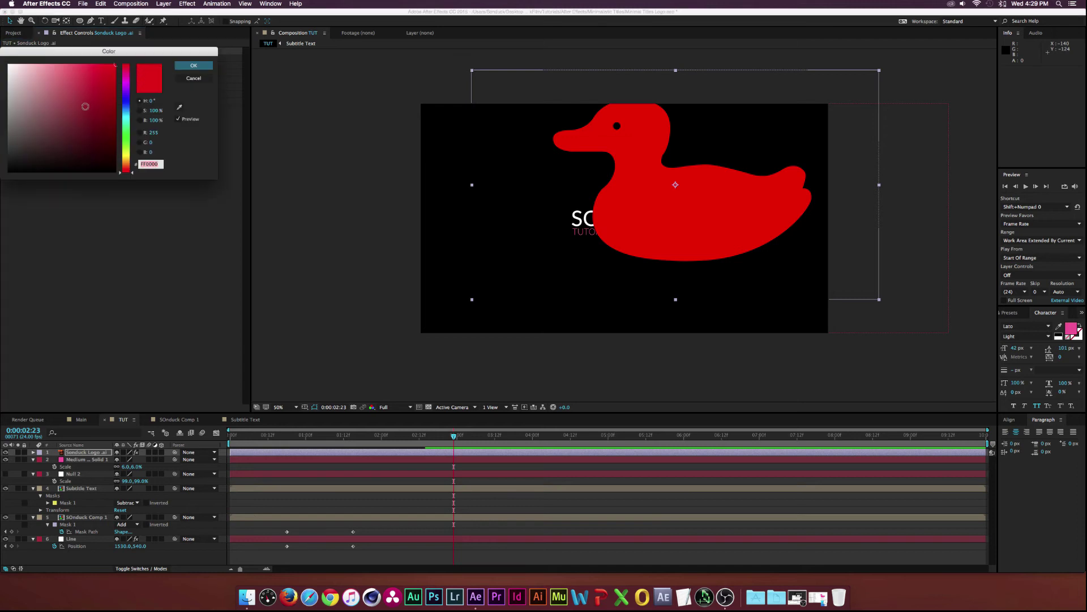
left_click(8, 64)
left_click(194, 65)
Scale the duck logo to 4% and center it on the pink circle.
key("s")
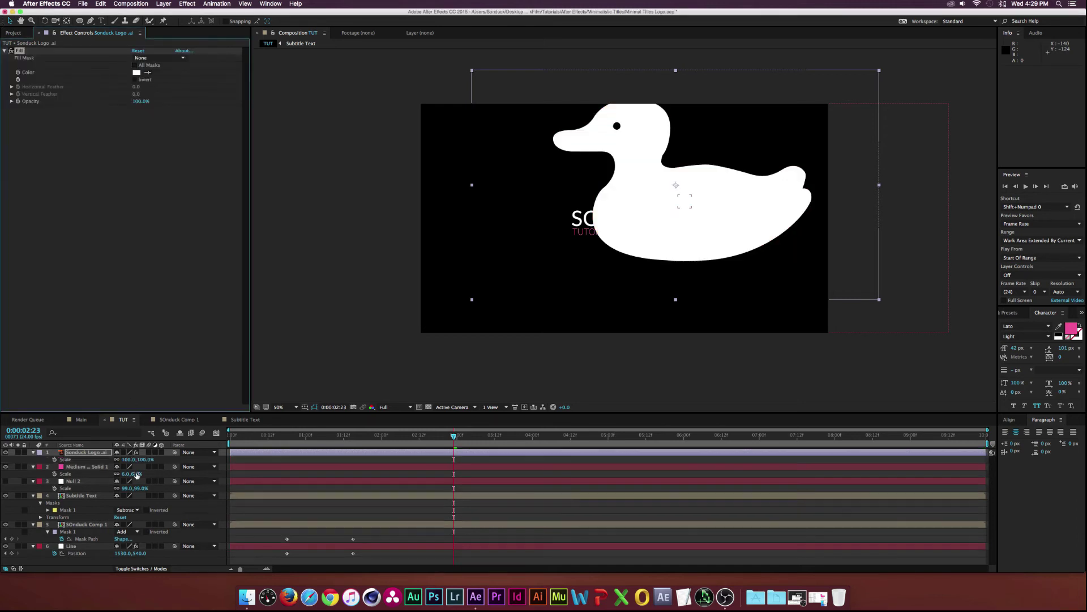
mouse_move(131, 459)
left_mouse_down()
mouse_move(84, 453)
mouse_move(113, 461)
left_mouse_up()
left_click(125, 459)
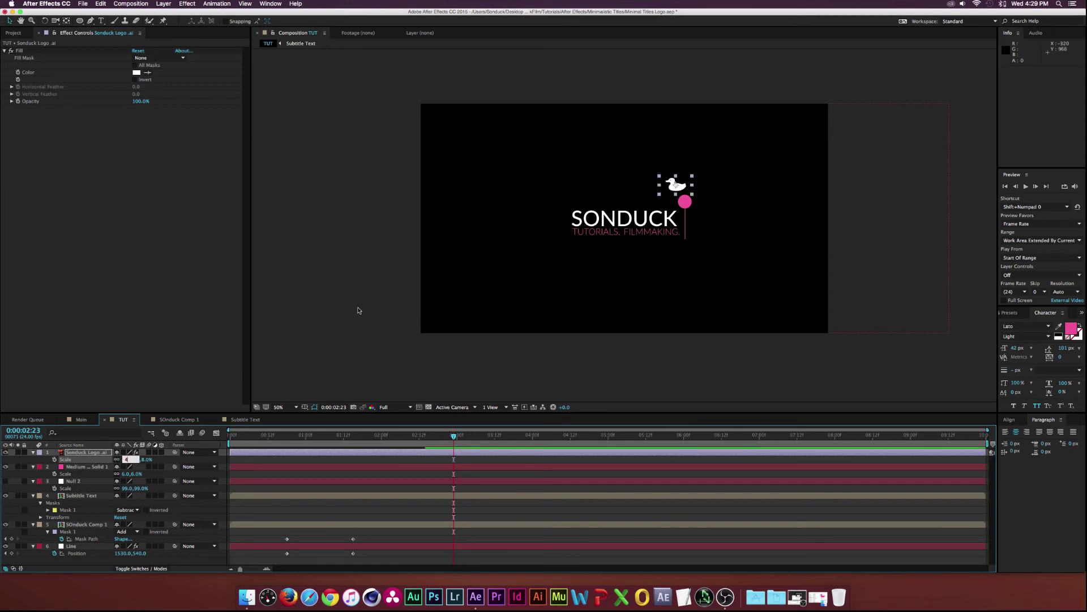
type("4")
left_click(759, 182)
key("period")
key("period")
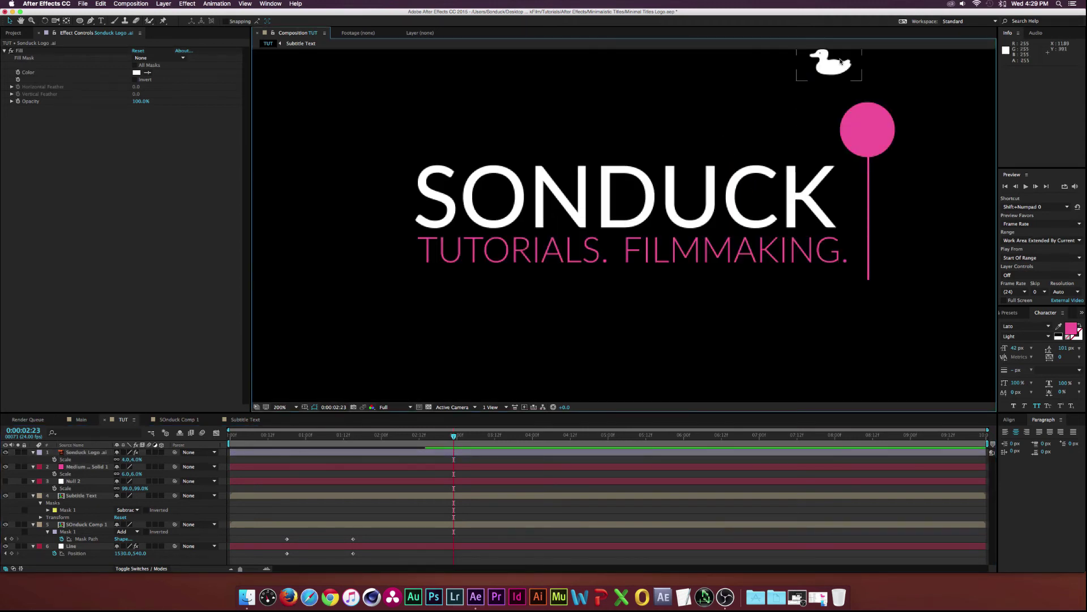
left_click_drag(851, 66, 882, 133)
Align the duck logo and the pink circle to each other by their vertical centers, relative to the selection.
left_click(91, 466, "shift")
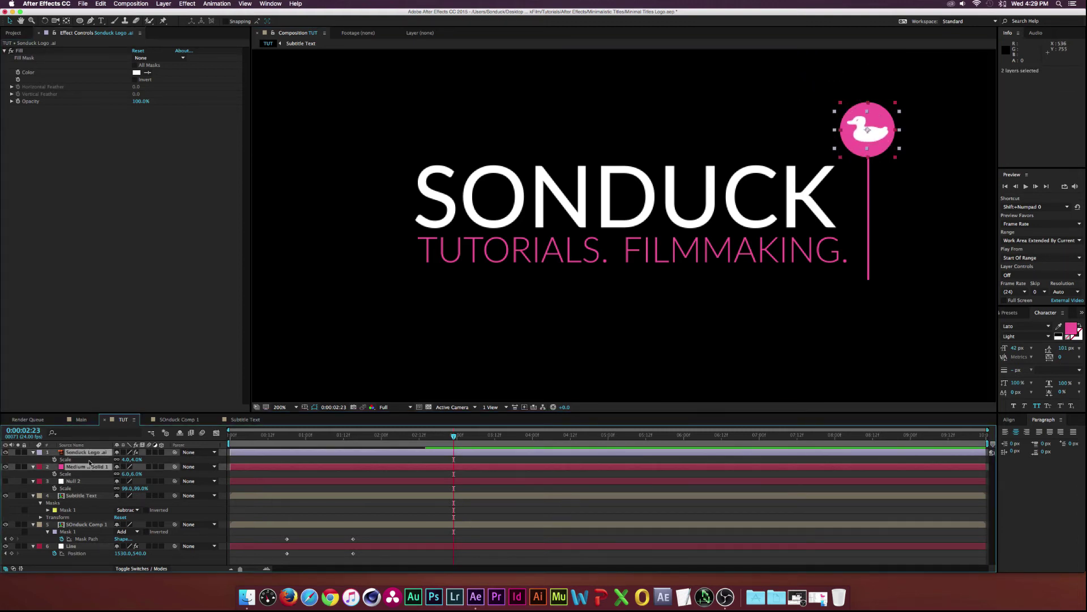
left_click(1013, 419)
left_click(1065, 441)
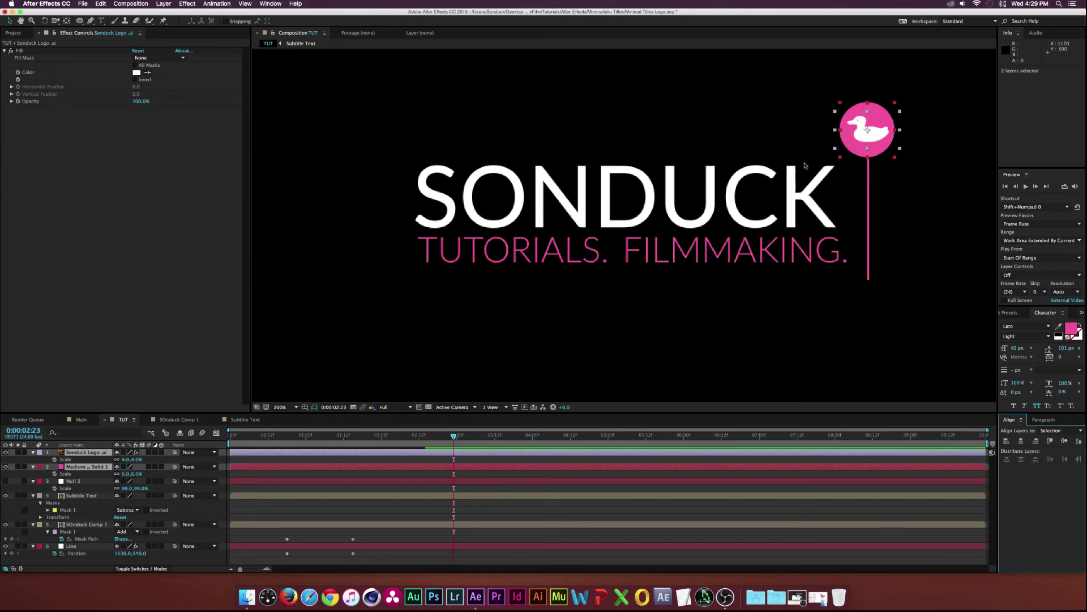
scroll(622, 256, "down", 4)
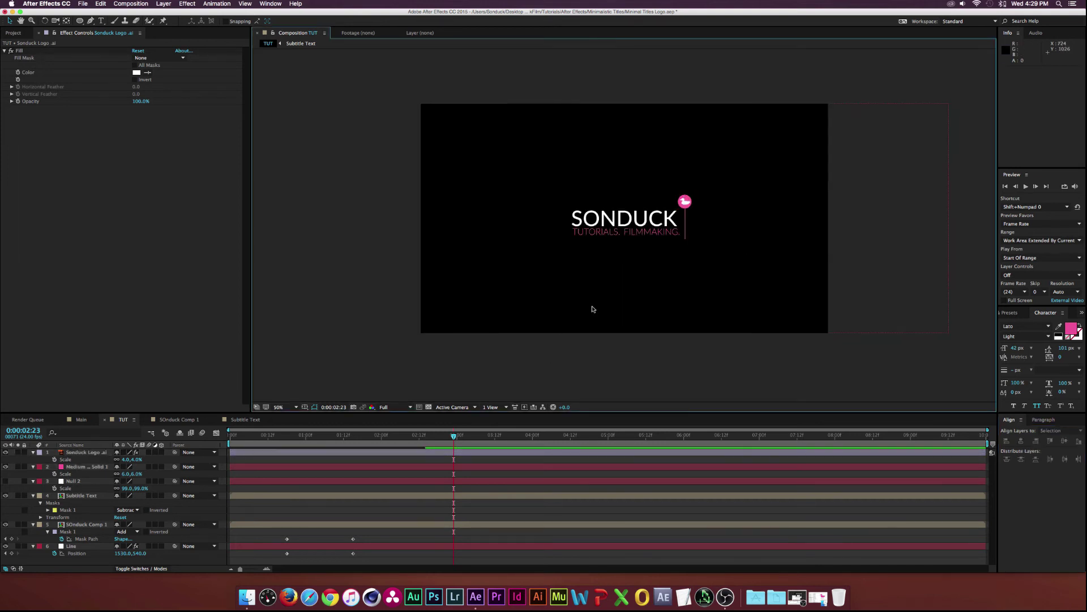
Pre-compose the duck logo and pink circle layers as "Circle Logo", moving all attributes into the new composition.
key("slash")
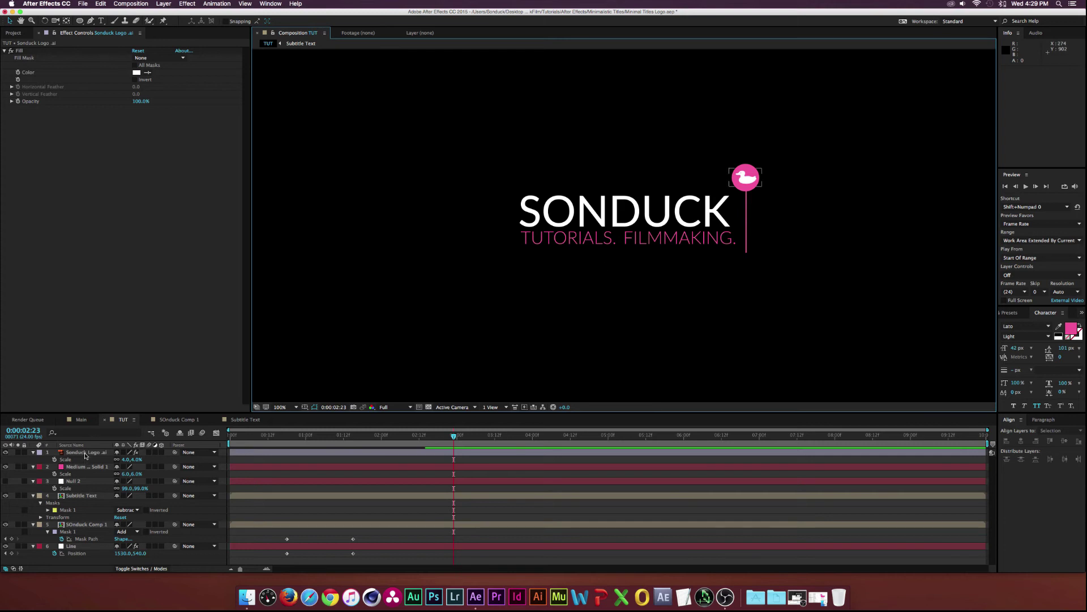
left_click(85, 453)
left_click(83, 467, "shift")
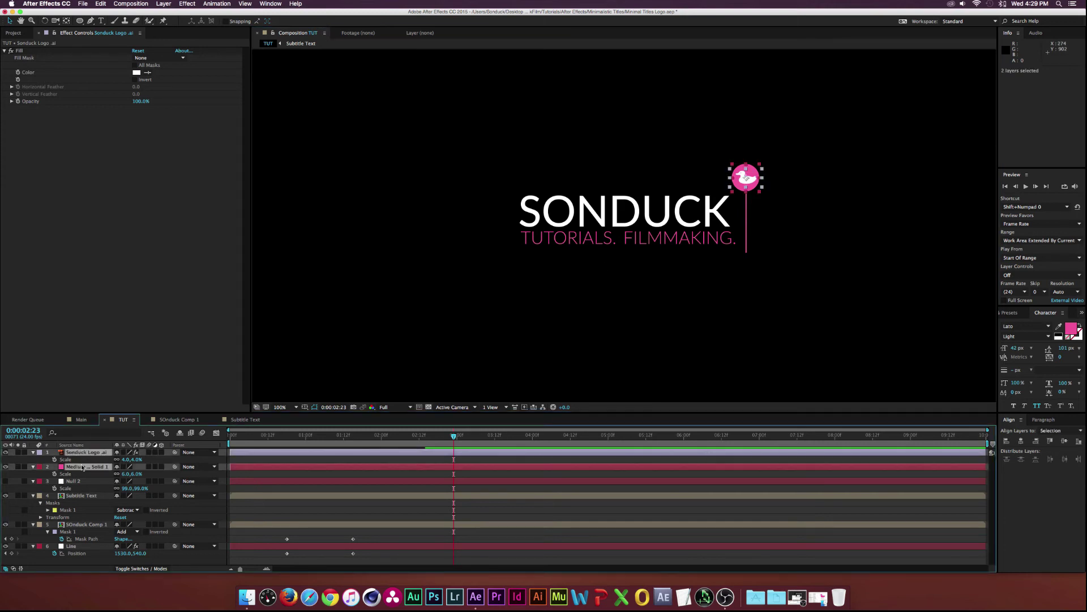
key("super+shift+c")
type("Circle Logo")
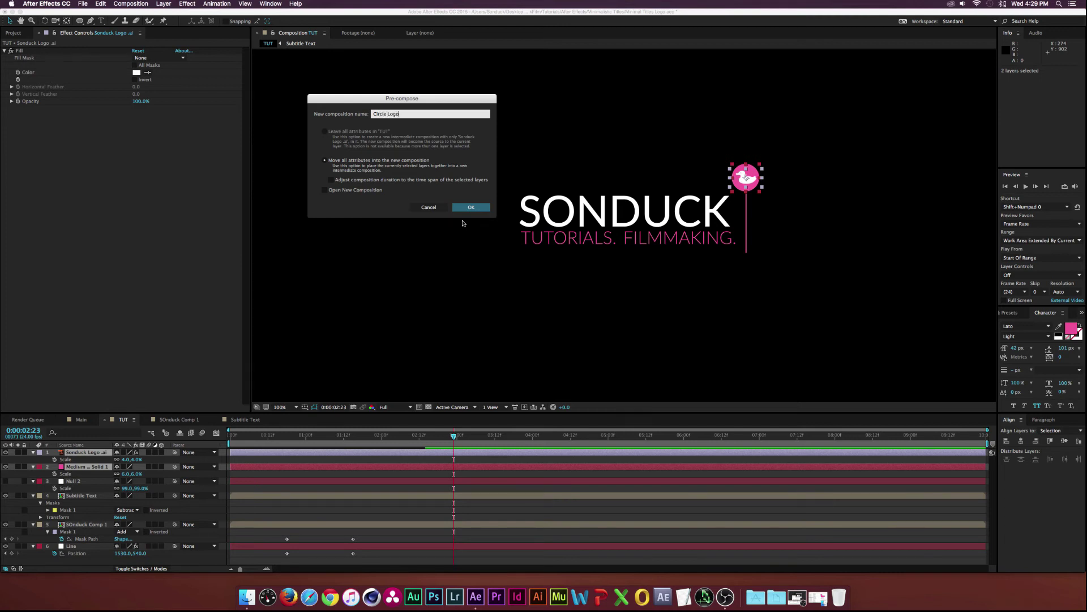
key("Return")
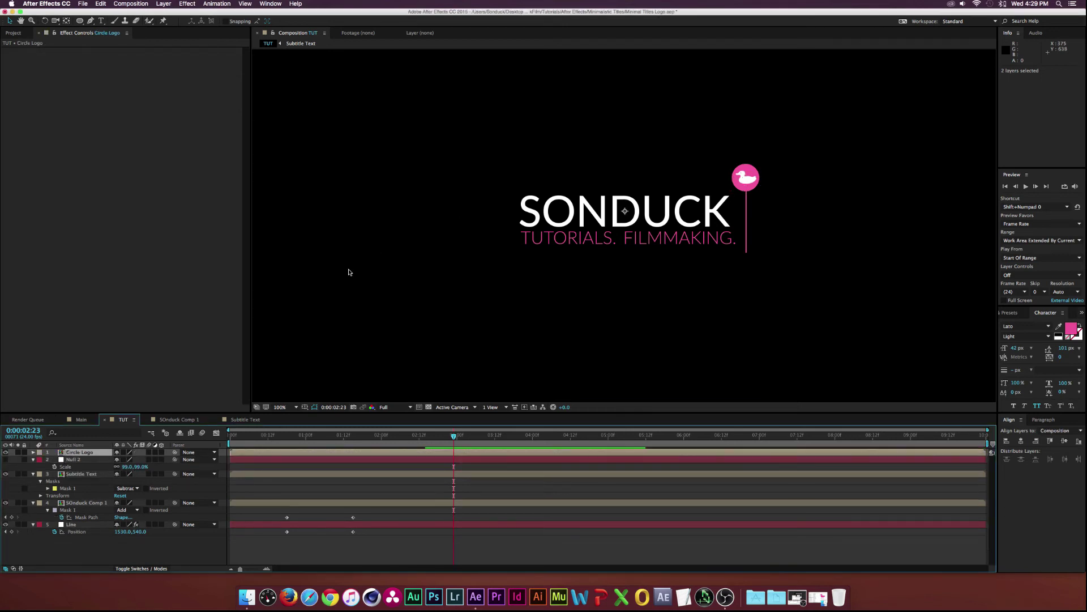
Move the Circle Logo layer's anchor point to the bottom of the circle, where it meets the pink line.
left_click(86, 453)
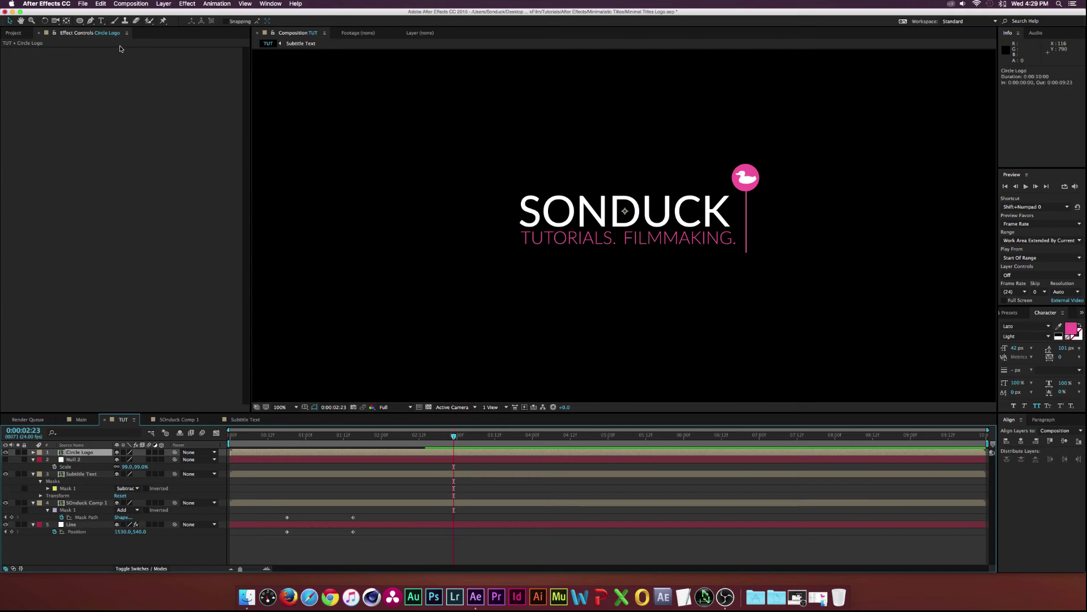
left_click(66, 21)
left_click_drag(625, 211, 745, 192)
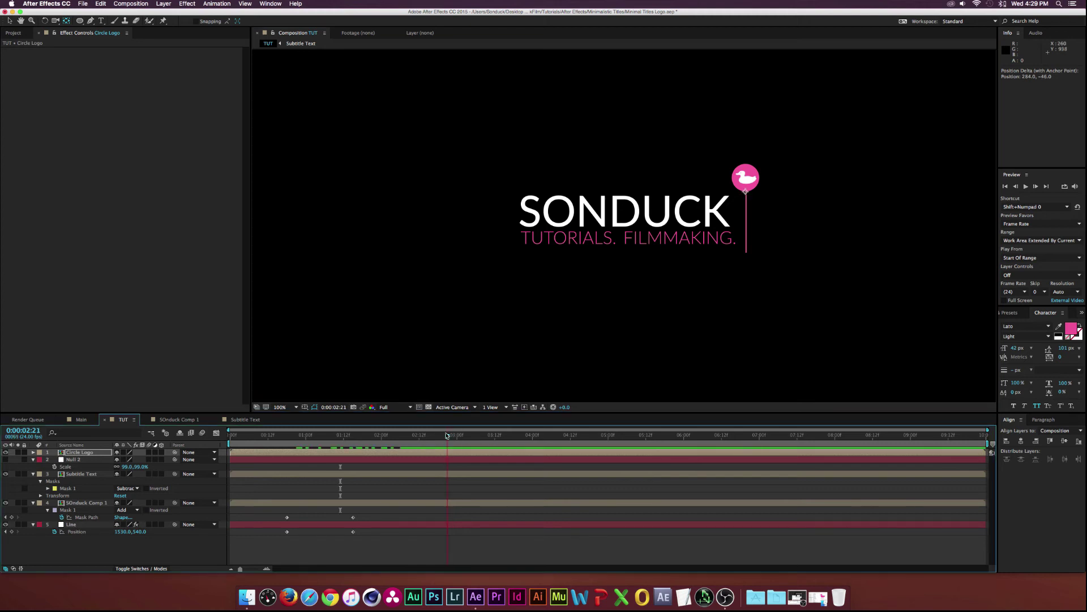
Keyframe the Circle Logo's scale from 0% at 0:00:02:21 to 100% at 0:00:03:01.
key("Page_Up")
key("Page_Up")
key("s")
left_click(55, 459)
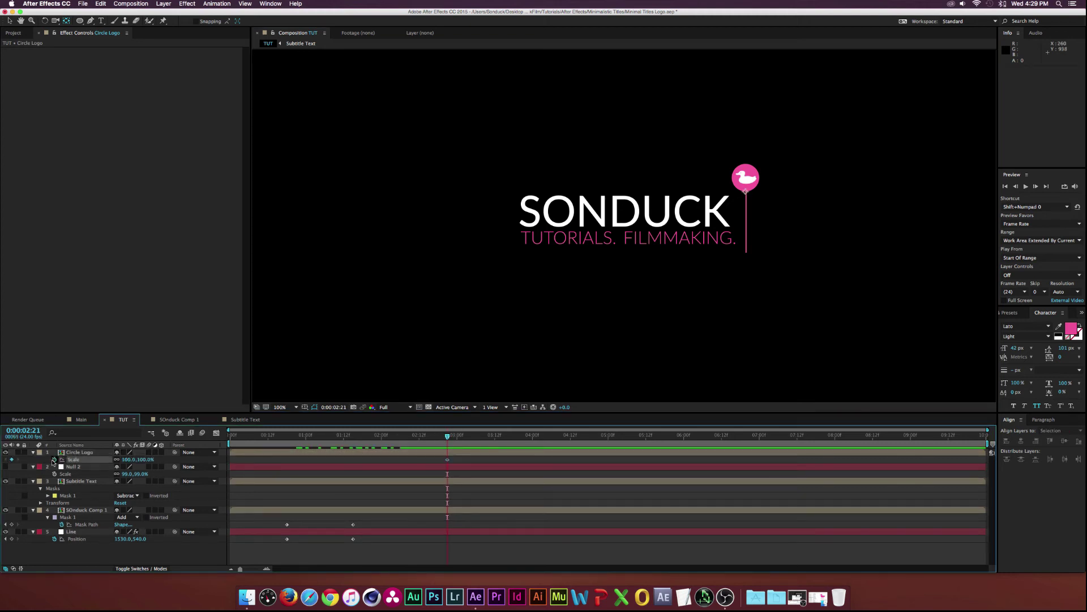
left_click_drag(448, 460, 460, 459)
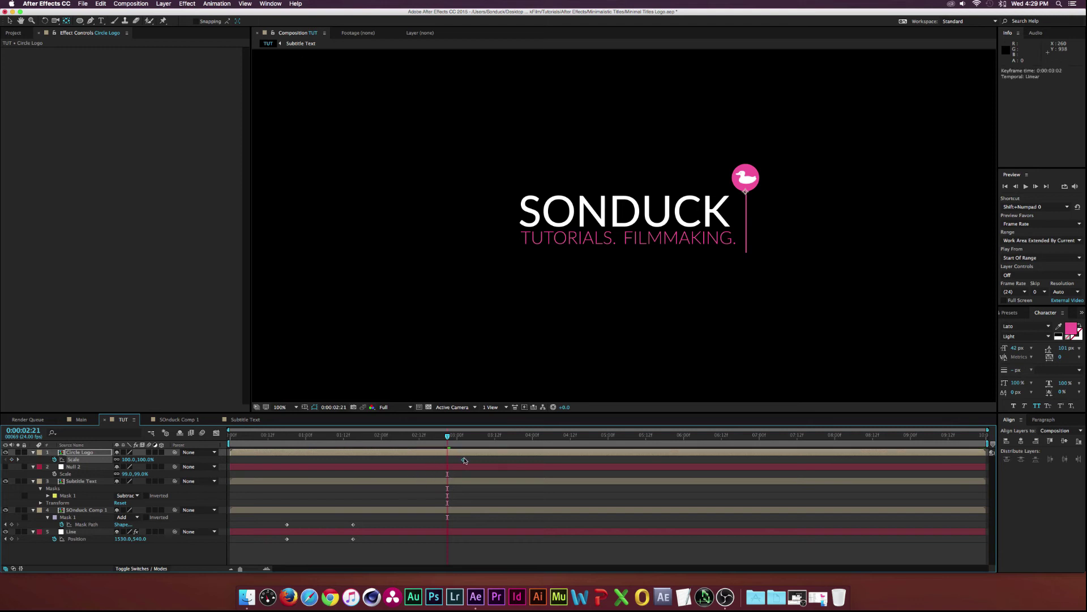
left_click(130, 459)
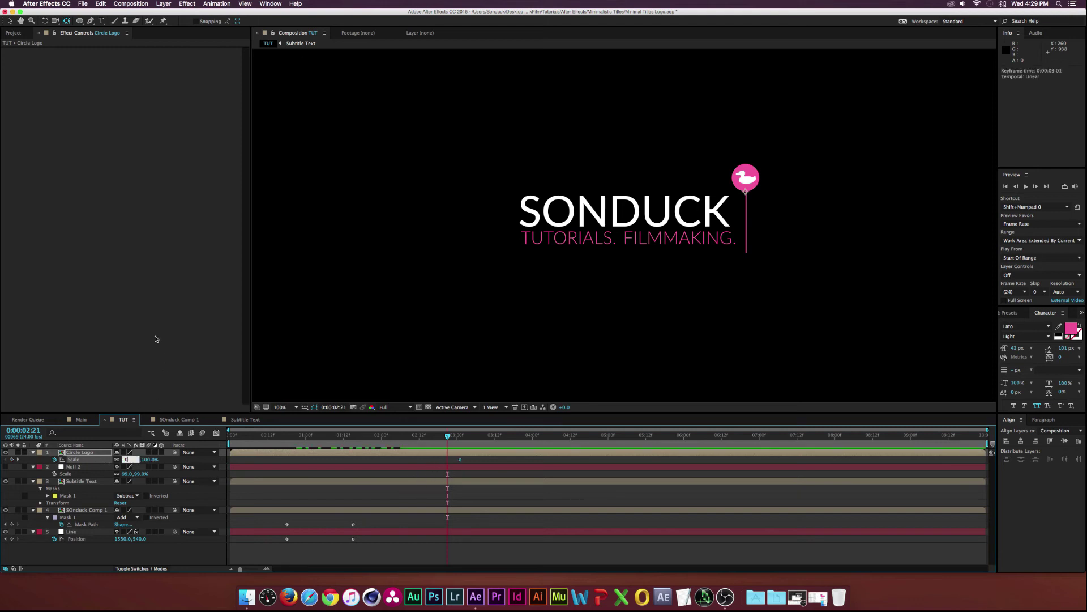
type("00.0,100.0")
key("Return")
left_click_drag(449, 436, 463, 435)
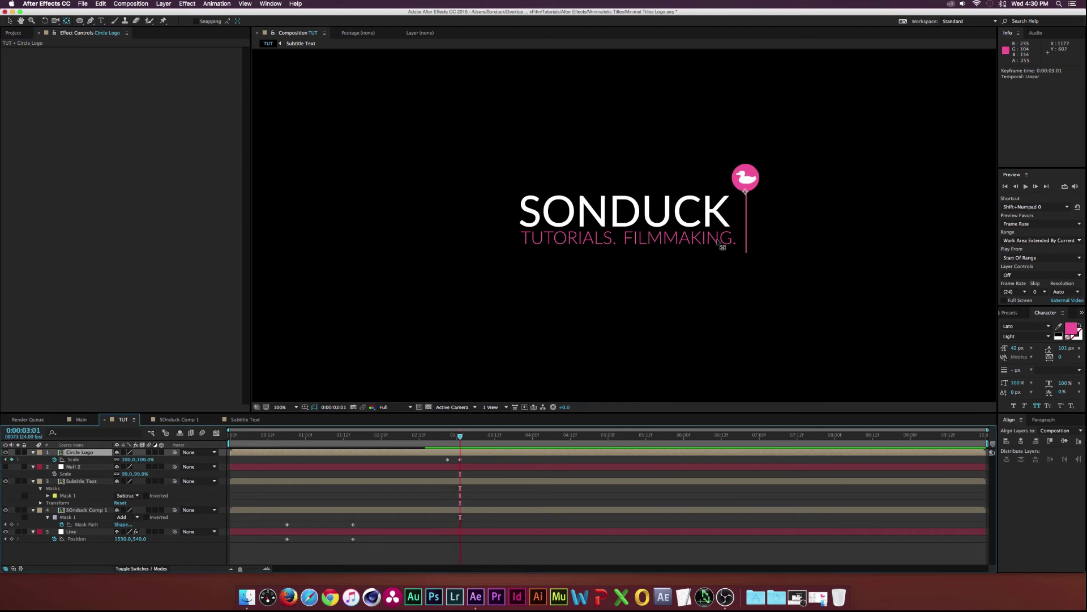
Keyframe the Line layer's Stroke Start from 0% at 0:00:02:16 to 100% at 0:00:02:22.
left_click_drag(451, 437, 430, 434)
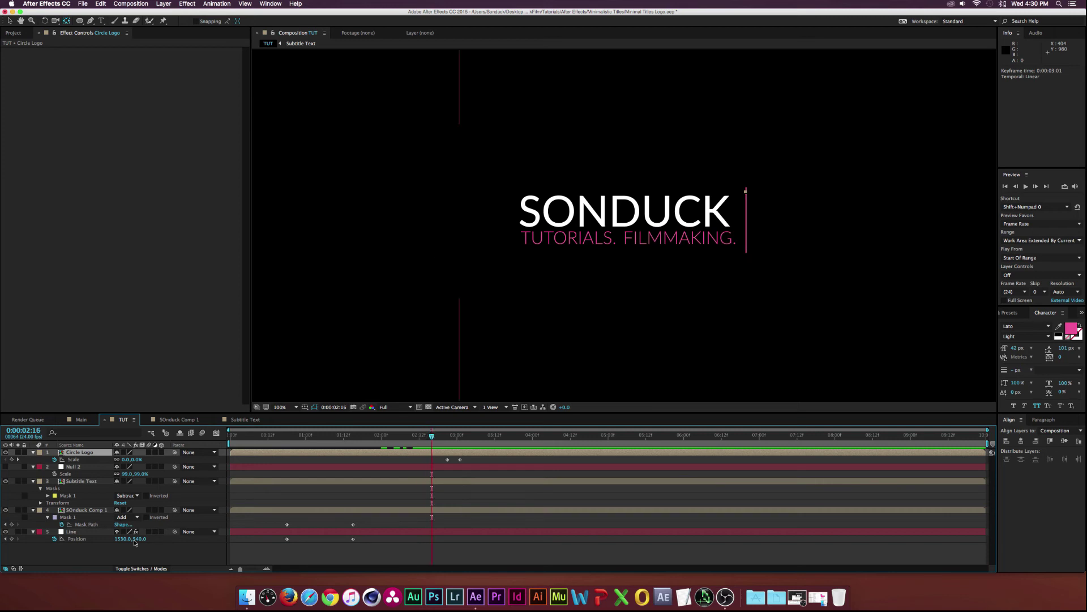
left_click(71, 531)
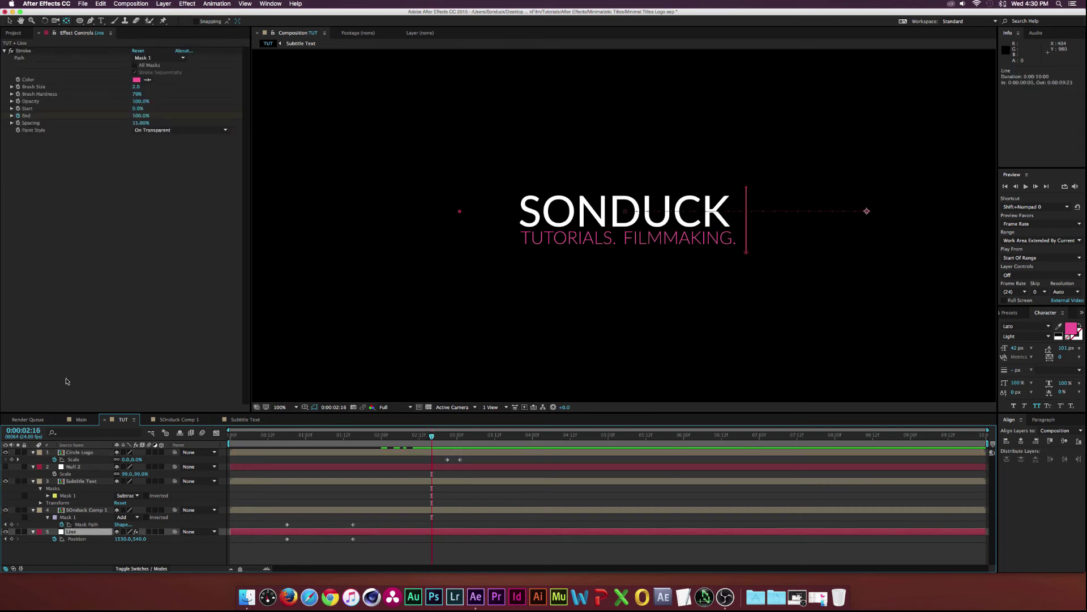
left_click(21, 113)
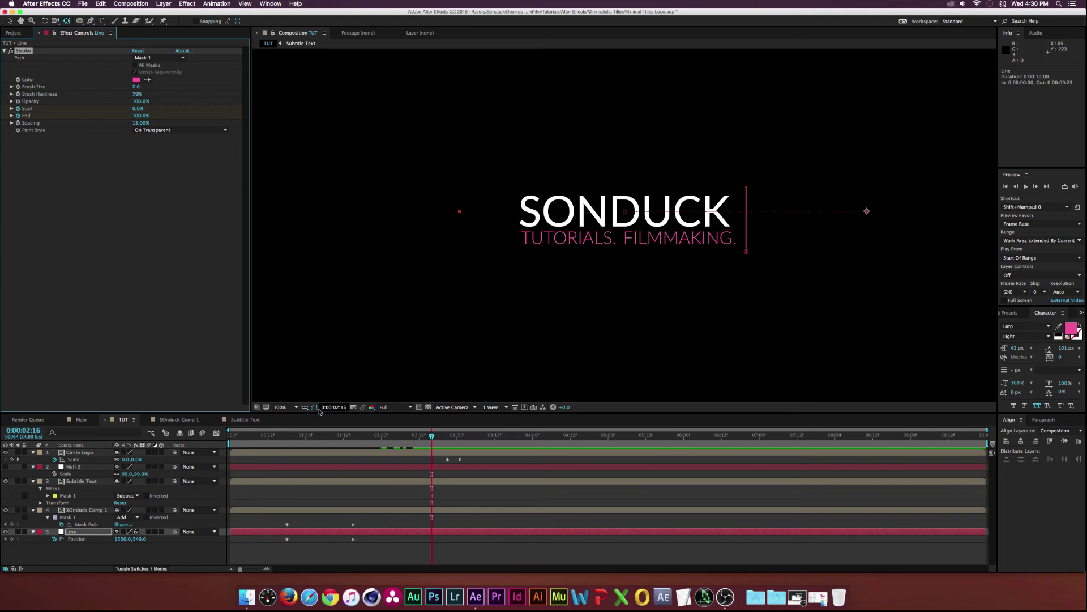
key("u")
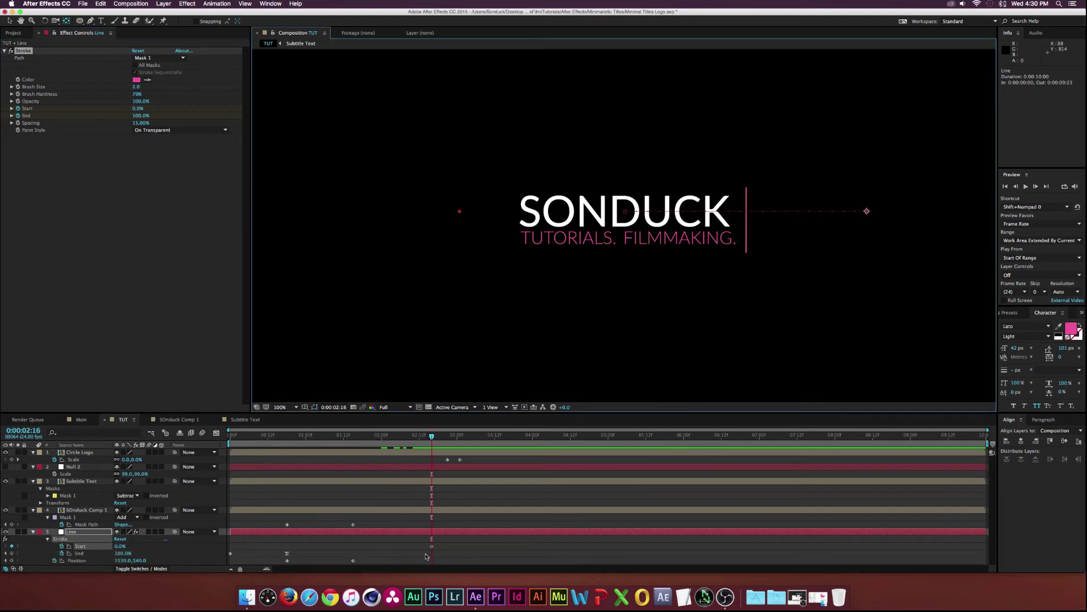
left_click_drag(441, 434, 452, 436)
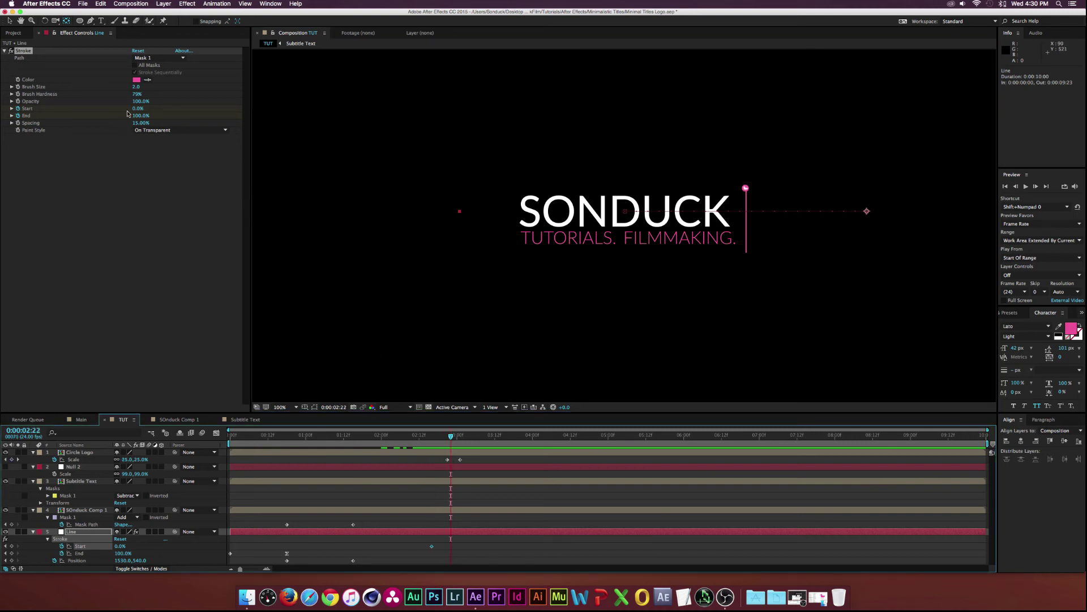
left_click_drag(134, 110, 222, 112)
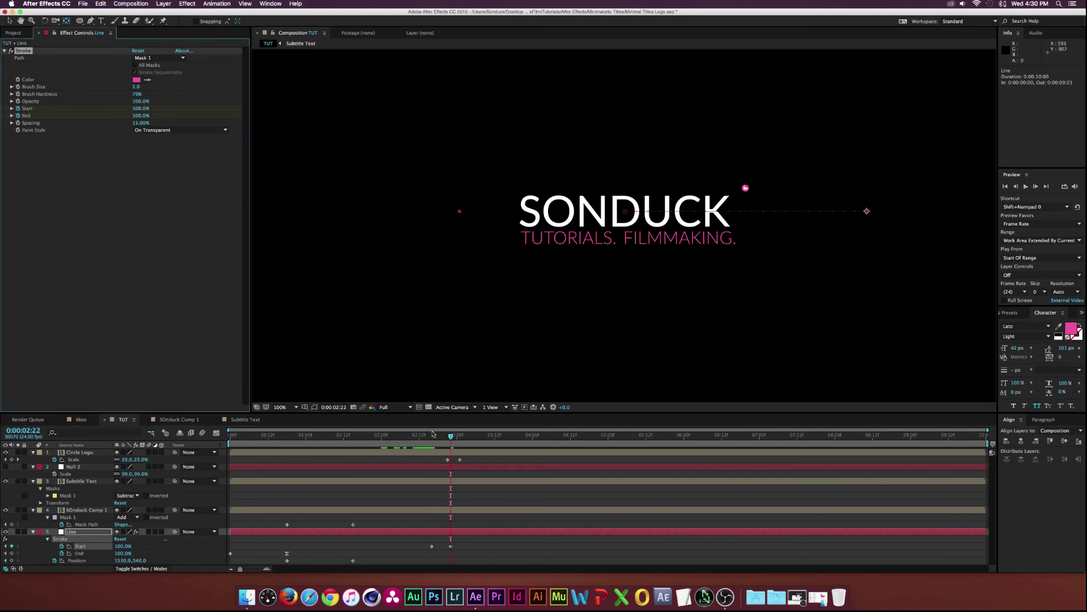
Retime the line's Stroke Start animation, moving its first keyframe to 0:00:02:15 and its last one just after the logo's final scale keyframe.
mouse_move(433, 433)
left_mouse_down()
mouse_move(464, 435)
mouse_move(438, 435)
left_mouse_up()
left_click_drag(432, 546, 422, 548)
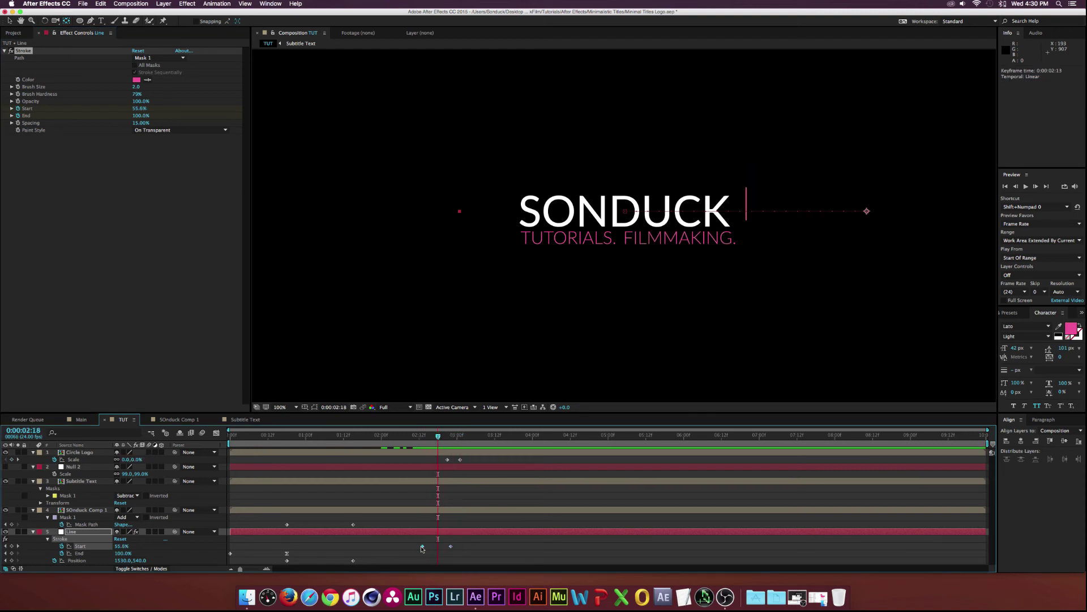
mouse_move(437, 435)
left_mouse_down()
mouse_move(413, 435)
mouse_move(458, 439)
mouse_move(432, 437)
left_mouse_up()
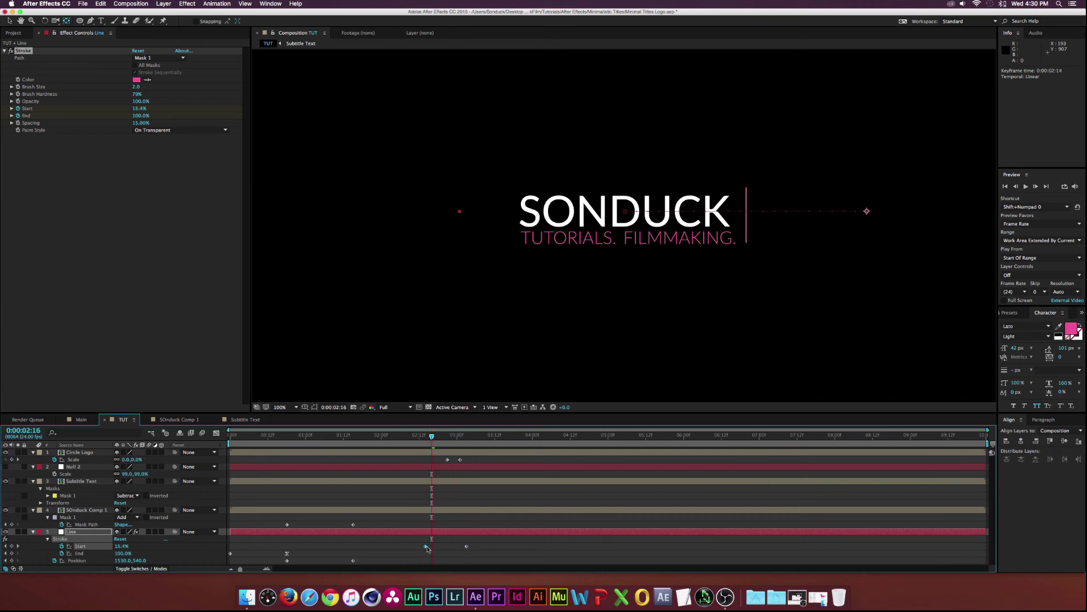
left_click_drag(424, 434, 473, 436)
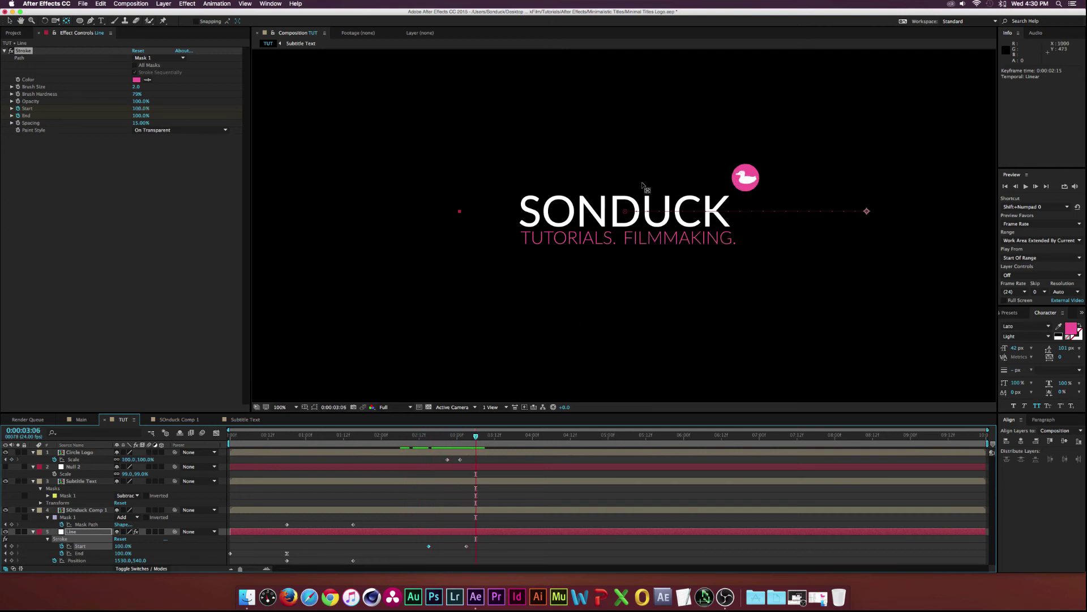
mouse_move(475, 435)
left_mouse_down()
mouse_move(439, 438)
mouse_move(476, 436)
left_mouse_up()
End the work area at about 0:00:03:13 and play a preview of the logo animation.
key("comma")
key("comma")
left_click(1026, 186)
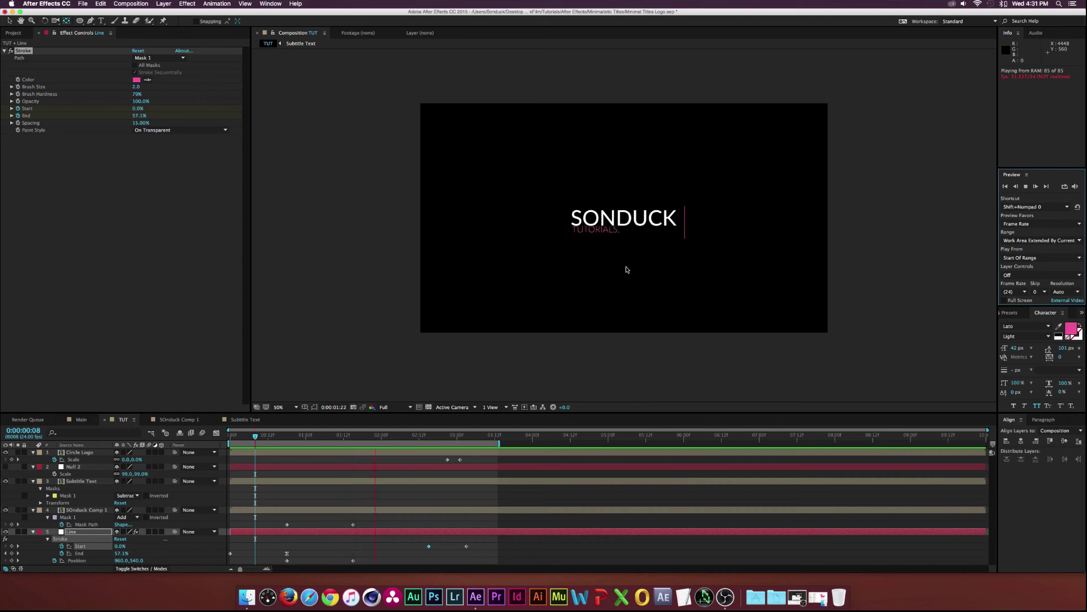
left_click(498, 435)
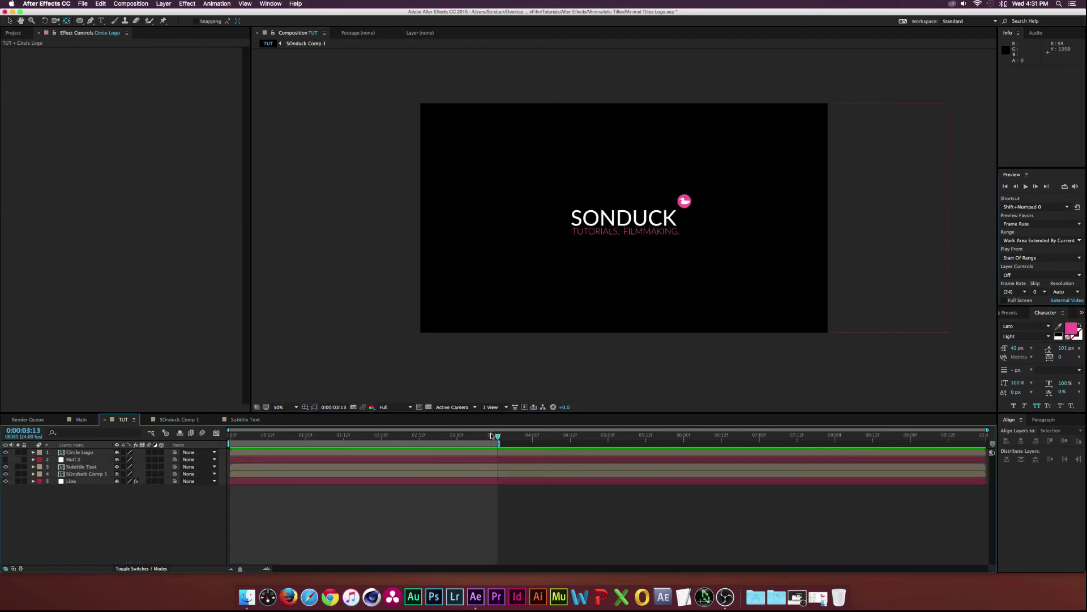
Turn on motion blur for the text layers inside the Subtitle Text and SOnduck Comp 1 compositions.
left_click(82, 467)
double_click(82, 467)
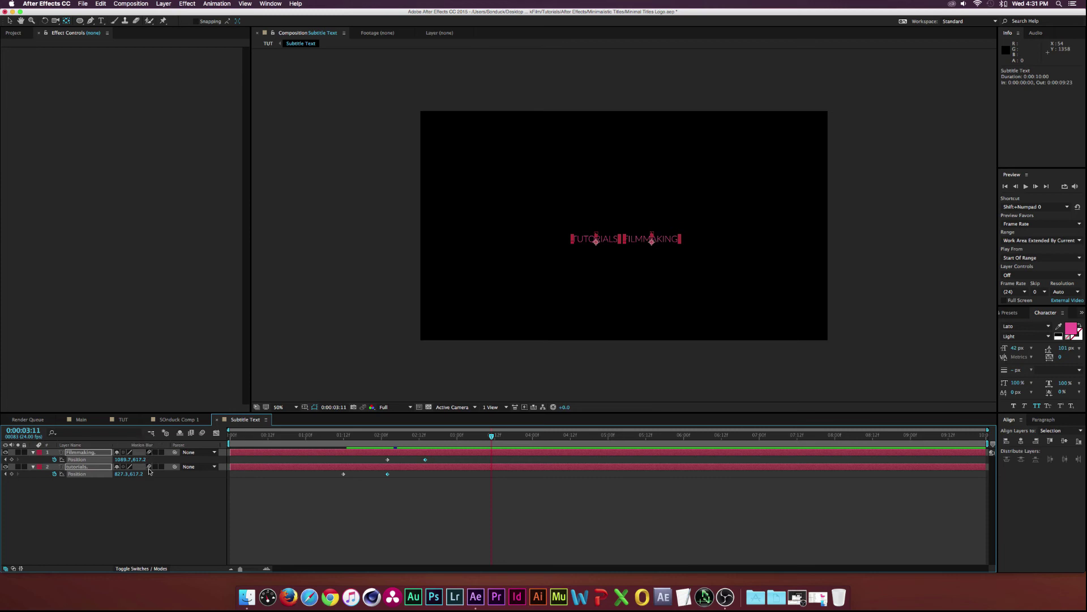
left_click(122, 419)
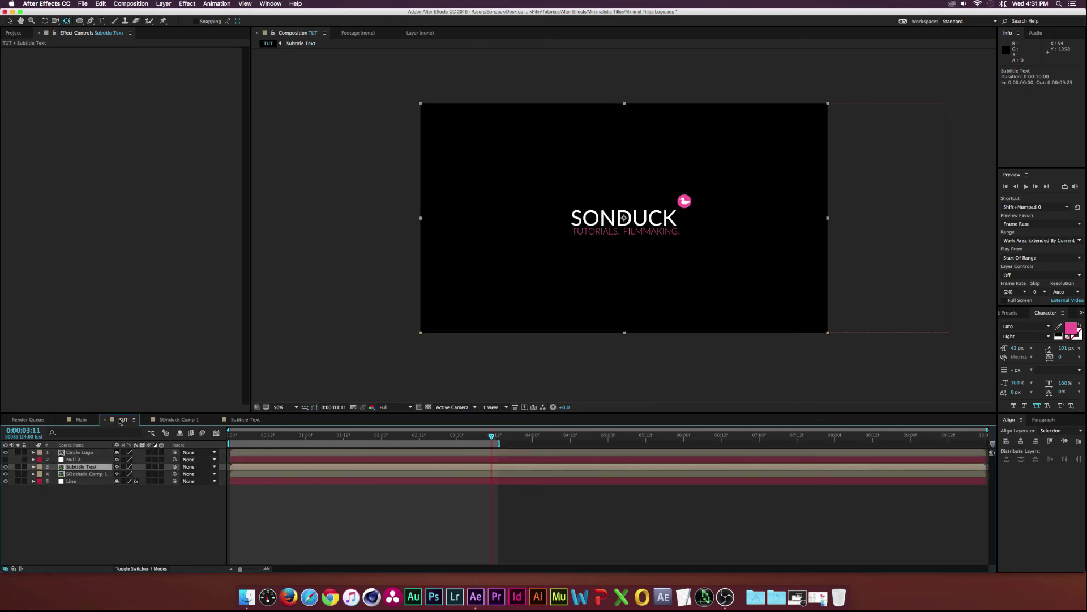
double_click(85, 473)
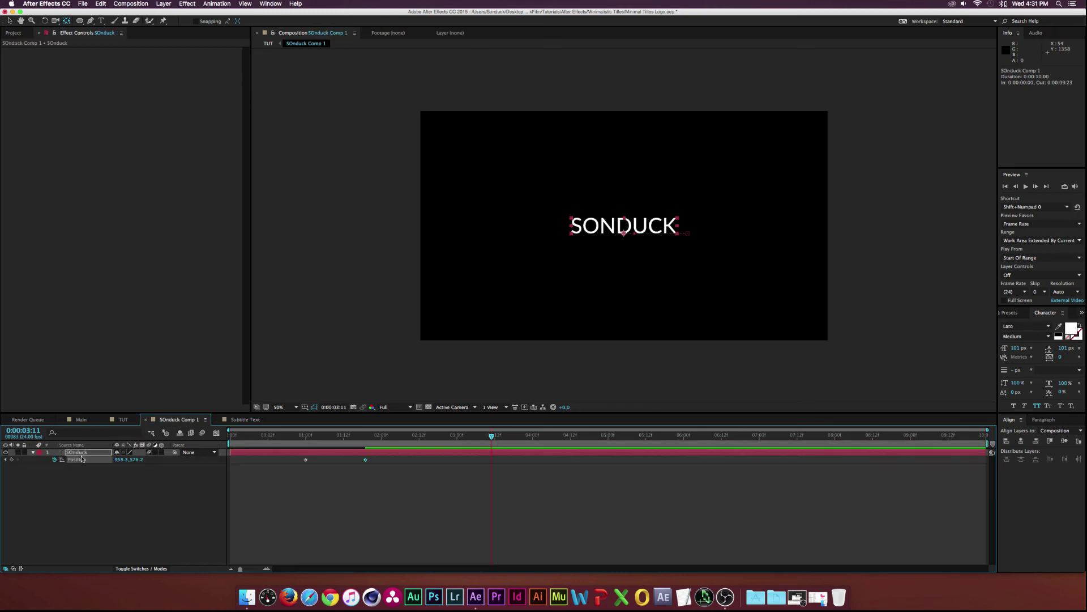
left_click(128, 420)
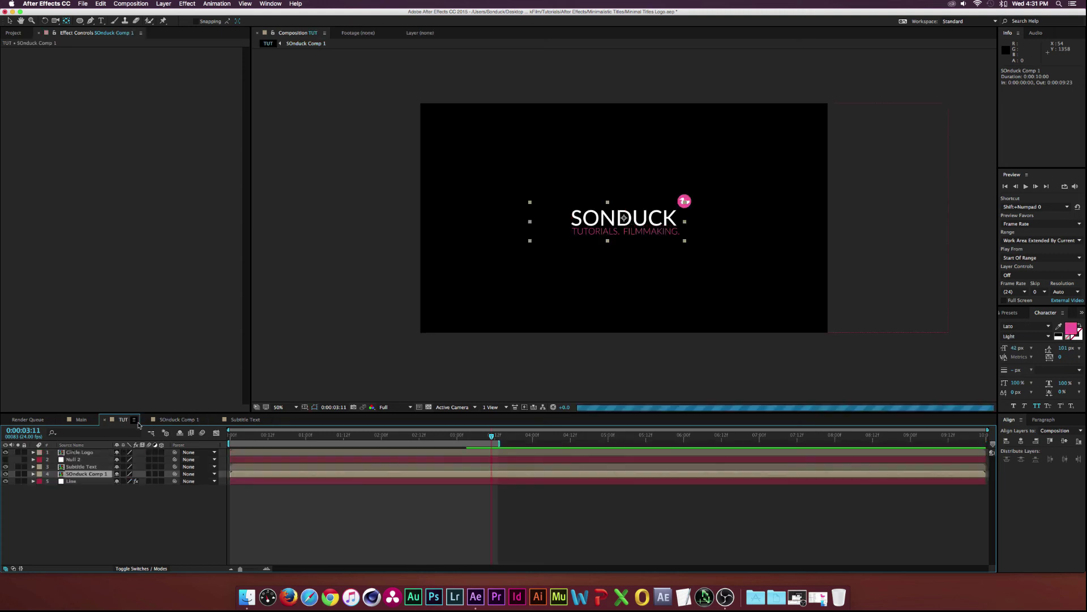
Turn on motion blur for the TUT layers from Circle Logo through SOnduck Comp 1 and enable it for the composition.
left_click(79, 452)
left_click(148, 452)
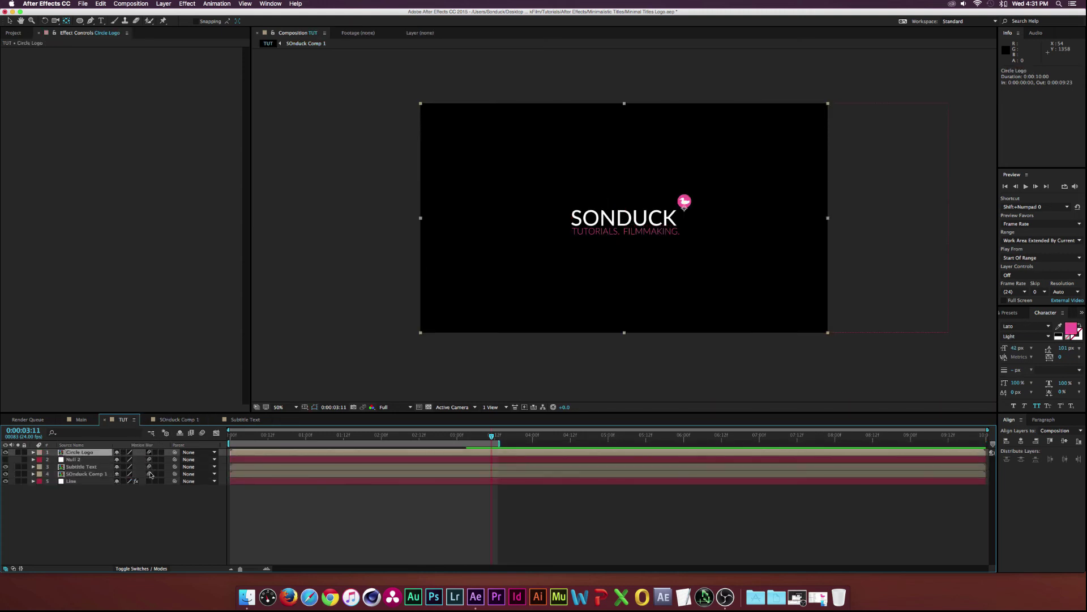
left_click(150, 474)
left_click(203, 433)
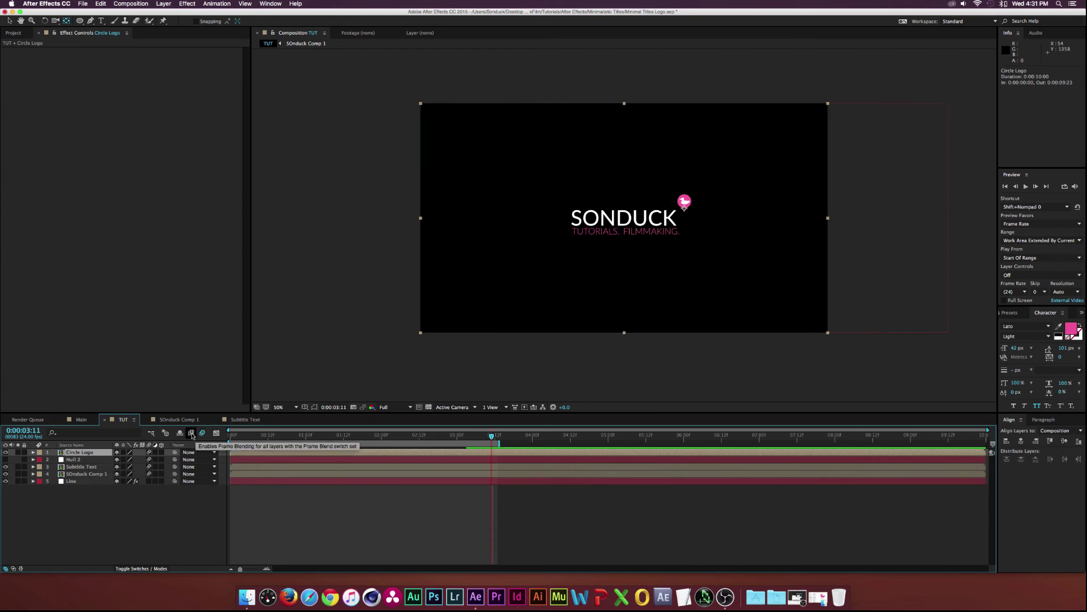